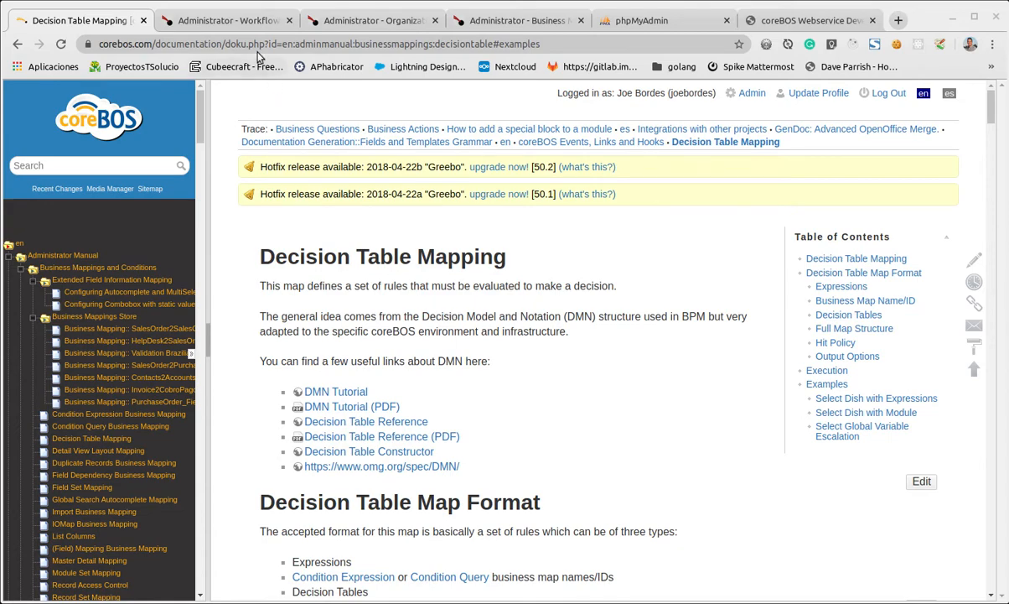
Switch to the coreBOS workflow list and filter it by the Organizations module.
click(247, 22)
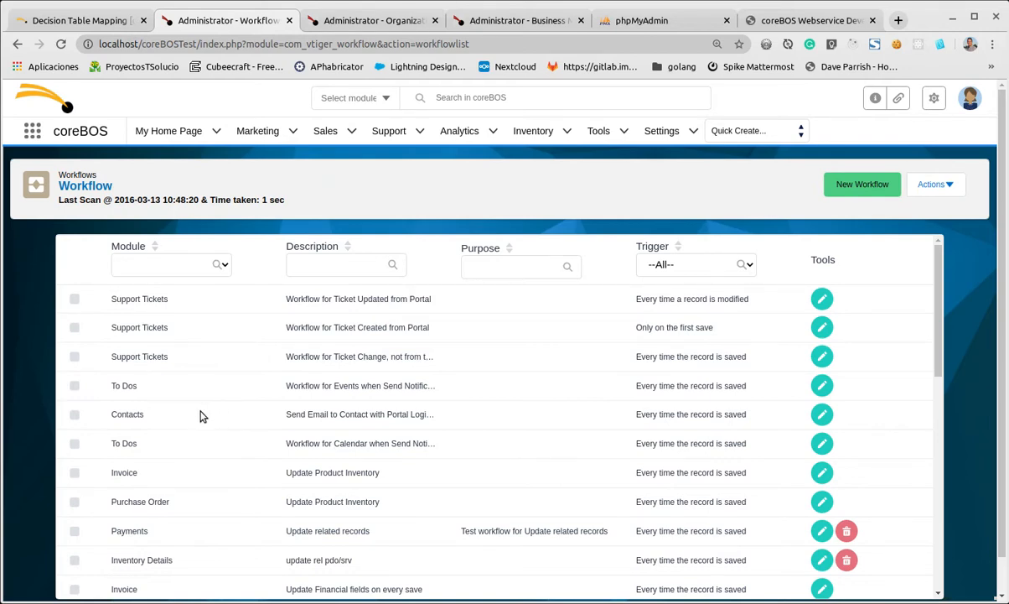
click(173, 265)
scroll(167, 431, down, 2)
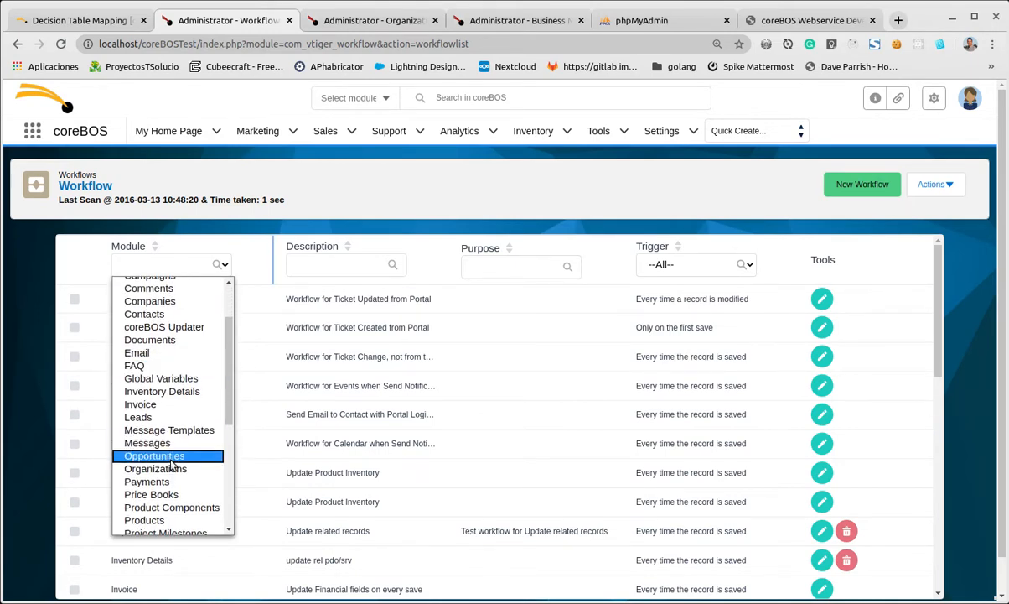
click(172, 466)
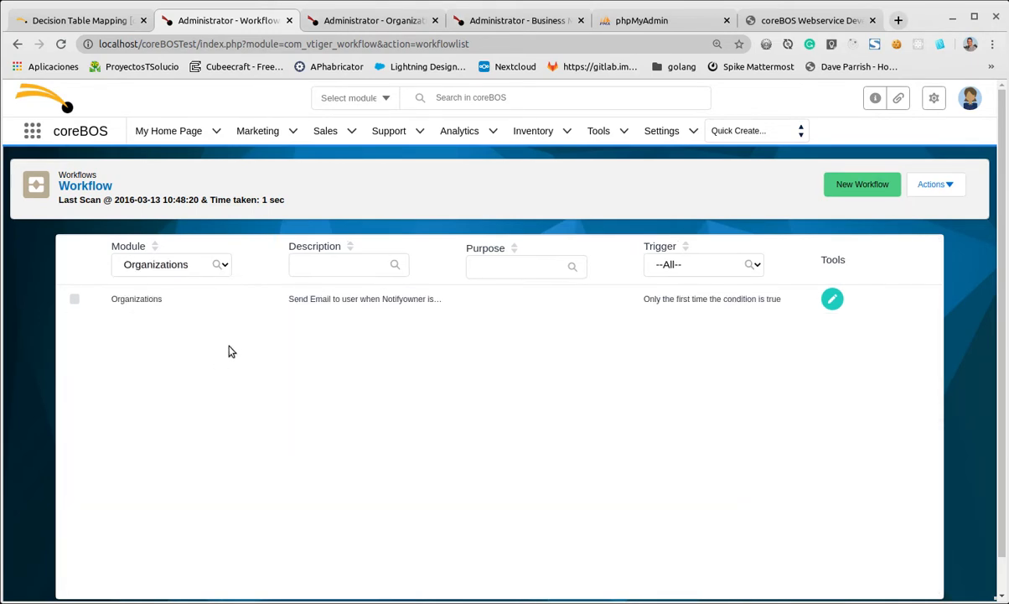
Create a new workflow for the Organizations module.
click(883, 192)
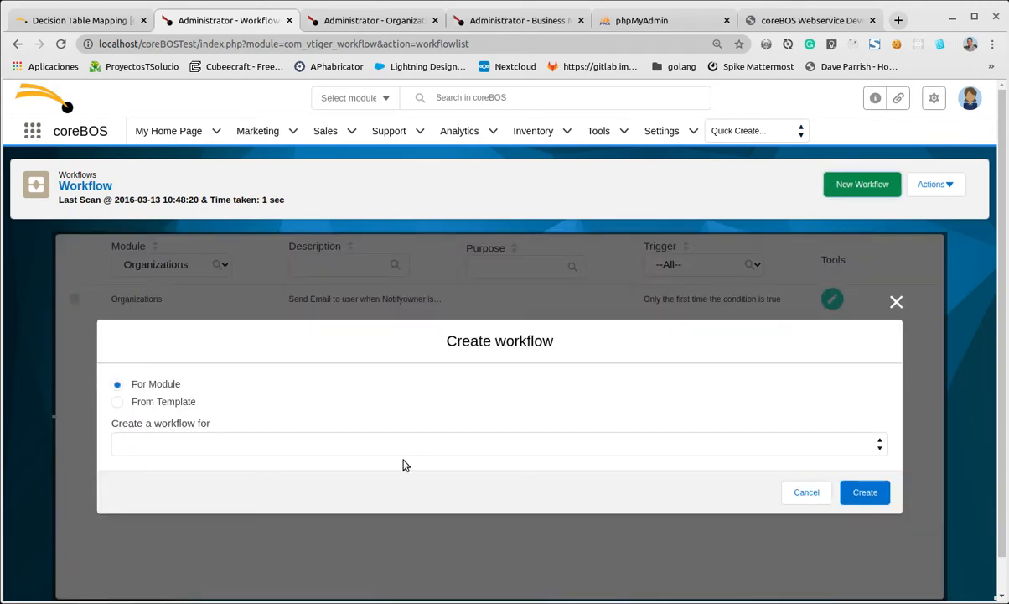
click(445, 445)
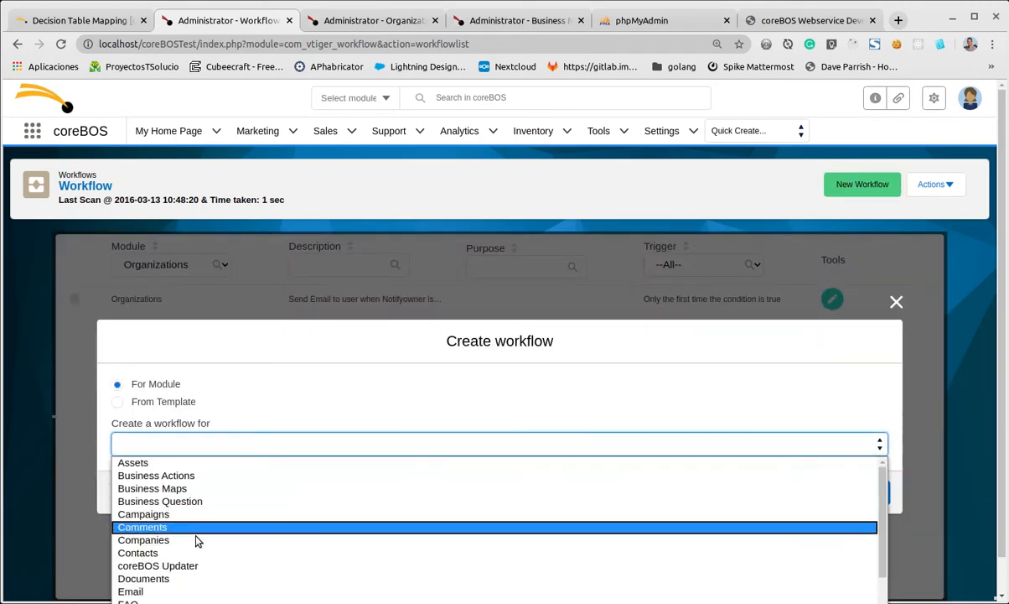
scroll(197, 541, down, 10)
scroll(196, 541, down, 1)
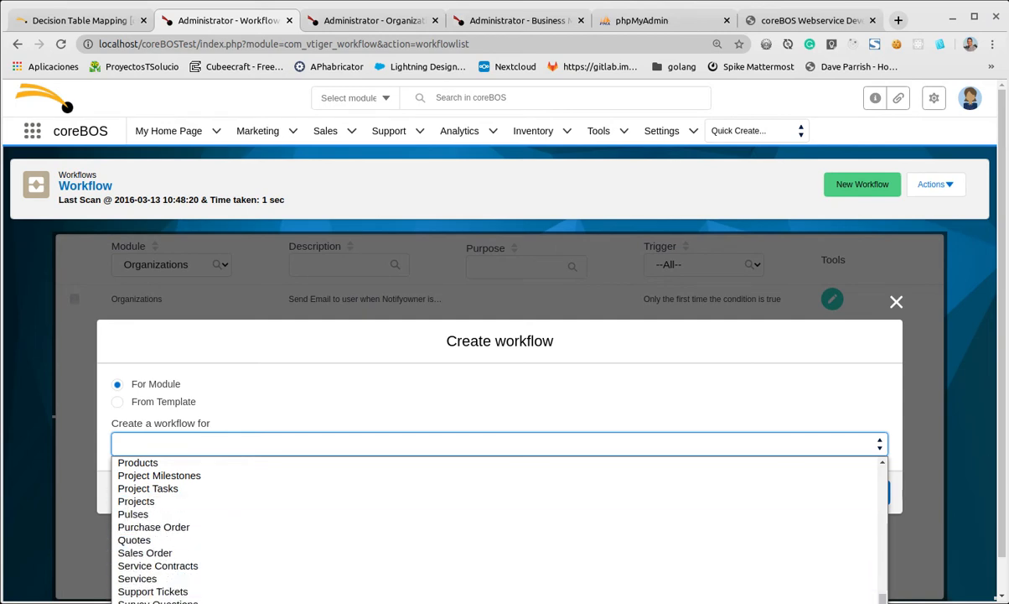
scroll(239, 554, up, 3)
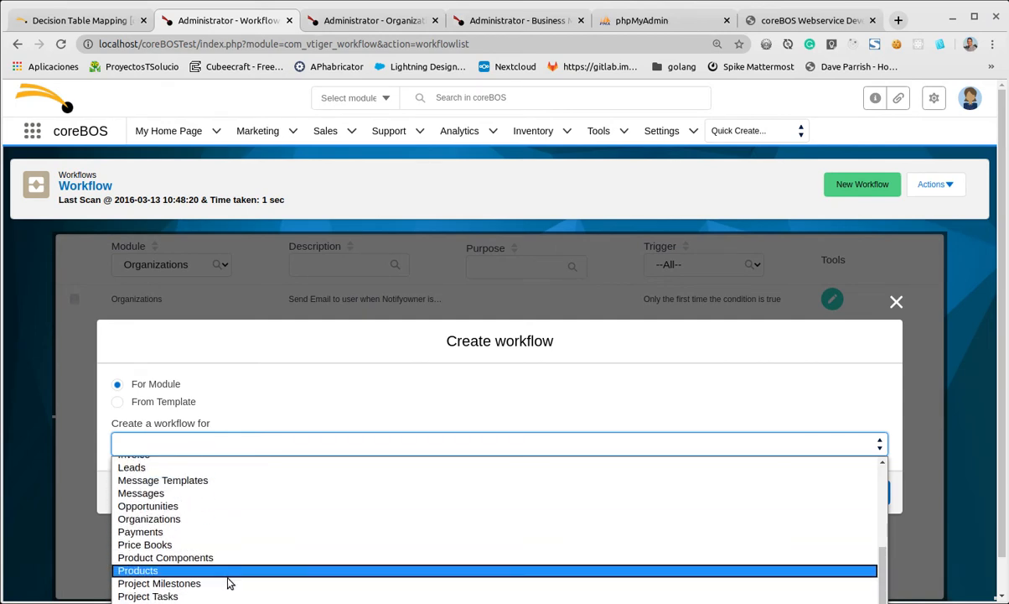
click(234, 519)
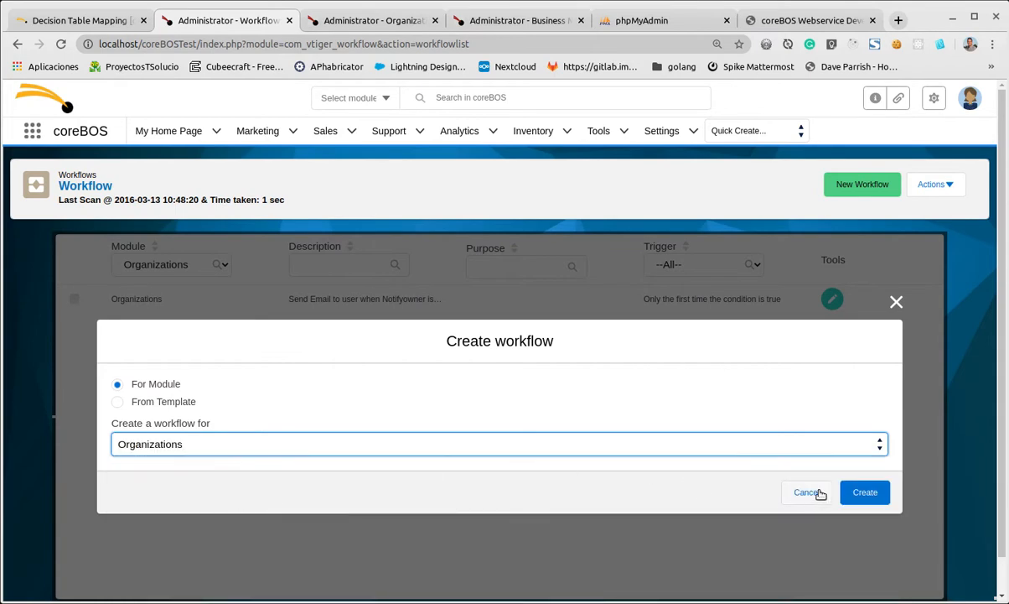
click(863, 492)
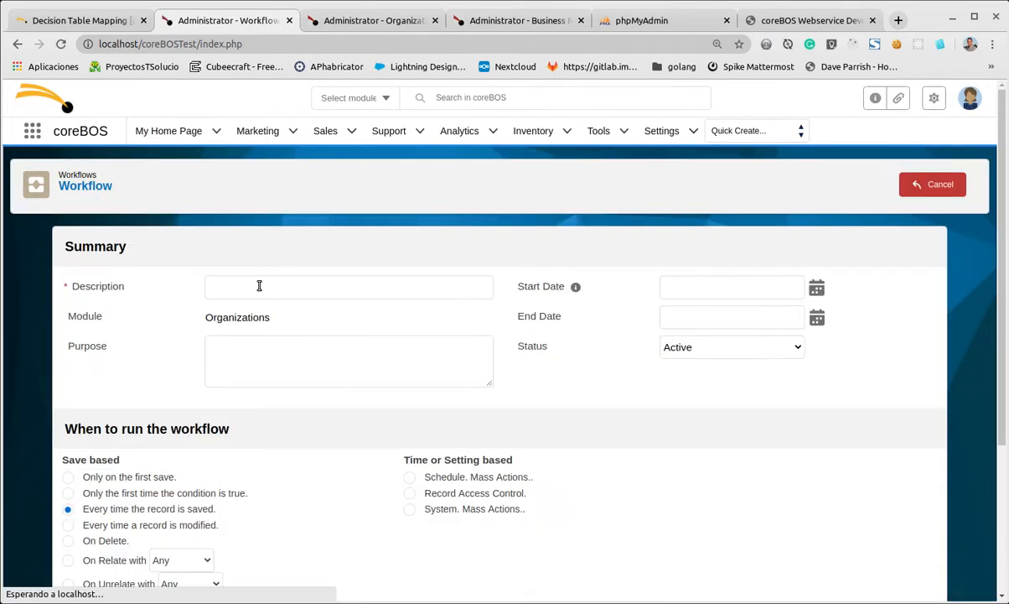
Describe the workflow as "upd with rule" and save it.
click(259, 286)
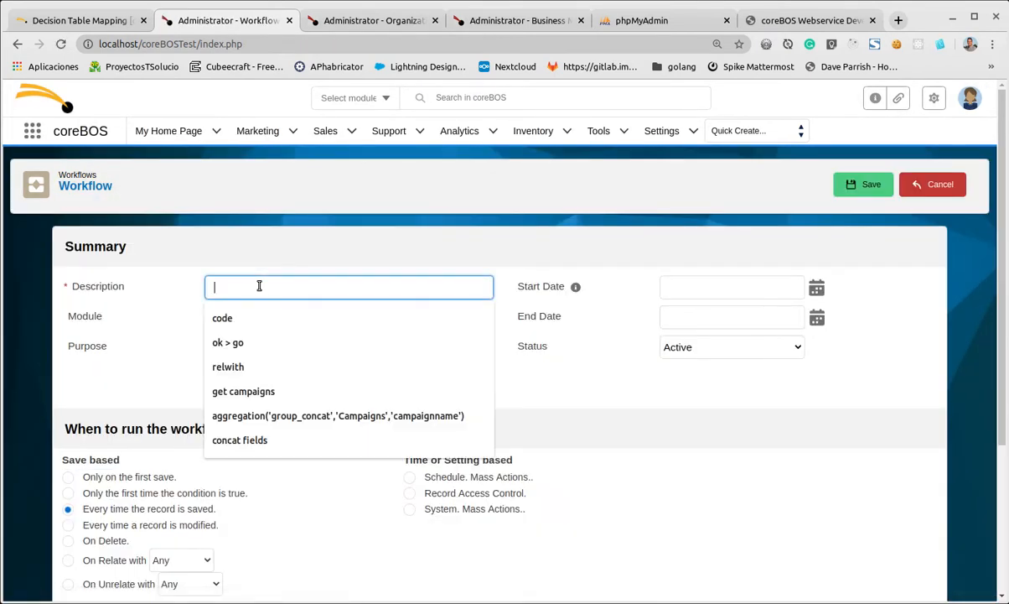
text(upd with rule)
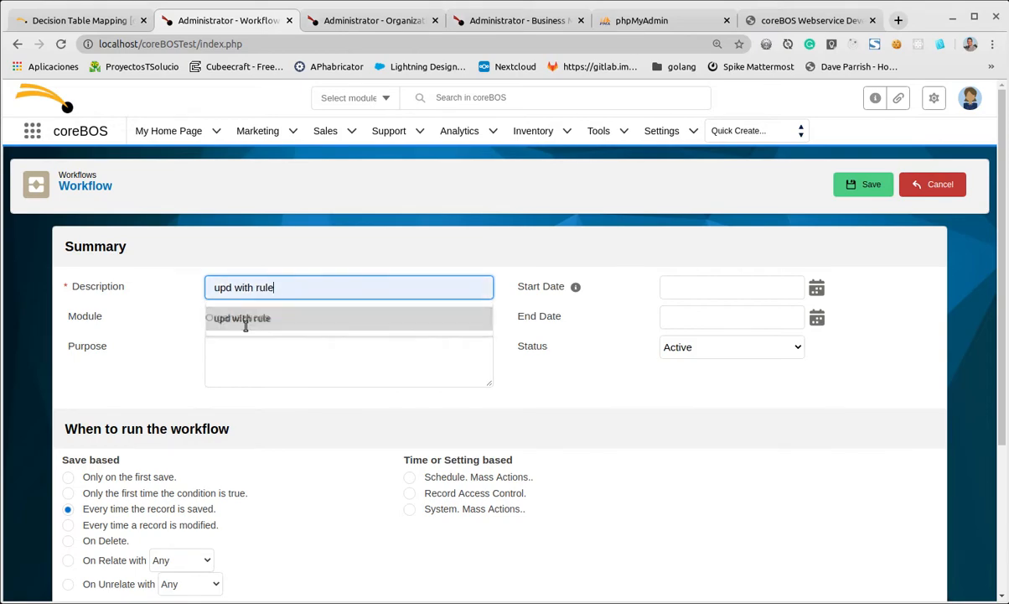
click(243, 318)
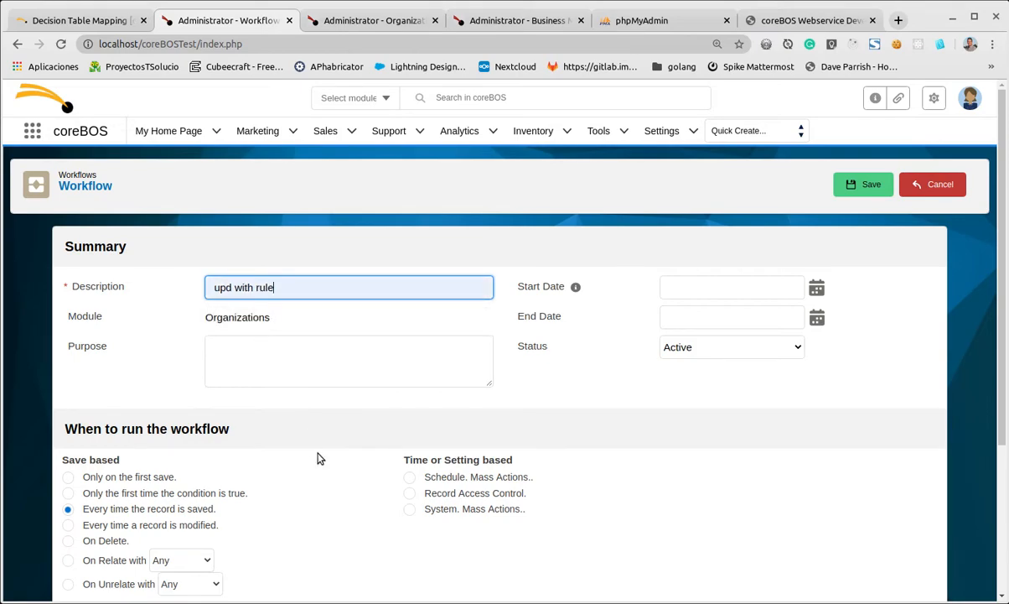
scroll(318, 458, down, 3)
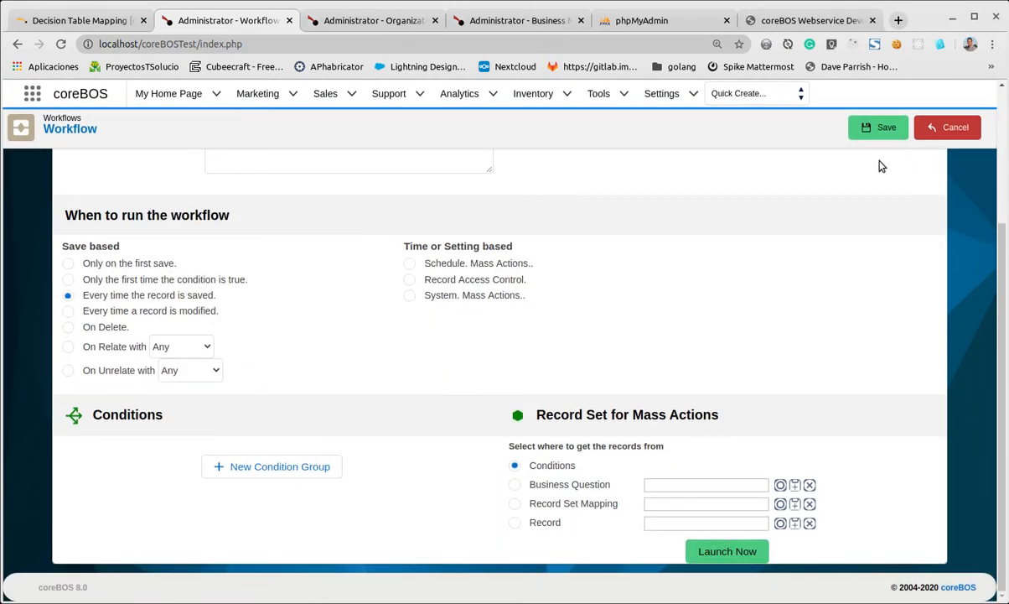
click(878, 127)
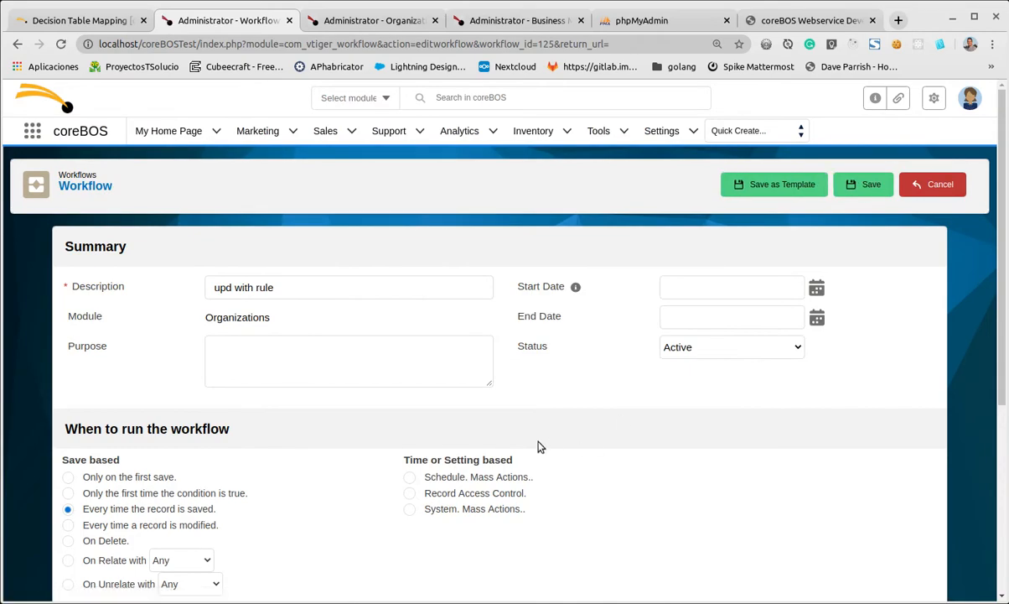
Create a new Update Fields task in the workflow.
scroll(544, 445, down, 4)
click(892, 507)
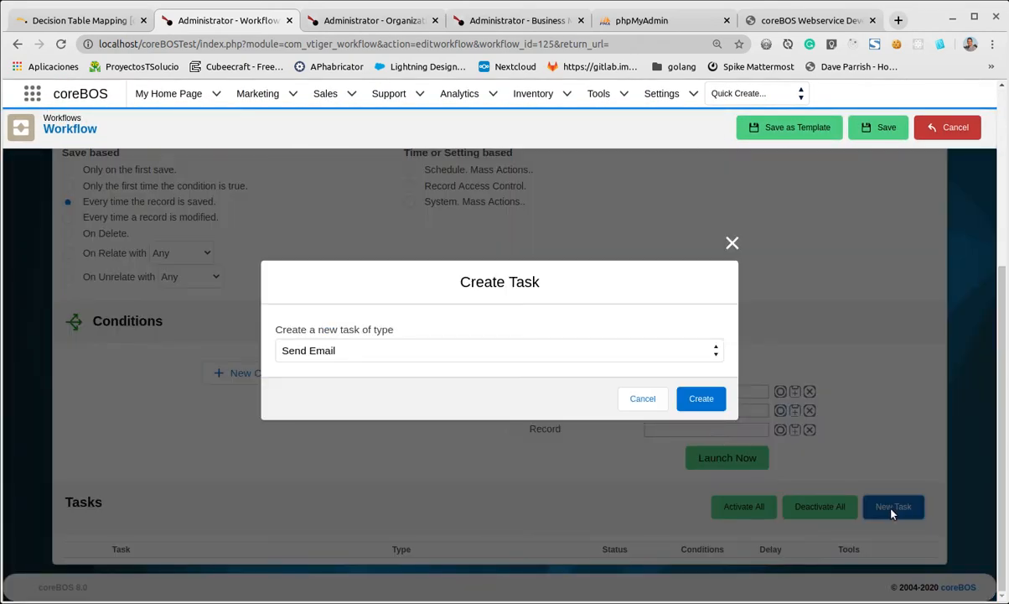
click(368, 350)
click(365, 422)
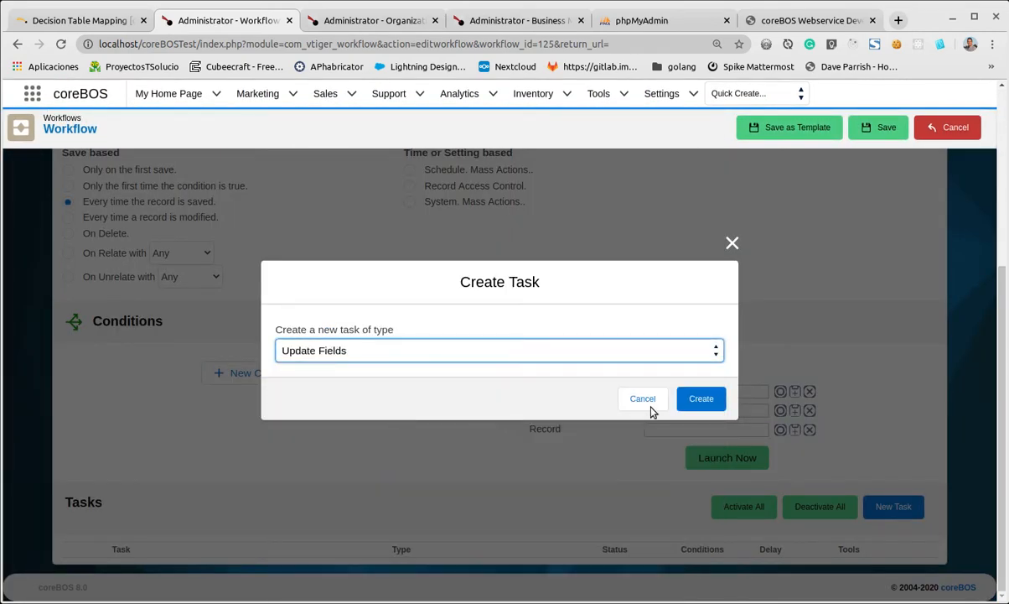
click(700, 399)
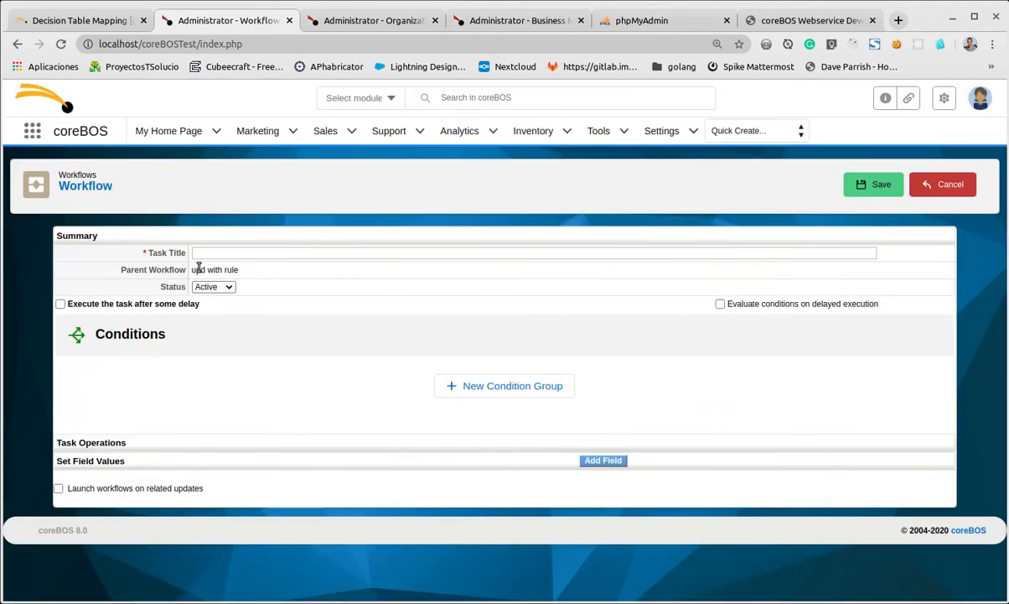
Title the task "upd with rule" and add the Text field to the field values it sets.
drag(193, 273, 273, 273)
middle_click(275, 252)
click(598, 462)
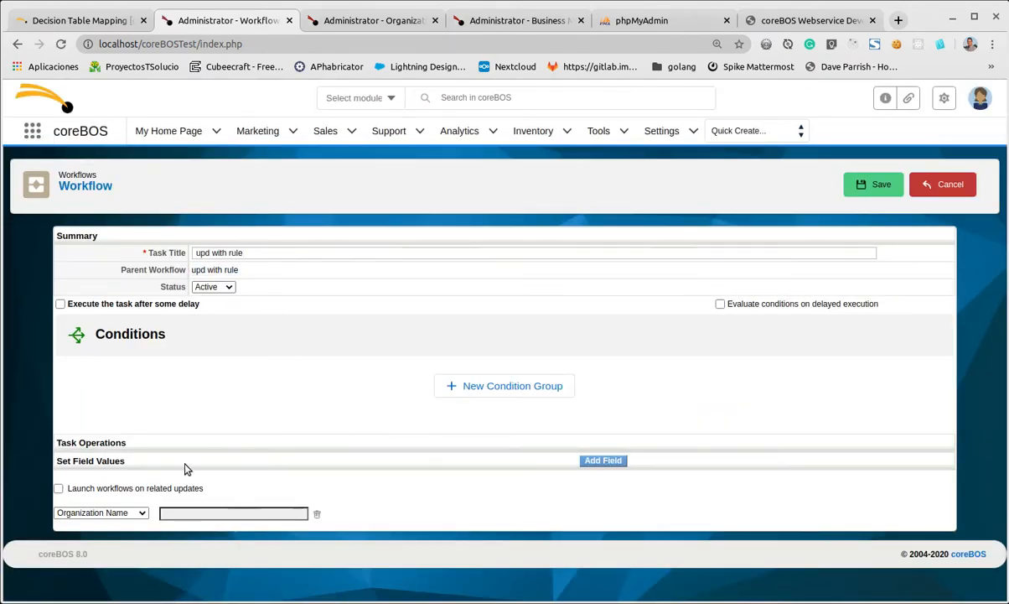
click(117, 512)
scroll(130, 428, down, 3)
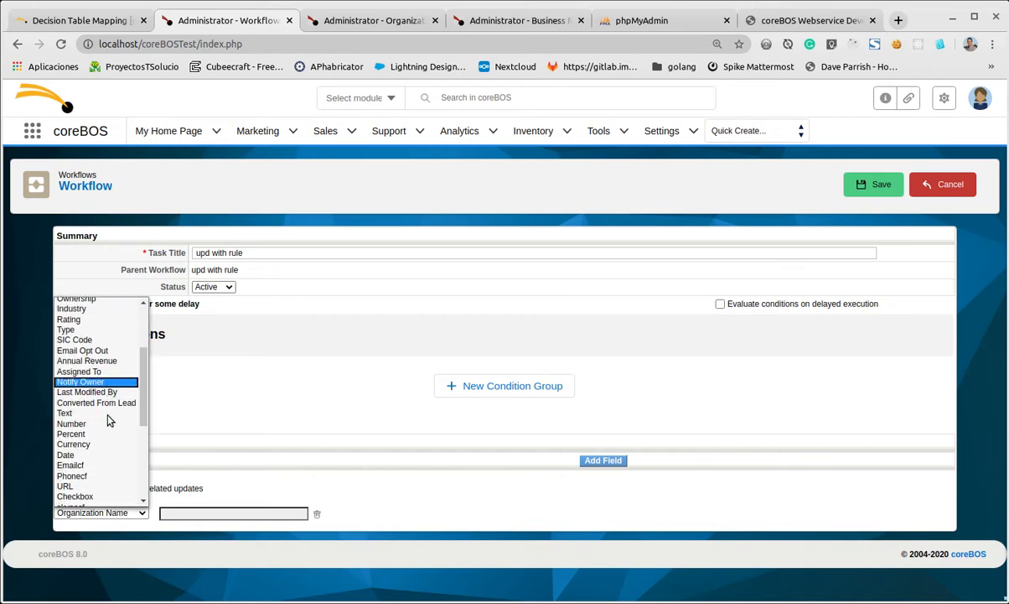
click(88, 411)
Open the Text field's value for editing and set its value type to Expression.
click(219, 513)
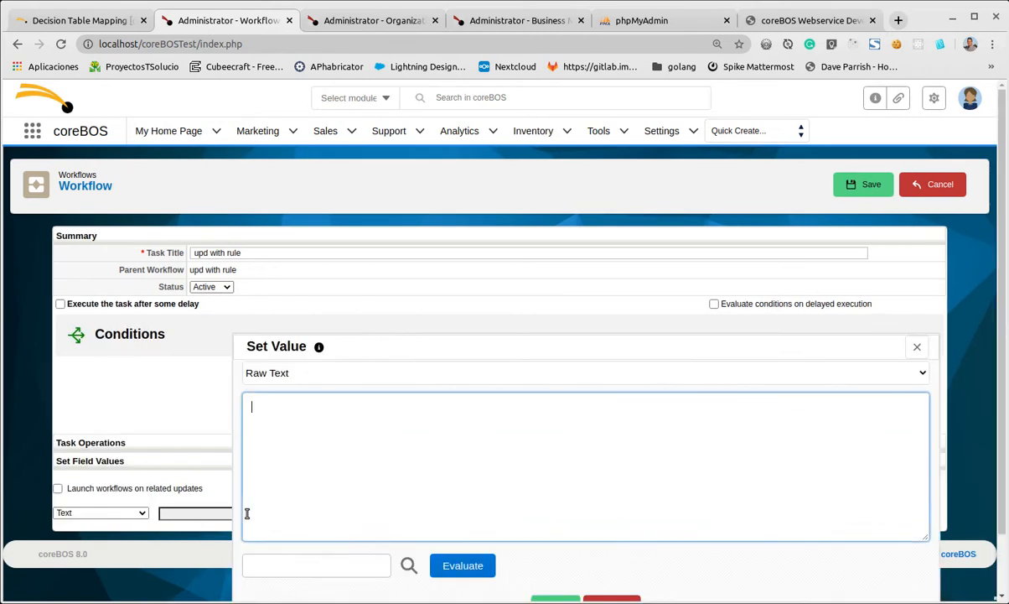
click(360, 378)
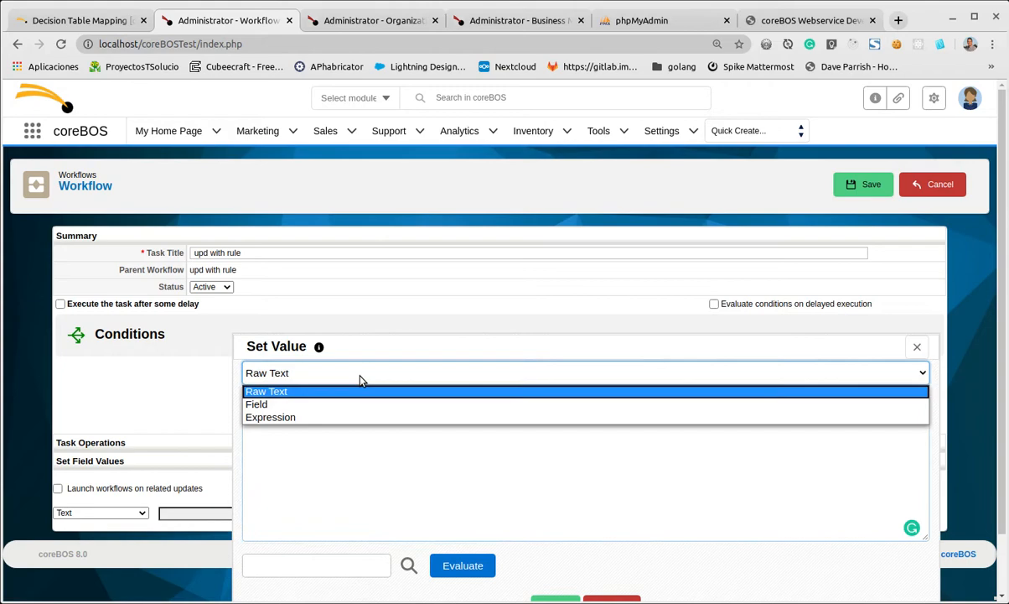
click(345, 417)
click(696, 400)
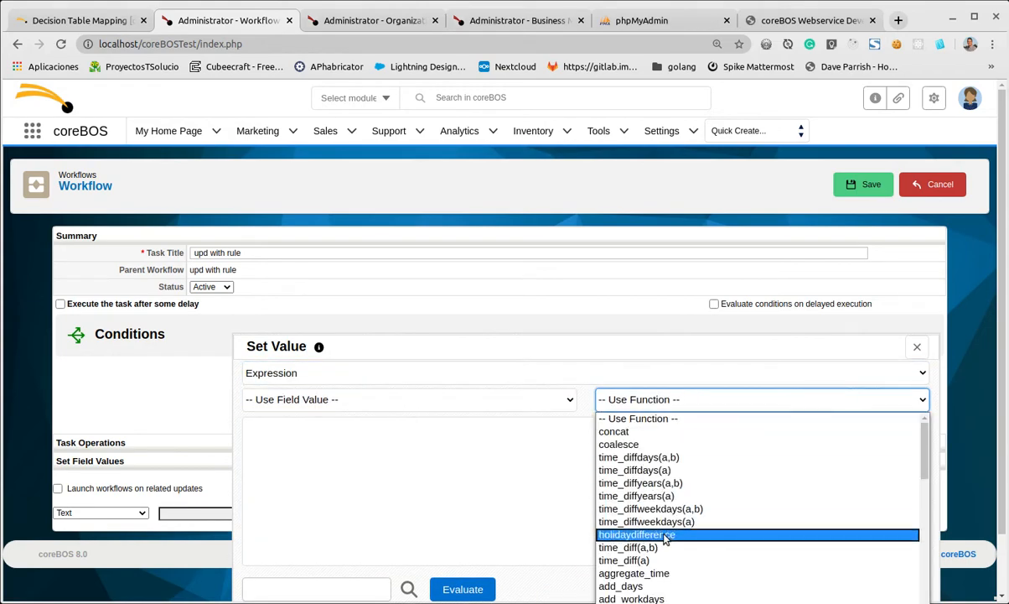
scroll(670, 536, down, 5)
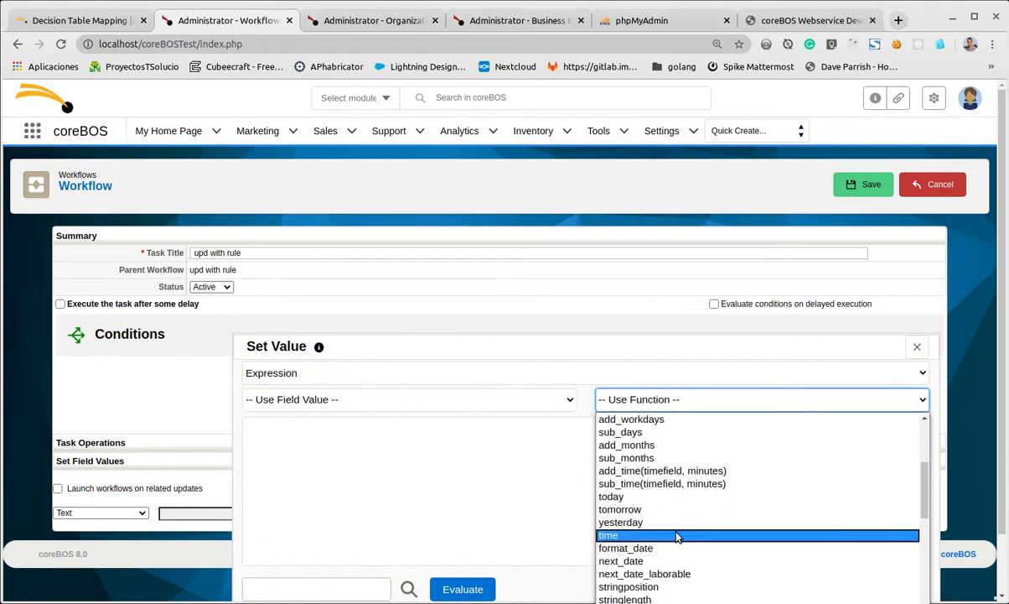
click(542, 350)
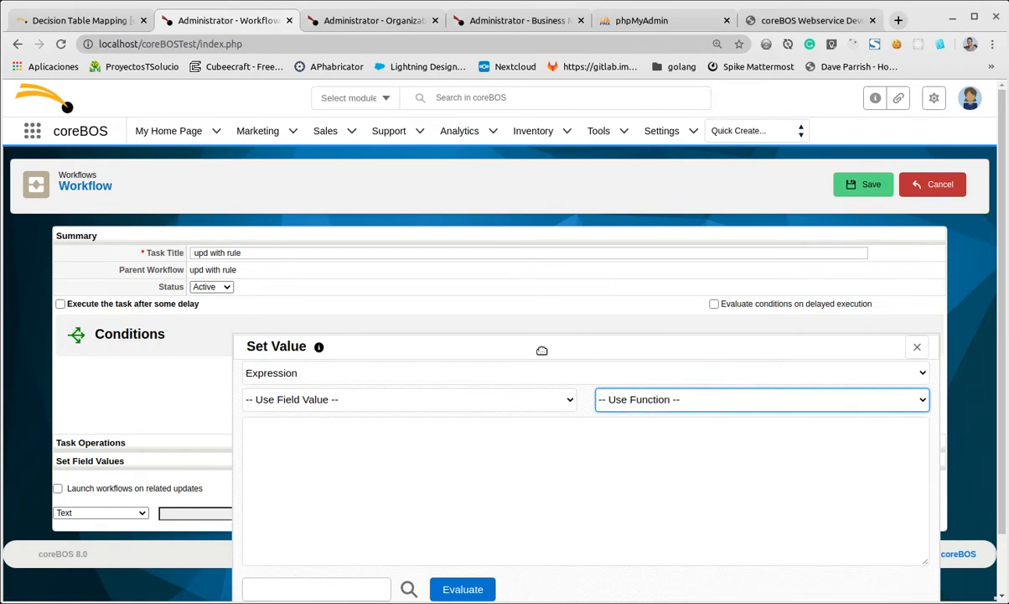
Insert the evaluateRule function into the Text field's expression and select its ruleID argument.
drag(542, 351, 491, 131)
click(563, 180)
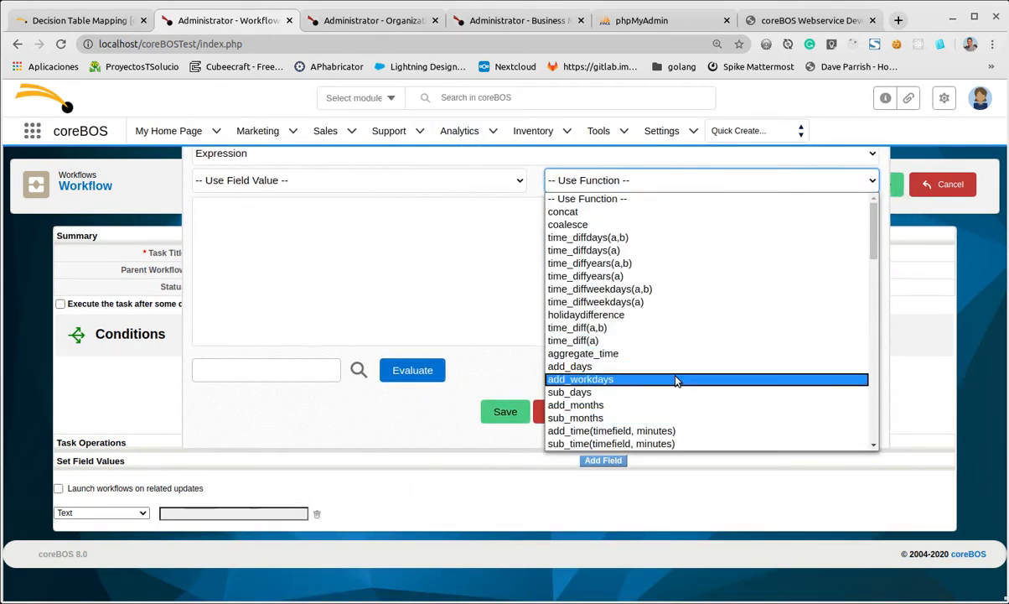
scroll(671, 381, down, 10)
scroll(671, 381, down, 5)
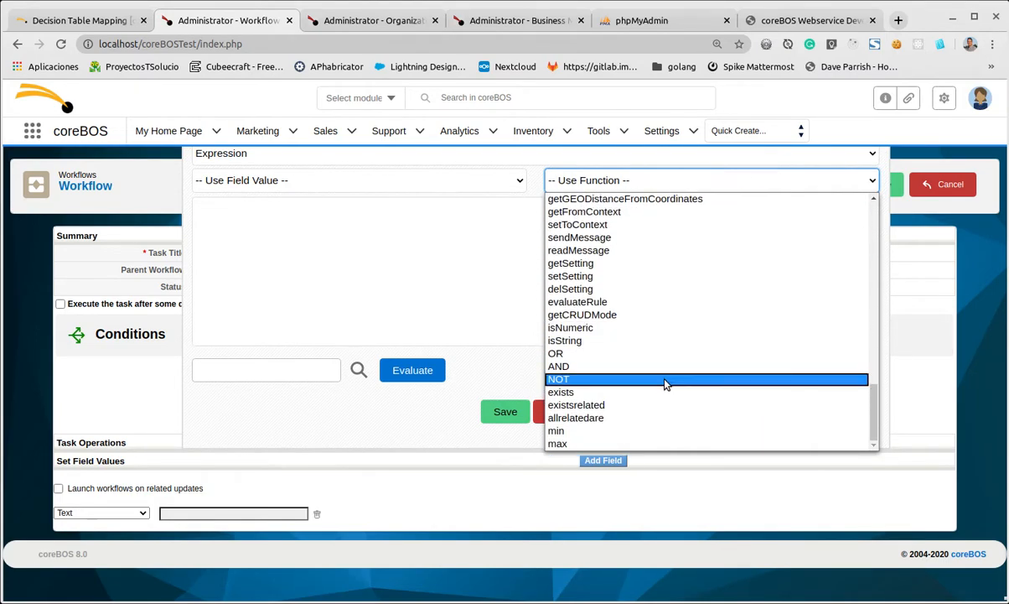
click(655, 301)
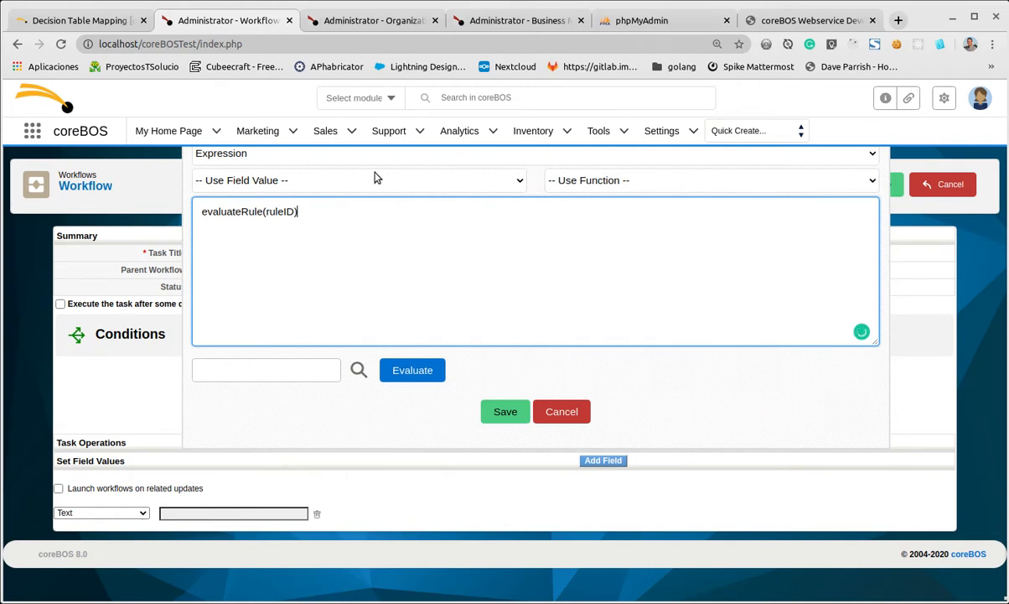
double_click(269, 212)
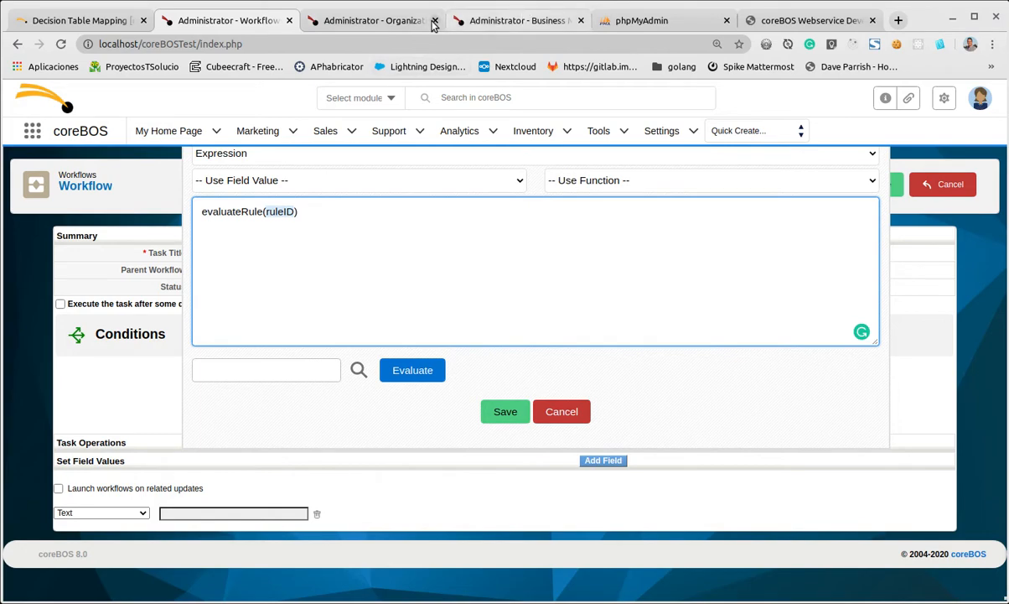
Open the Accountname Query condition query from the Business Maps list and select its record ID in the page address.
click(521, 20)
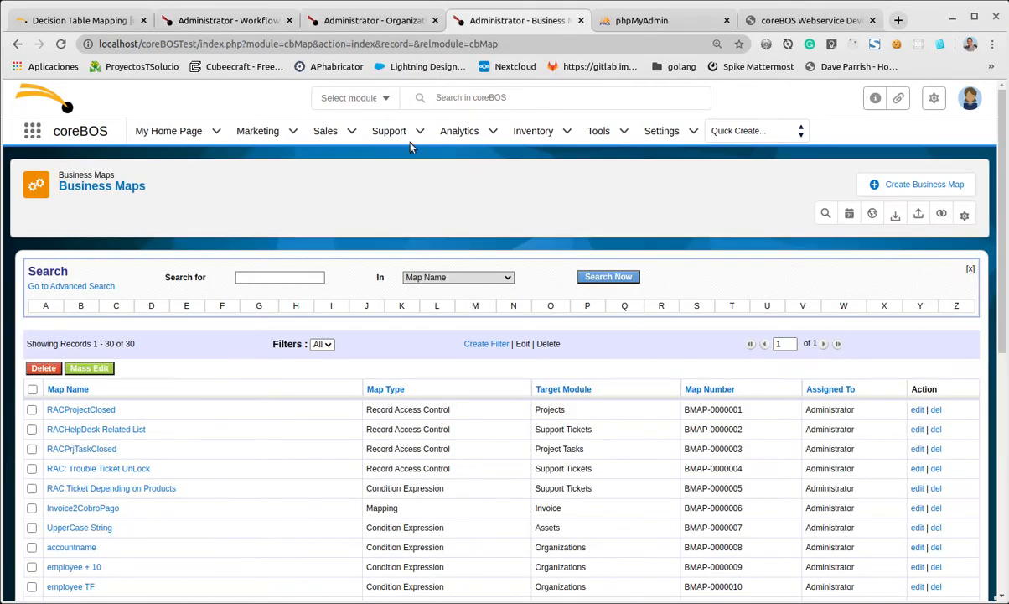
scroll(201, 345, down, 2)
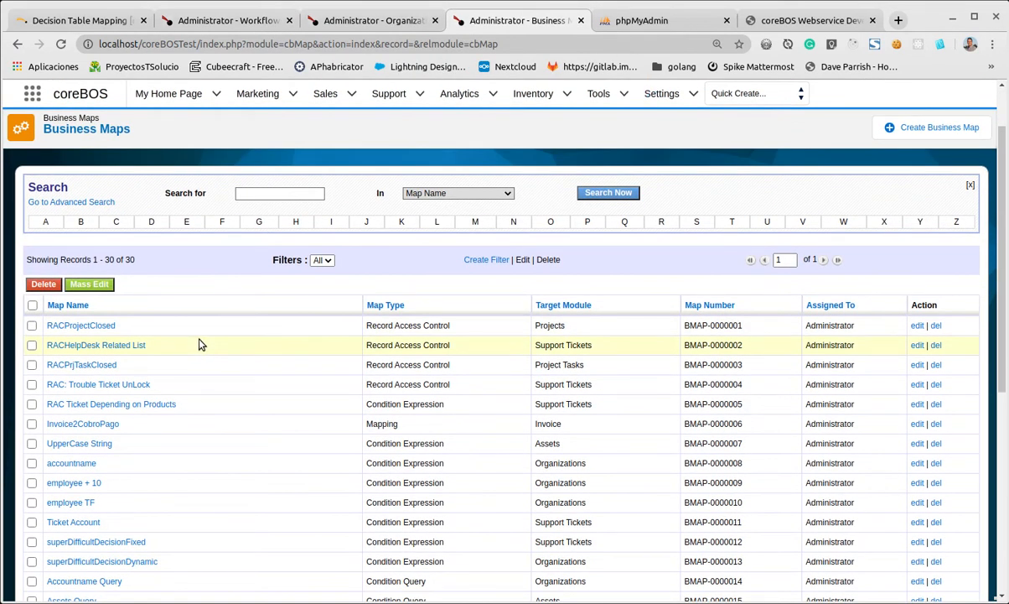
scroll(199, 344, down, 3)
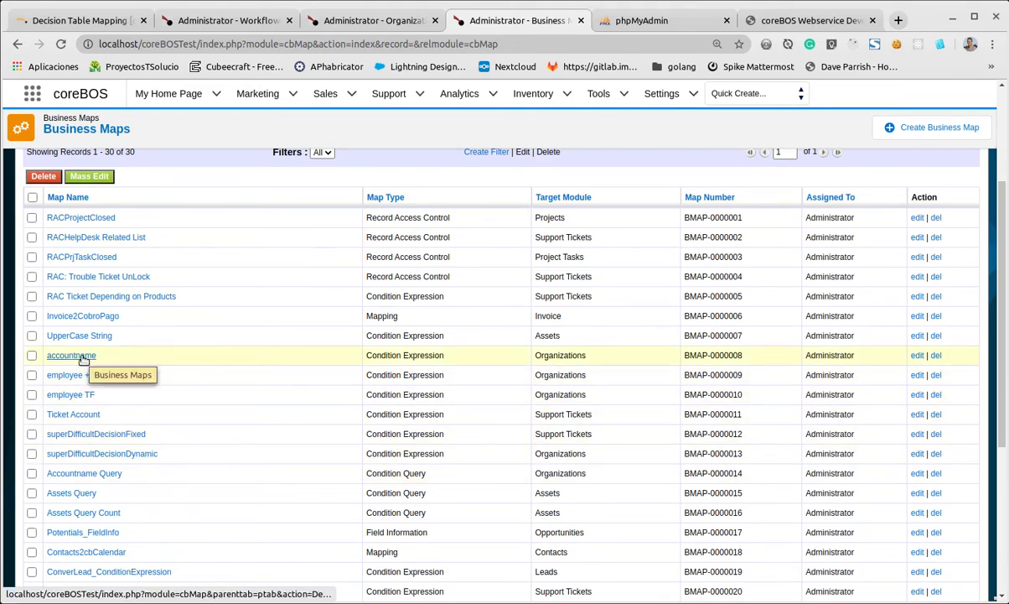
scroll(92, 385, down, 2)
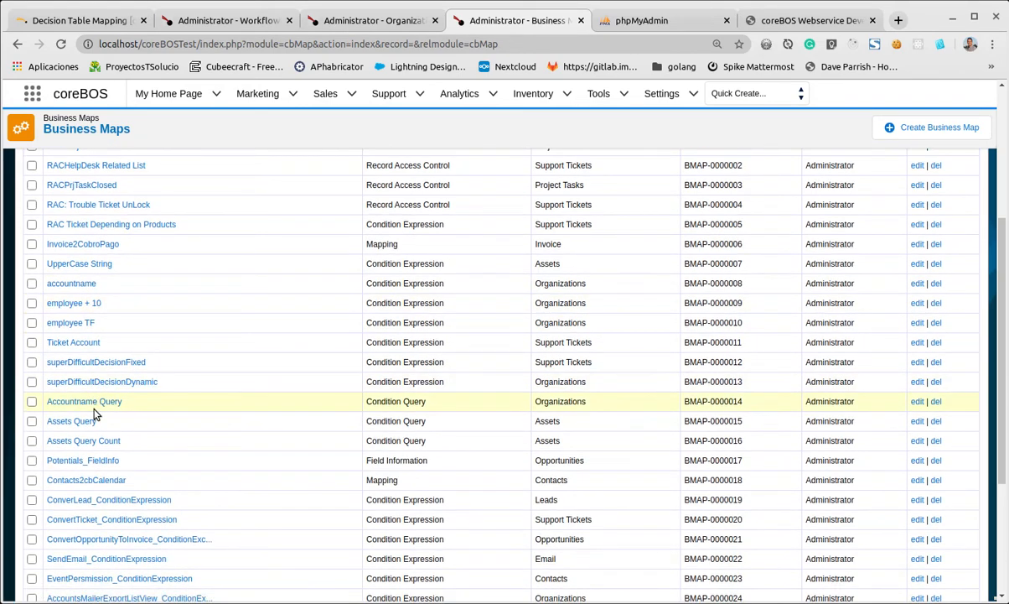
scroll(94, 414, down, 3)
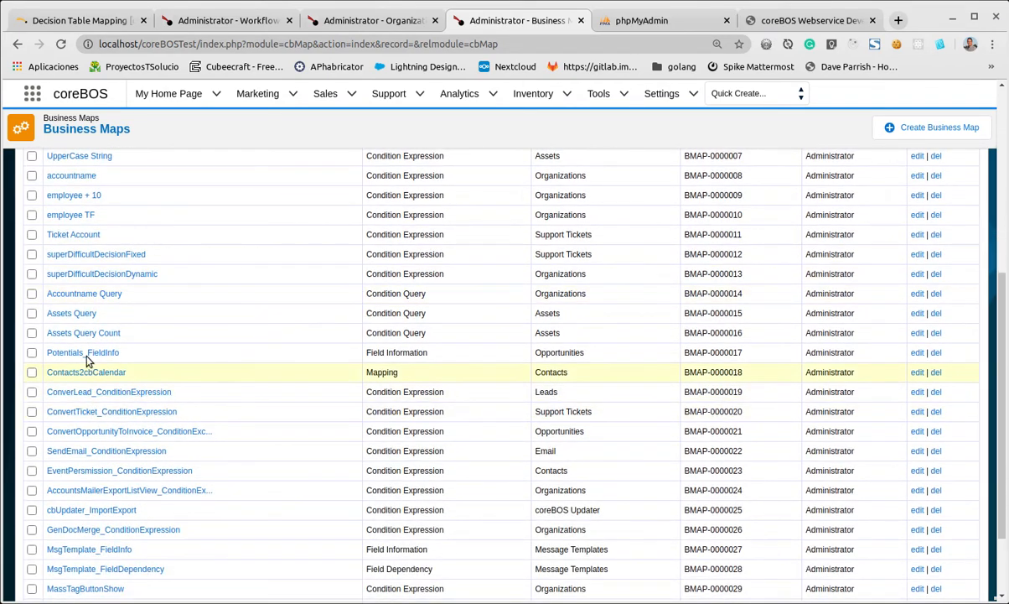
click(90, 295)
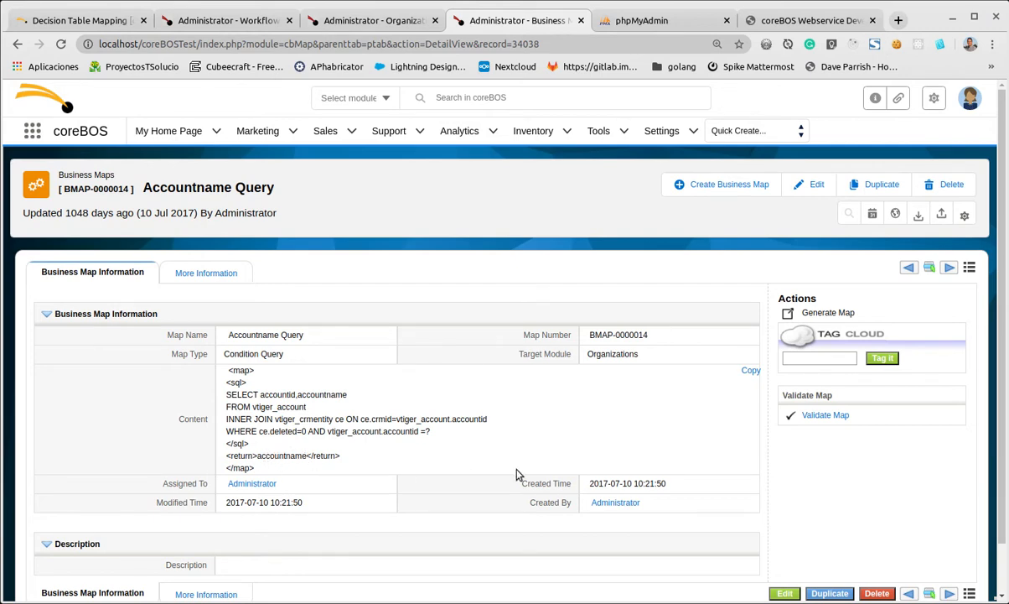
double_click(515, 43)
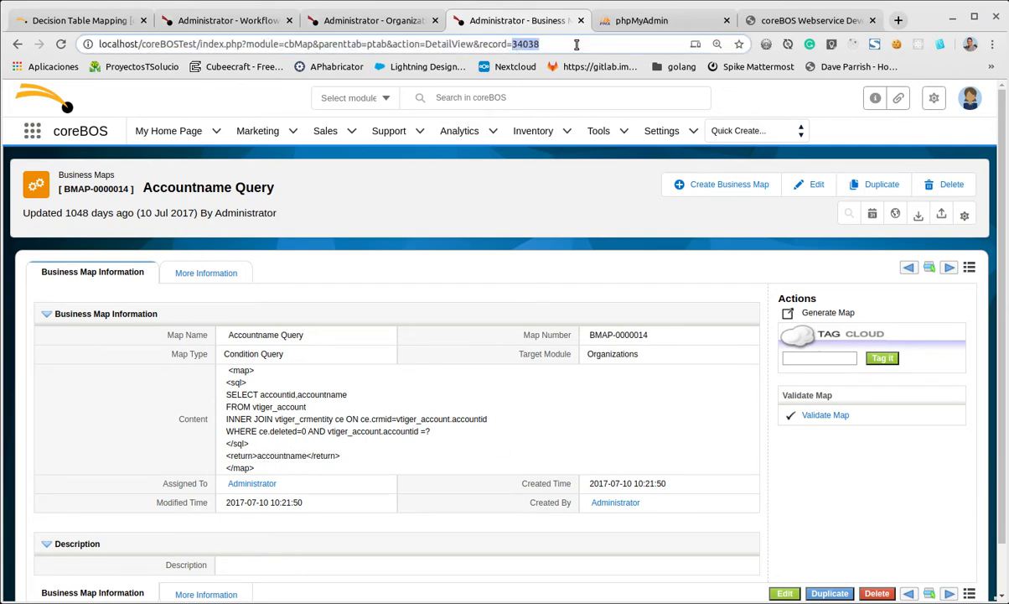
Copy the selected map ID 34038 into evaluateRule in place of ruleID, and save both the expression and the task.
right_click(520, 50)
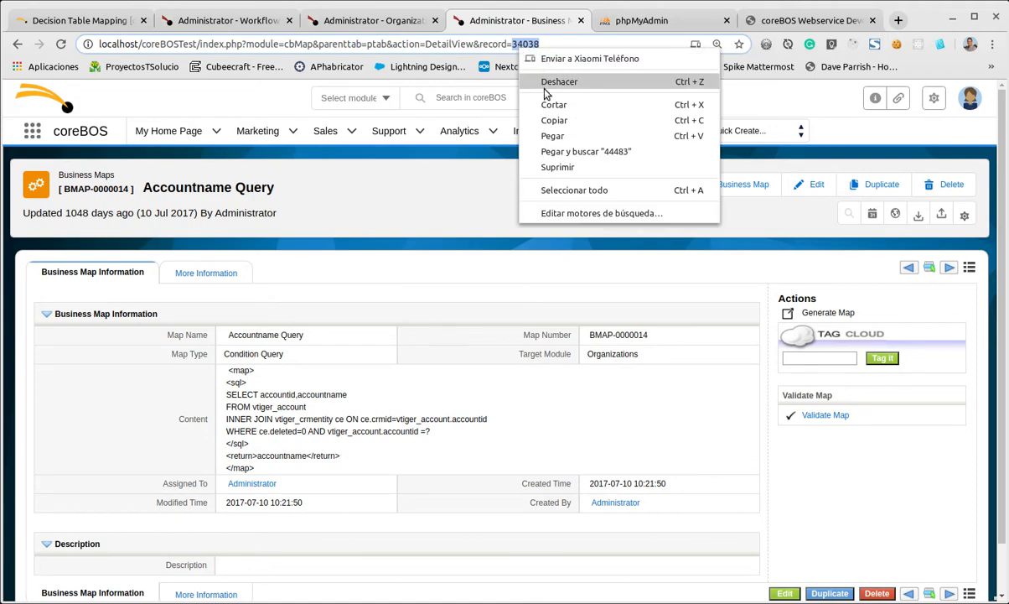
click(546, 127)
click(226, 20)
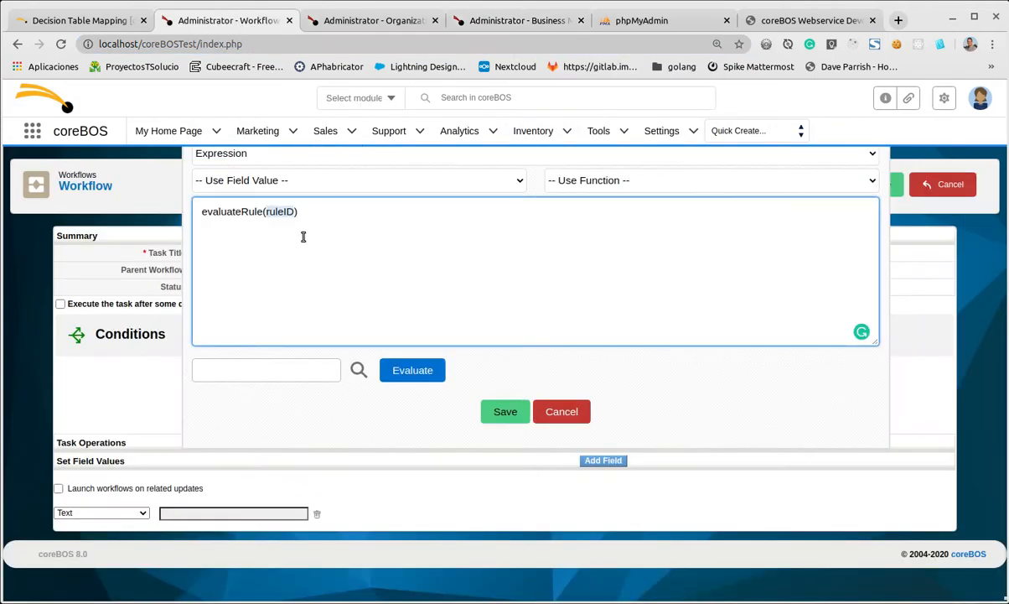
right_click(279, 211)
click(315, 255)
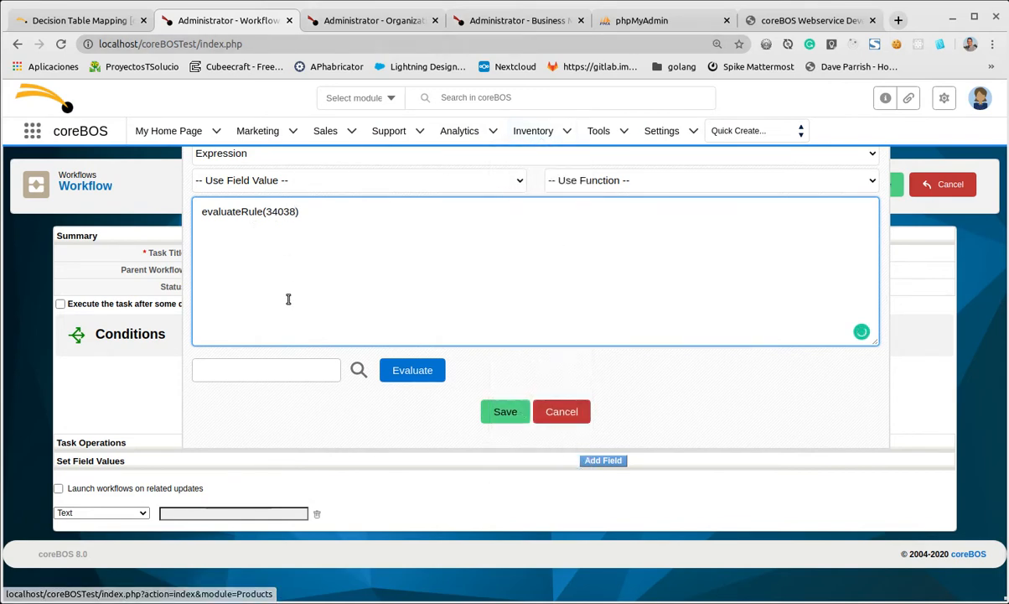
click(496, 415)
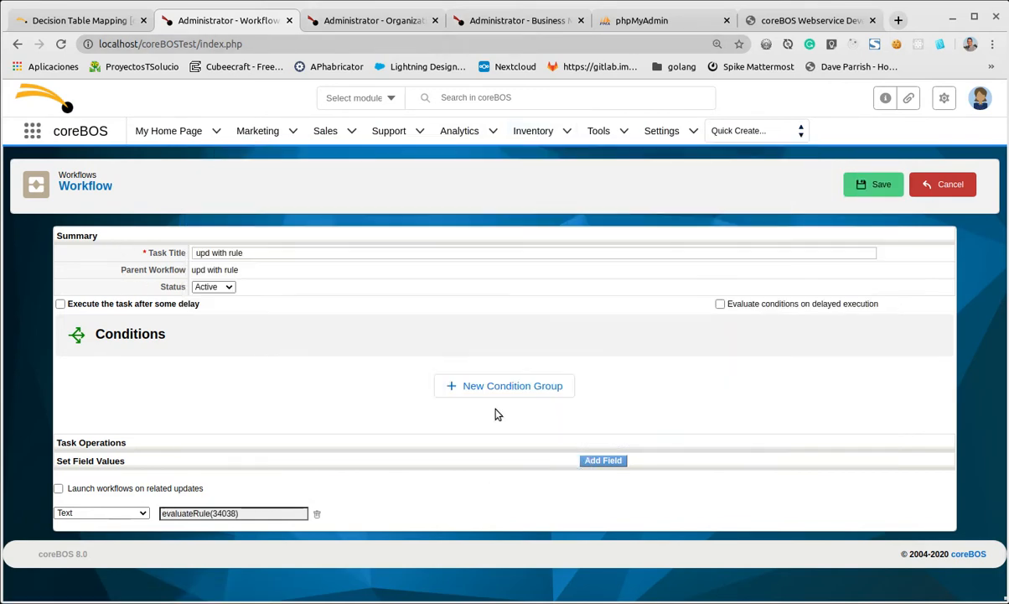
click(860, 193)
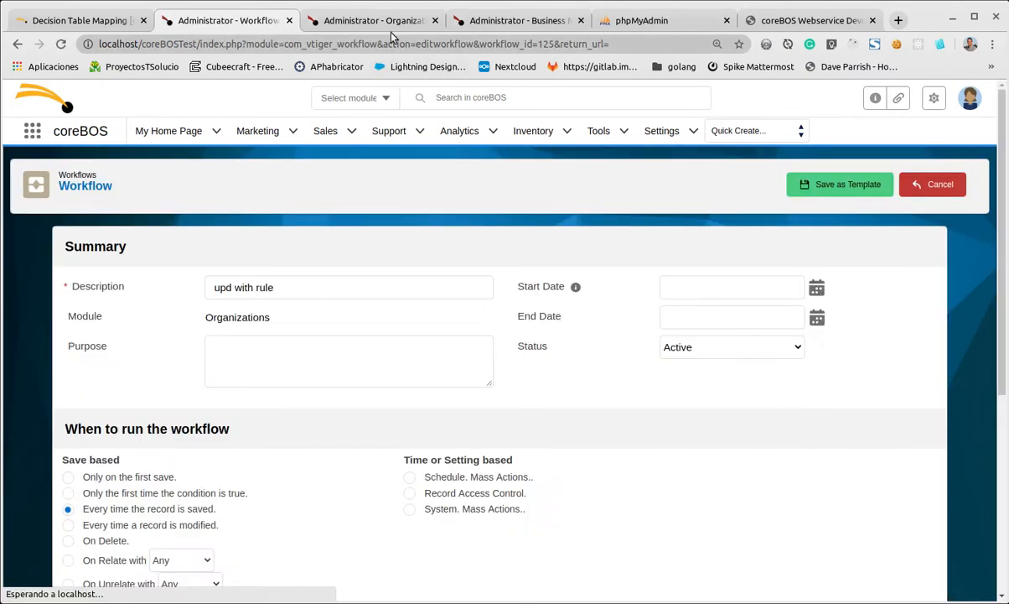
Check the organization record's Text field under Custom Information, and edit and save the record to run the workflow.
click(387, 21)
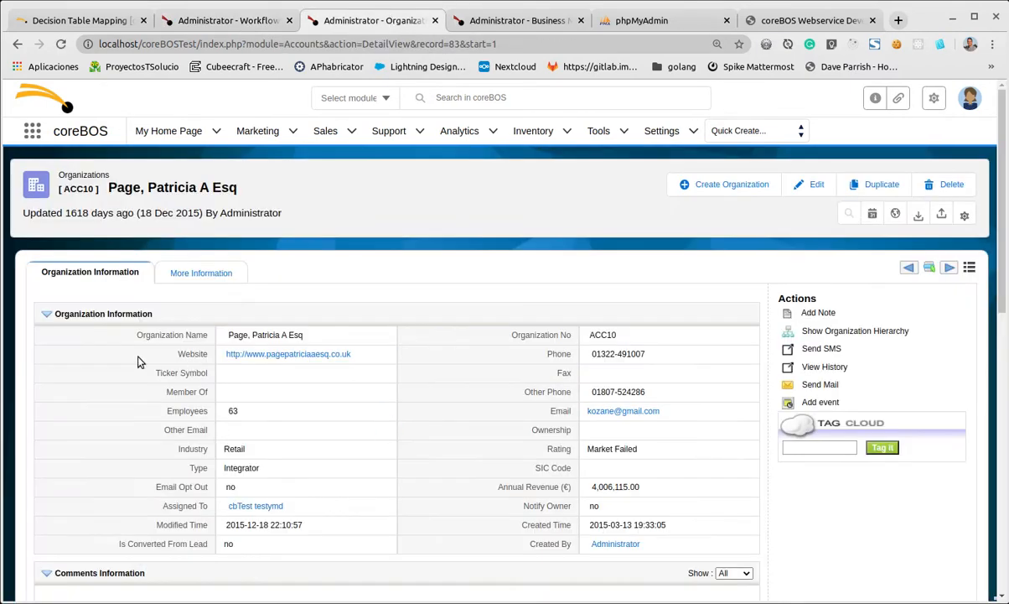
scroll(134, 344, down, 3)
scroll(190, 385, down, 1)
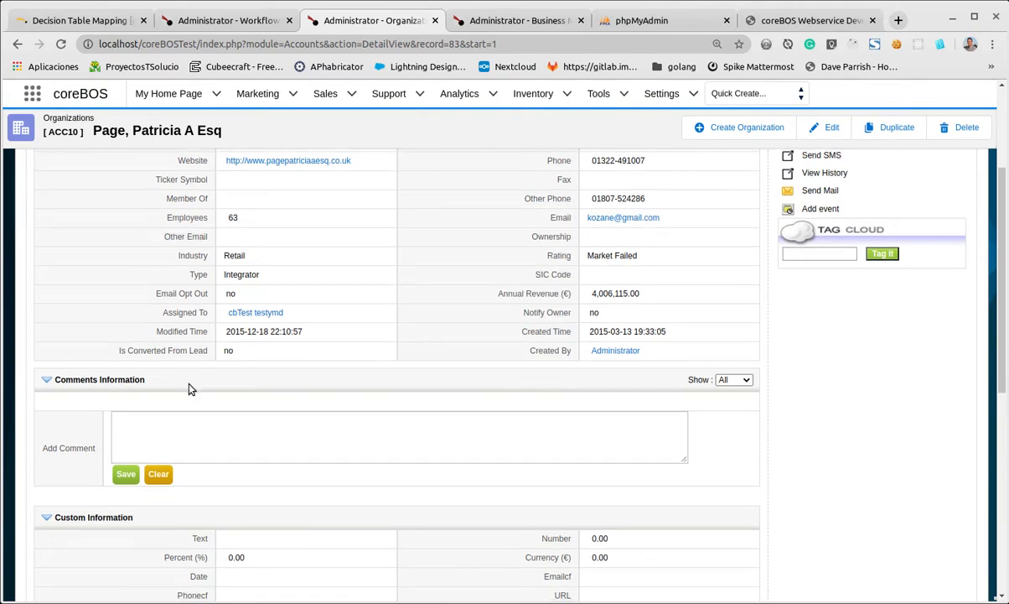
scroll(189, 387, down, 3)
scroll(721, 317, up, 10)
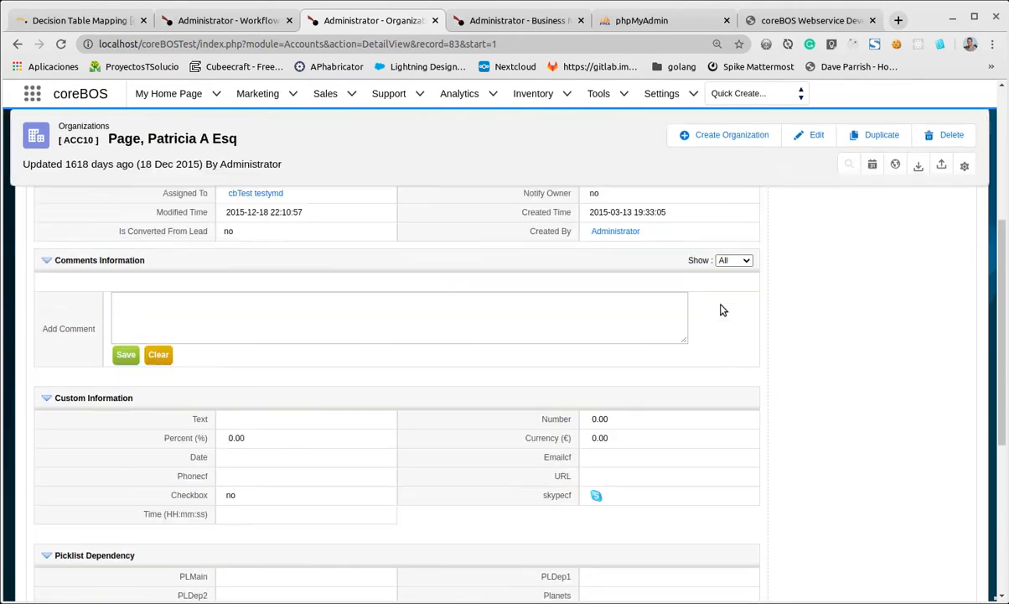
click(799, 194)
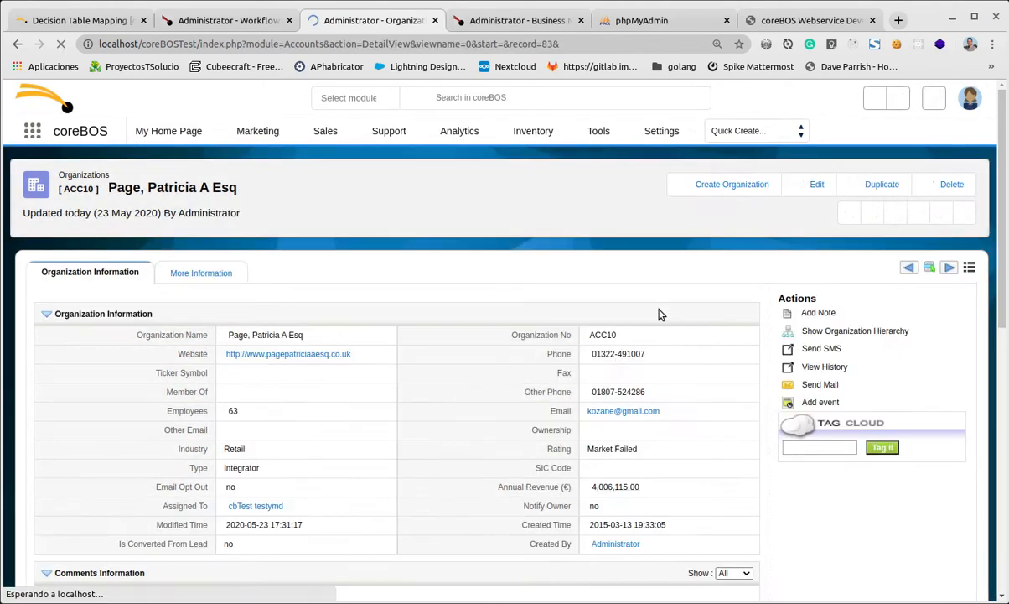
Compare the organization's Text field under Custom Information with its Organization Name.
scroll(446, 361, down, 3)
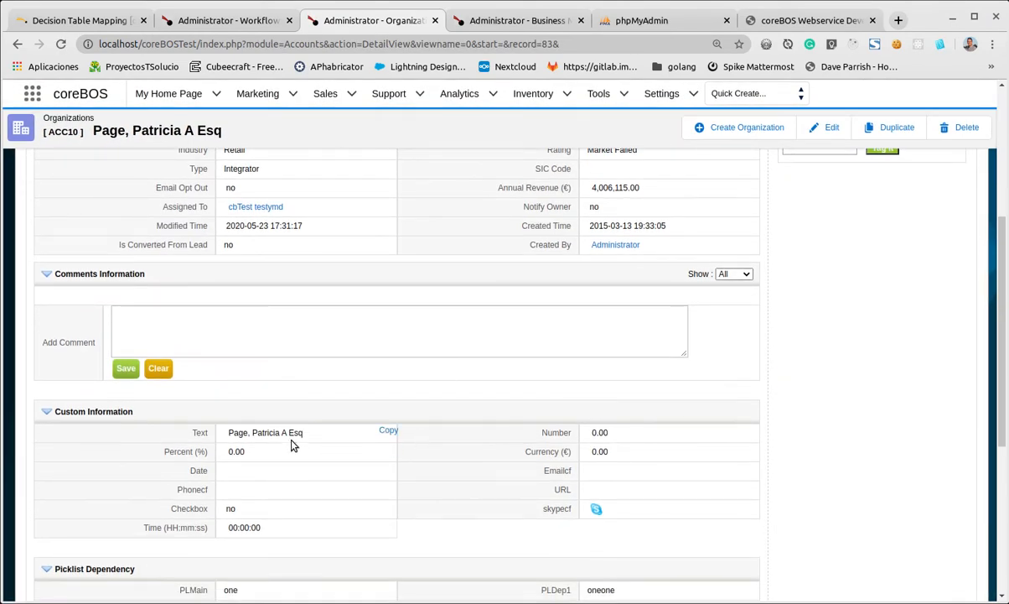
scroll(293, 444, up, 5)
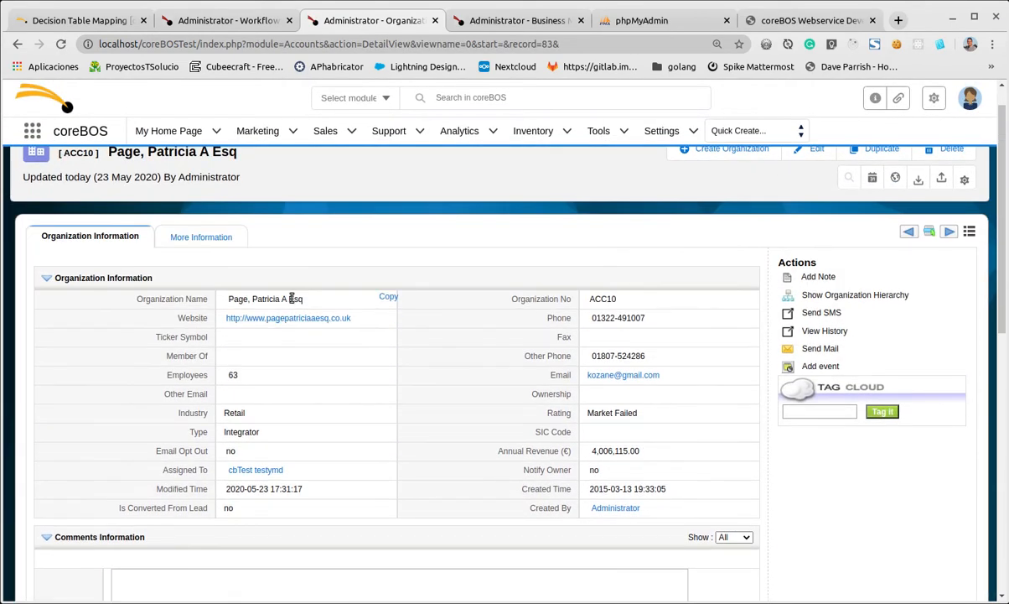
scroll(266, 511, down, 4)
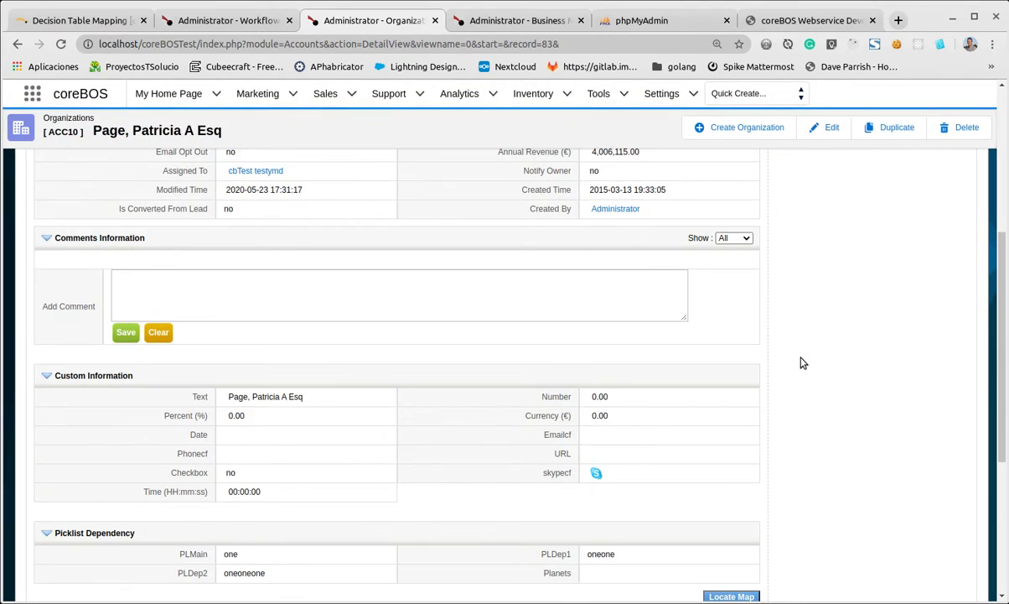
mouse_move(301, 396)
Review the content of the accountname and UpperCase String condition expressions in Business Maps.
click(501, 20)
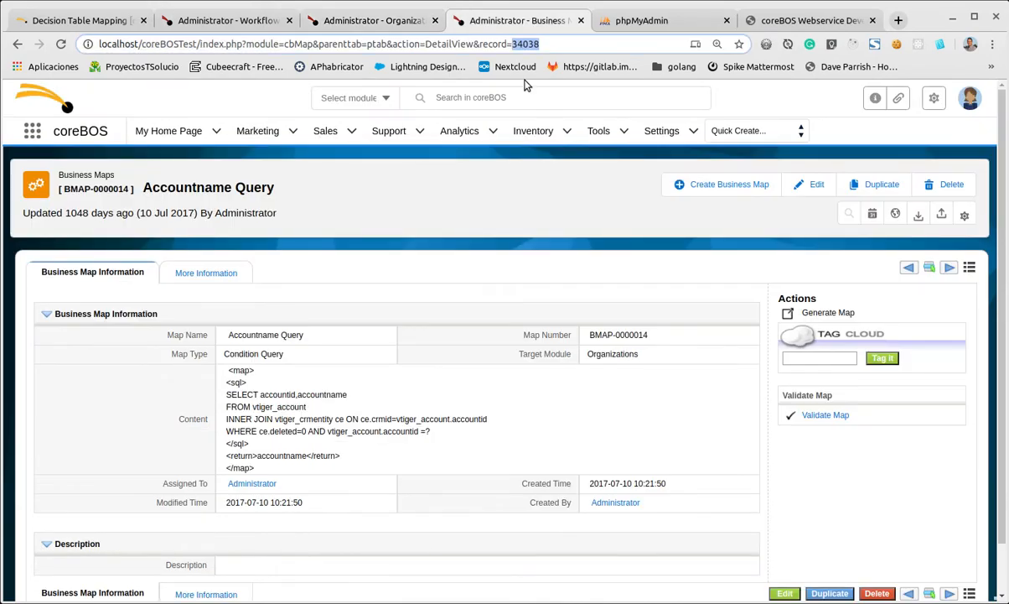
click(40, 179)
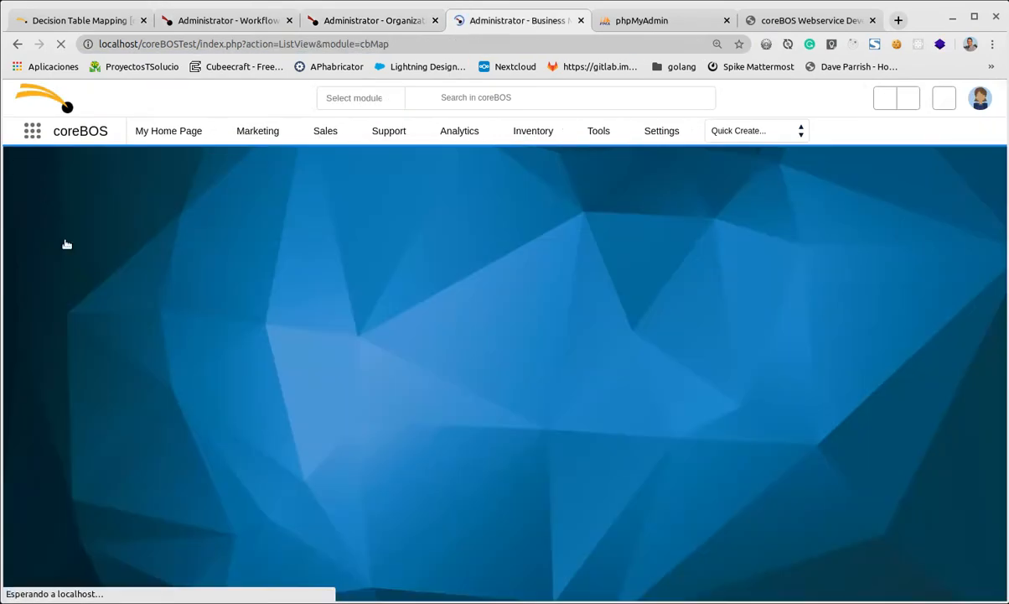
scroll(352, 524, down, 3)
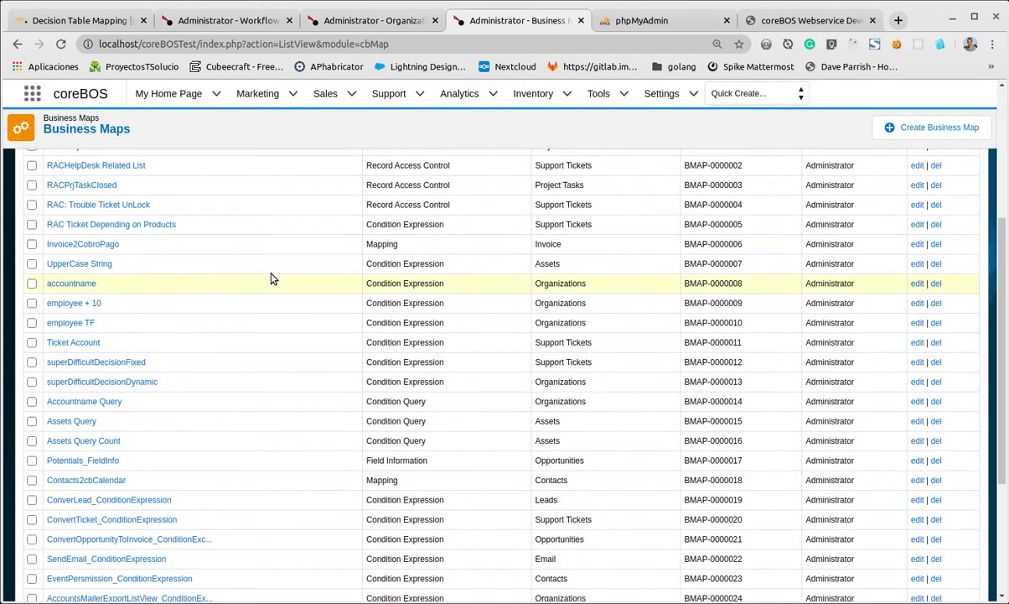
click(74, 287)
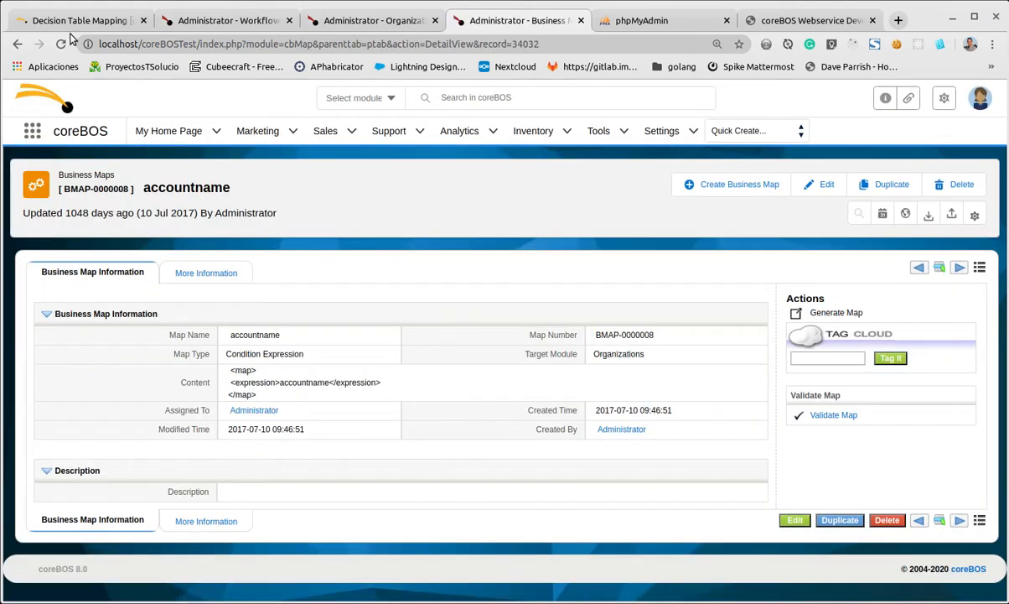
click(917, 268)
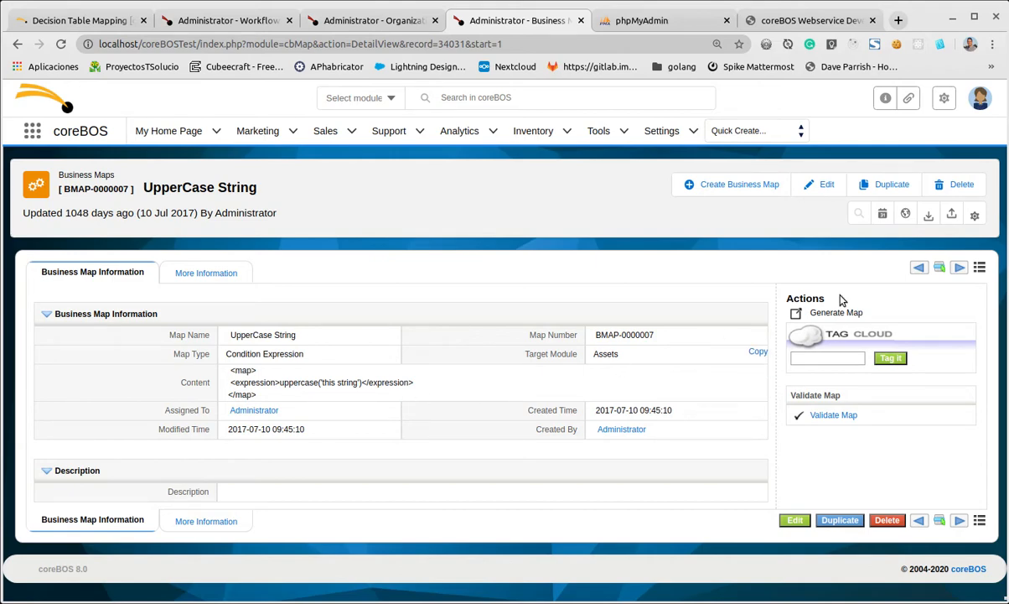
Open the employee + 10 condition expression from the Business Maps list and read its content.
click(47, 183)
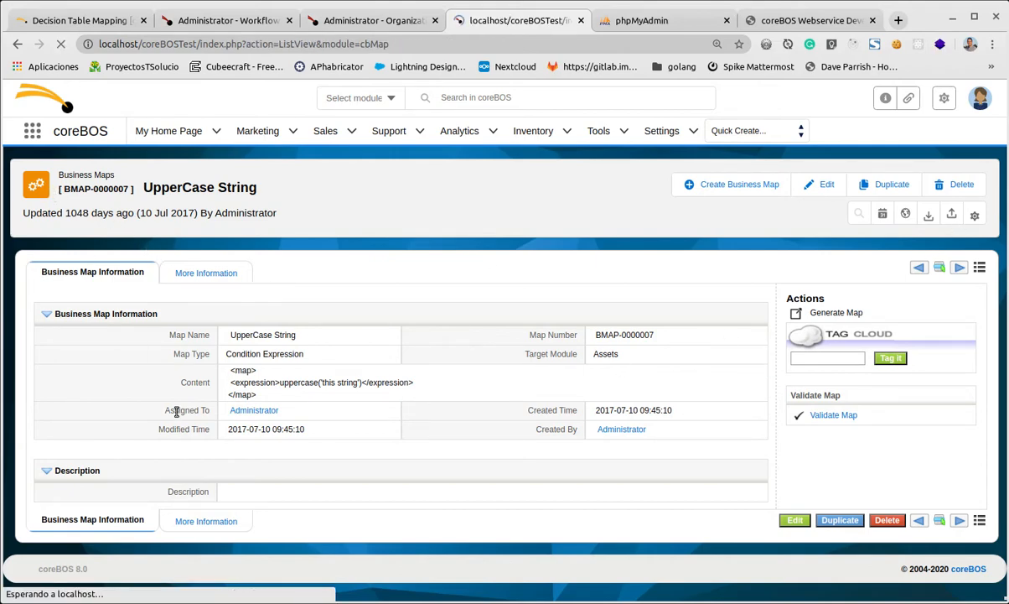
scroll(168, 453, down, 3)
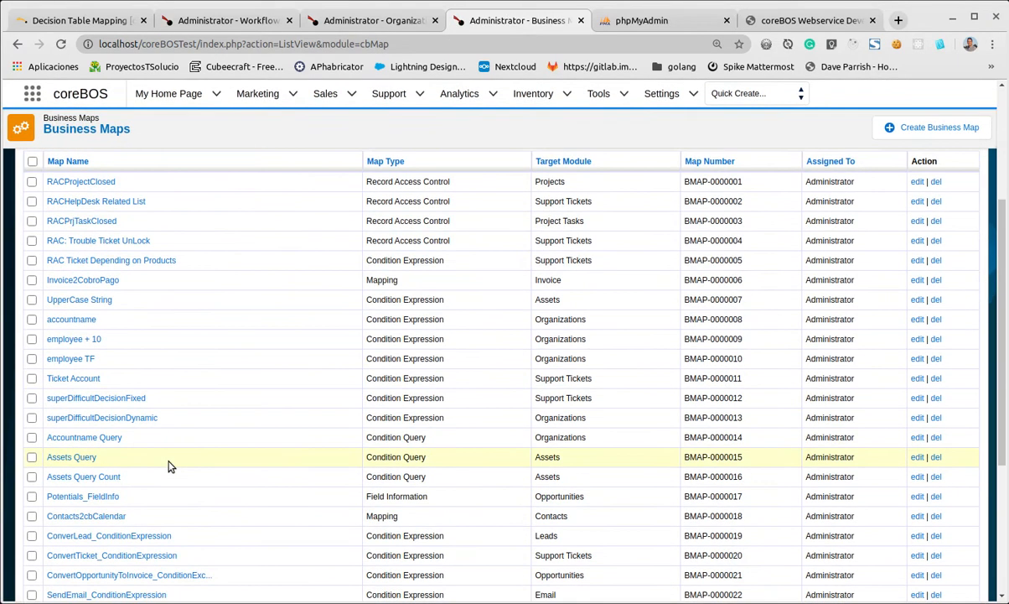
click(85, 340)
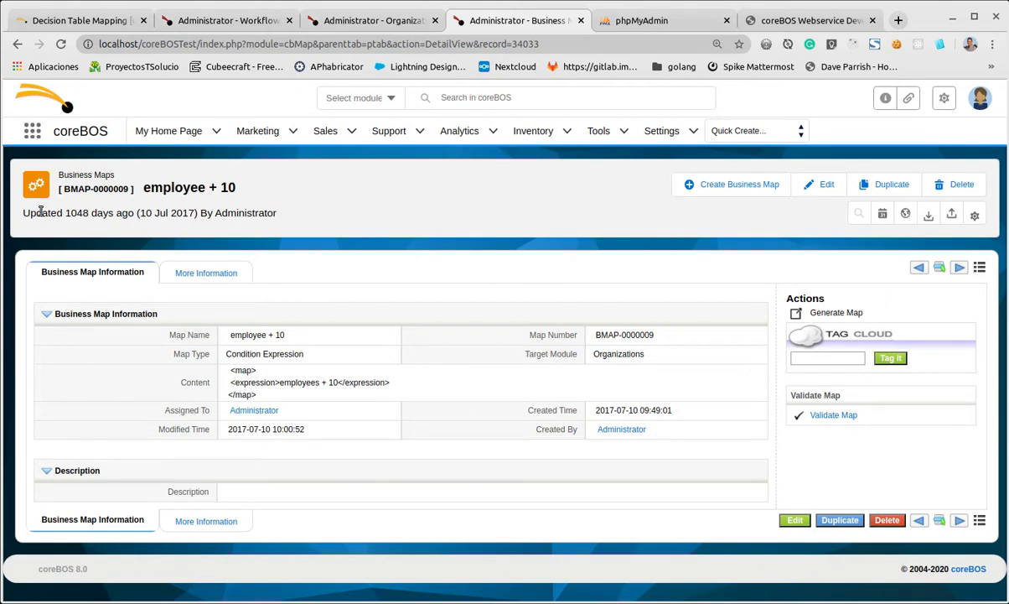
Return to the UpperCase String condition expression in Business Maps and select its record ID 34031 in the page address.
click(36, 186)
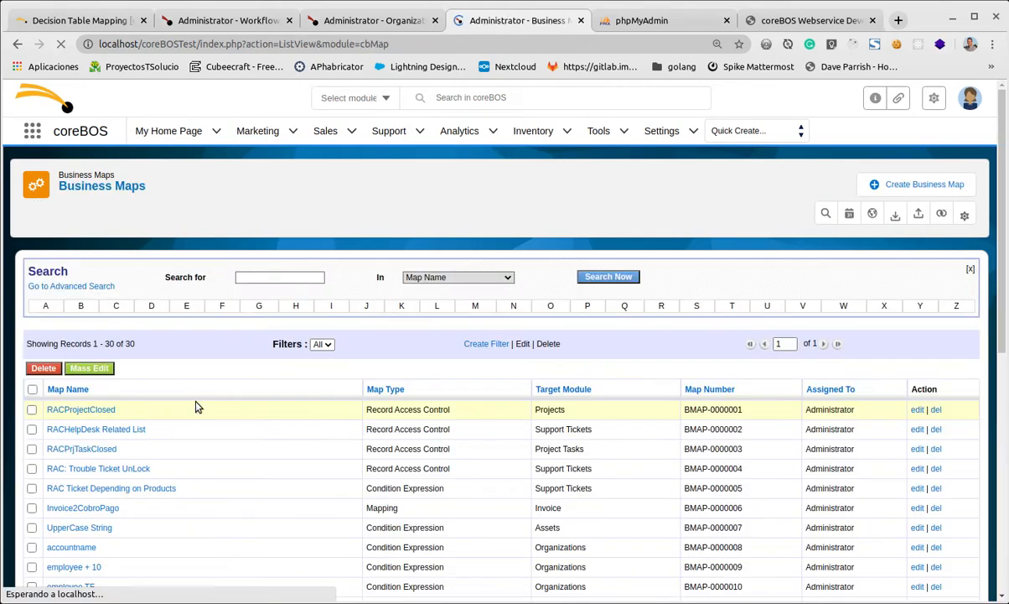
scroll(184, 415, down, 3)
scroll(184, 415, down, 1)
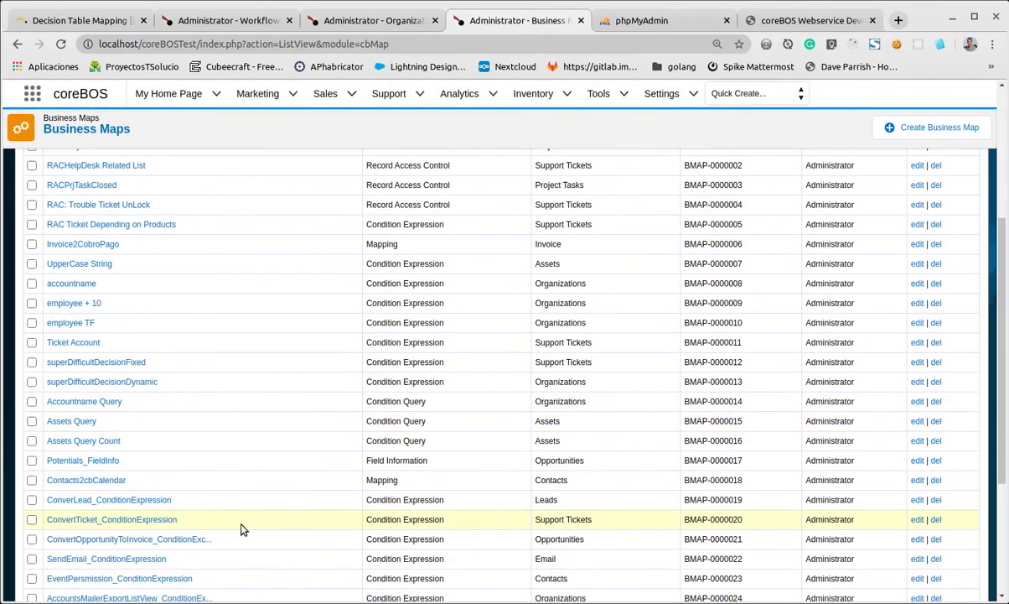
scroll(240, 529, down, 3)
scroll(238, 529, up, 5)
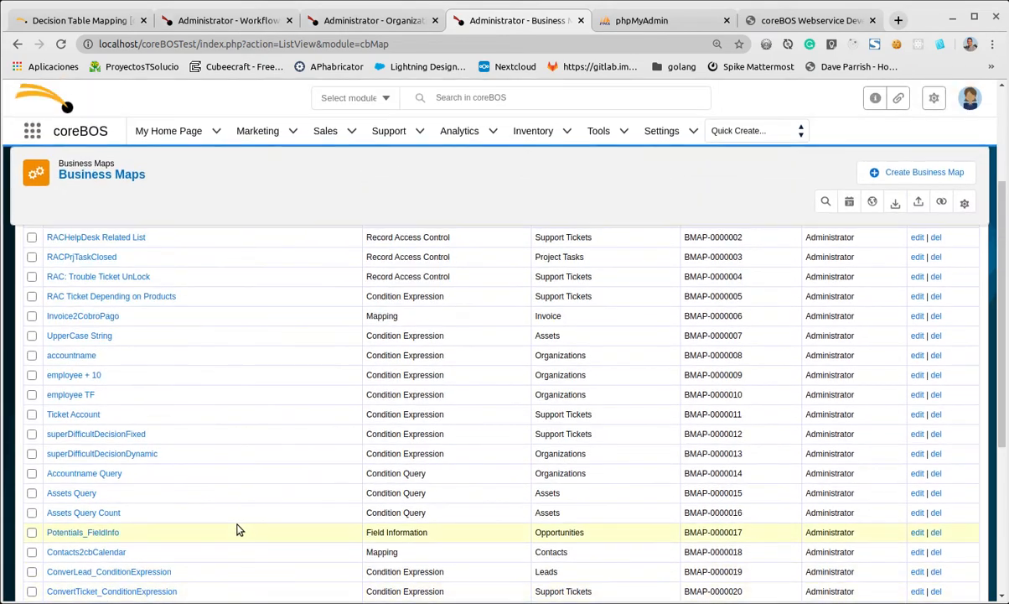
scroll(176, 523, up, 3)
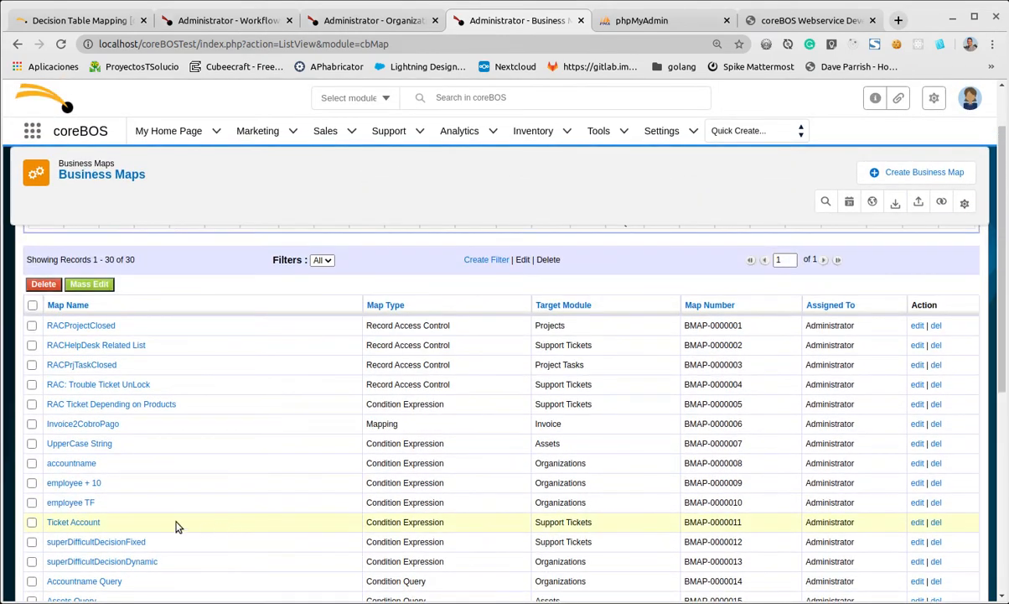
click(70, 466)
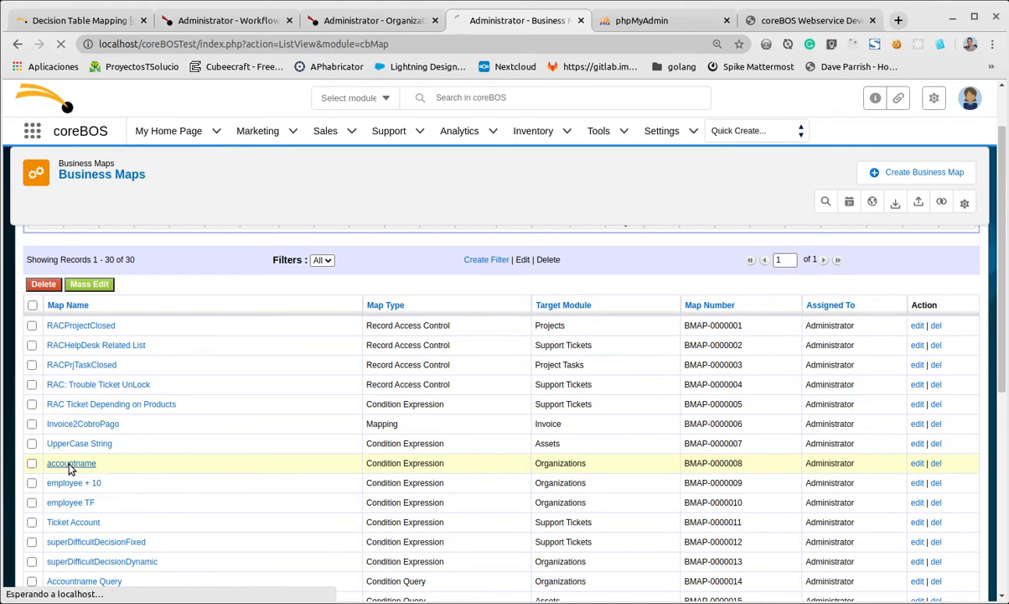
click(918, 268)
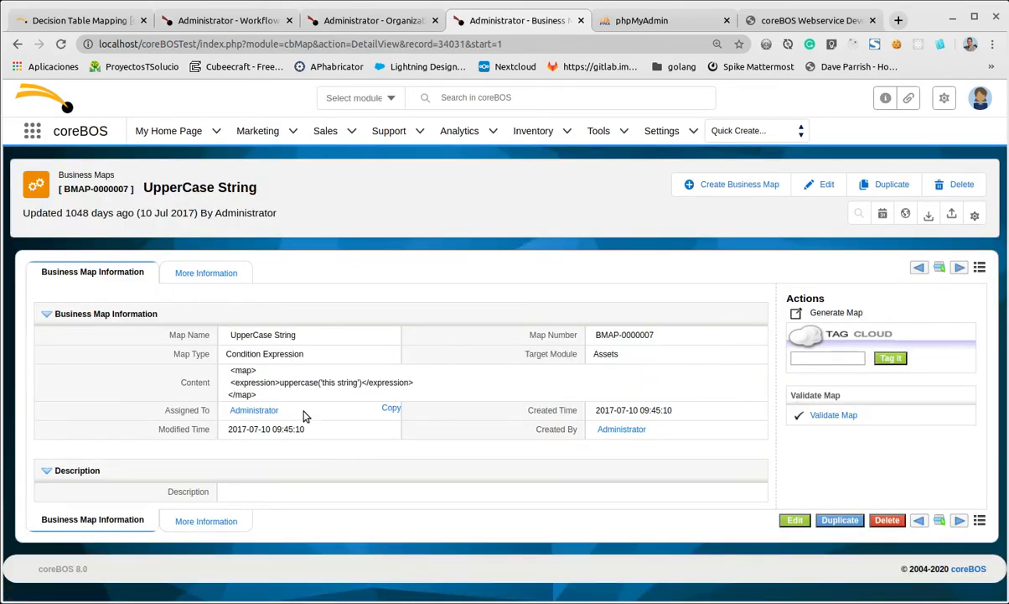
double_click(441, 44)
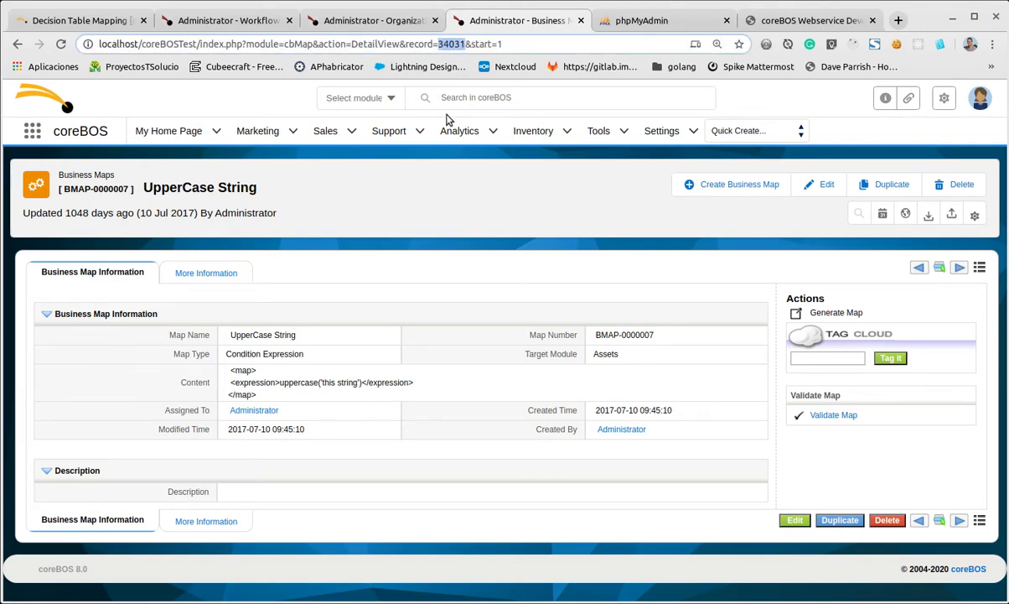
Edit the workflow's upd with rule task, set the Text field's expression to evaluateRule(34031), and save the expression and task.
click(222, 21)
scroll(561, 485, down, 5)
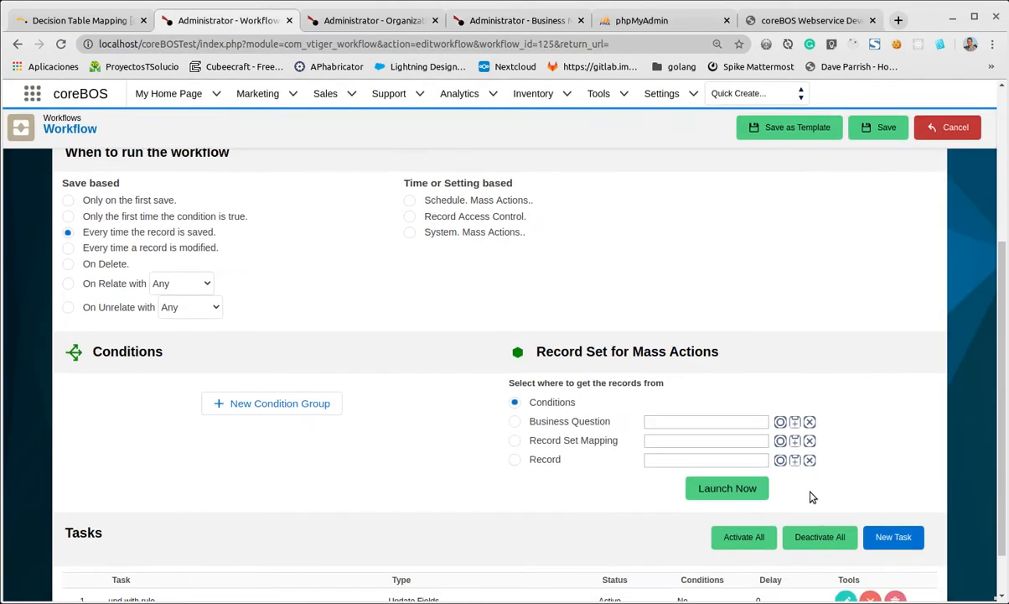
click(845, 543)
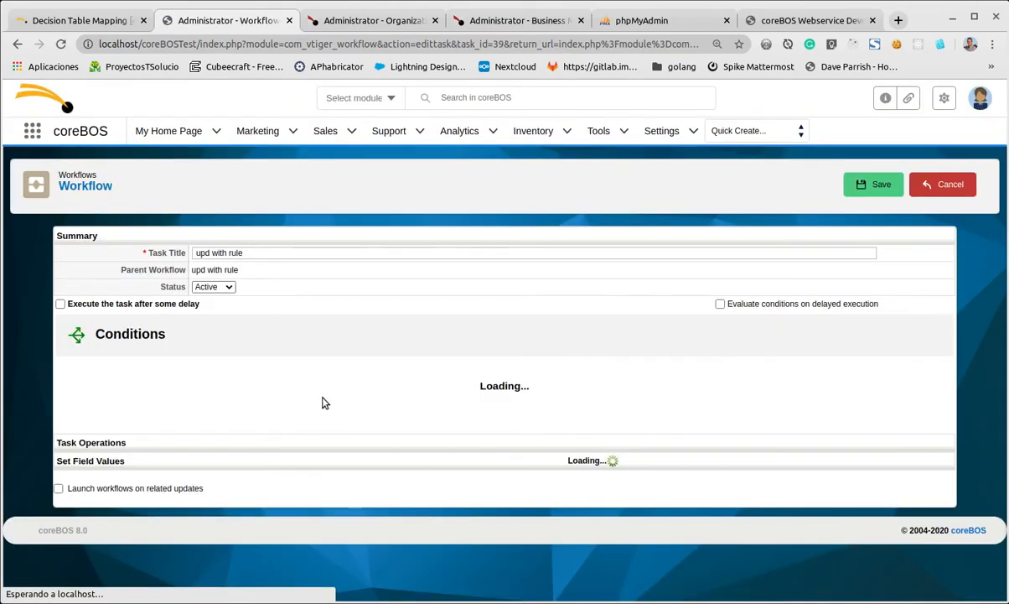
click(214, 514)
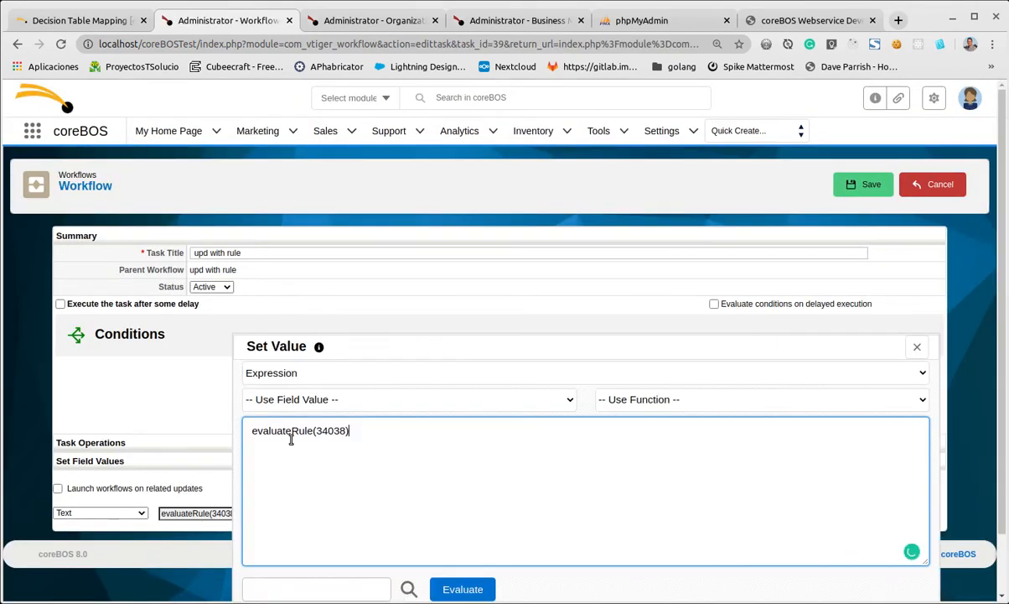
click(341, 431)
scroll(570, 469, down, 2)
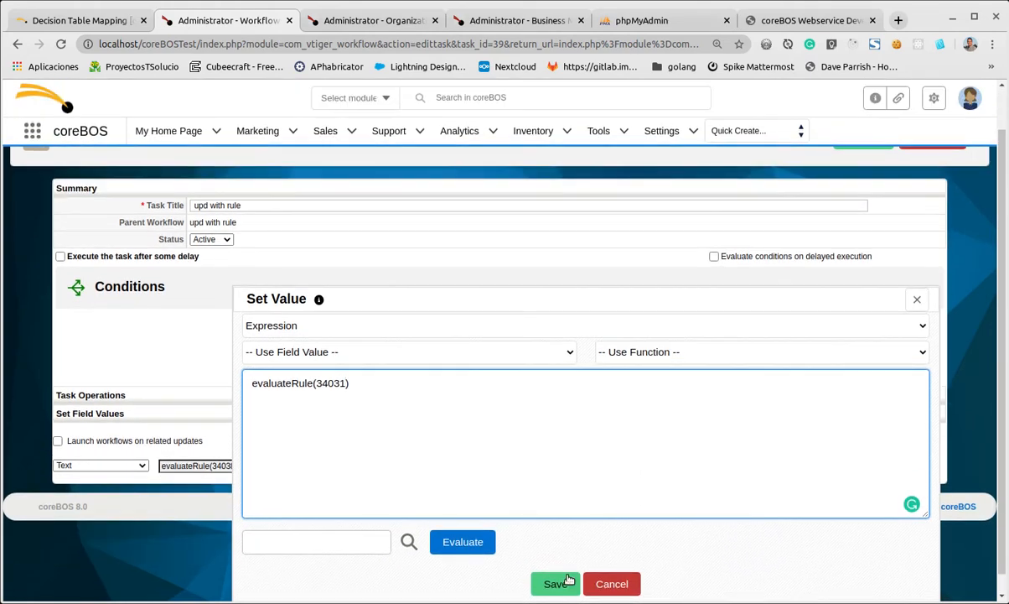
click(560, 583)
click(851, 180)
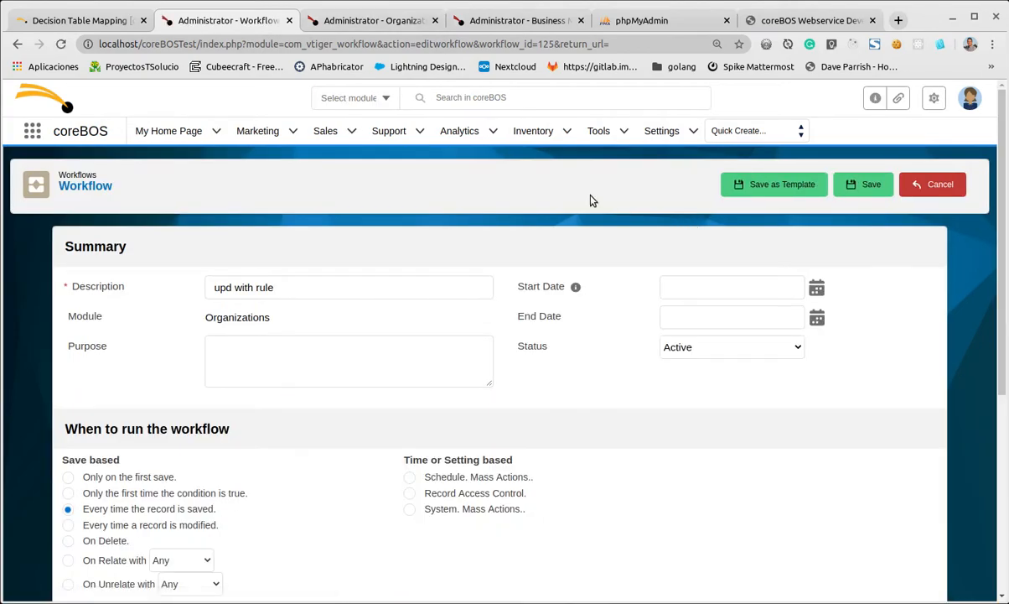
Open the organization record for editing and save it again to run the workflow with the UpperCase String rule.
click(381, 20)
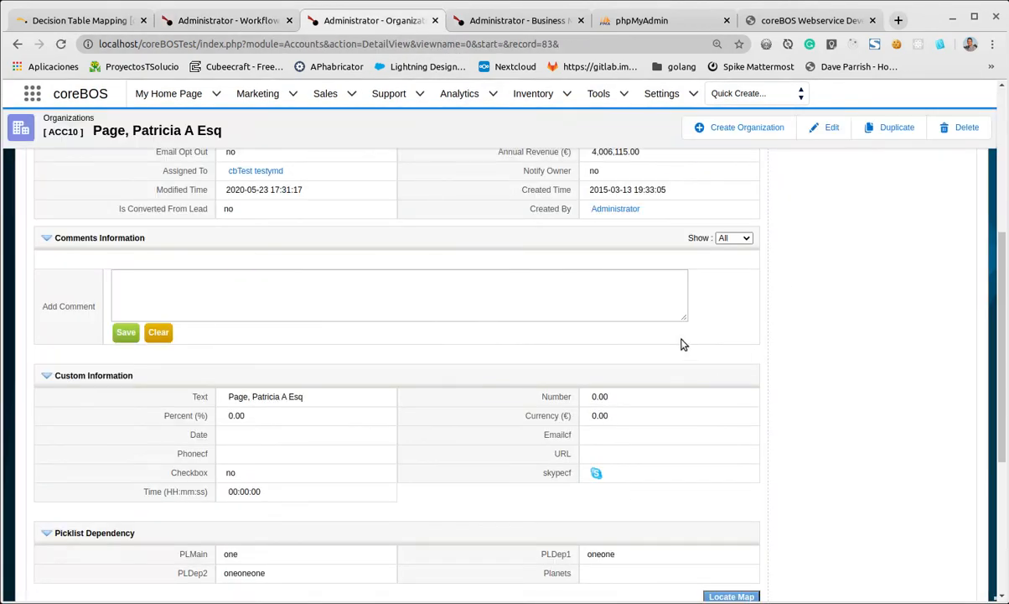
scroll(683, 344, up, 5)
click(817, 155)
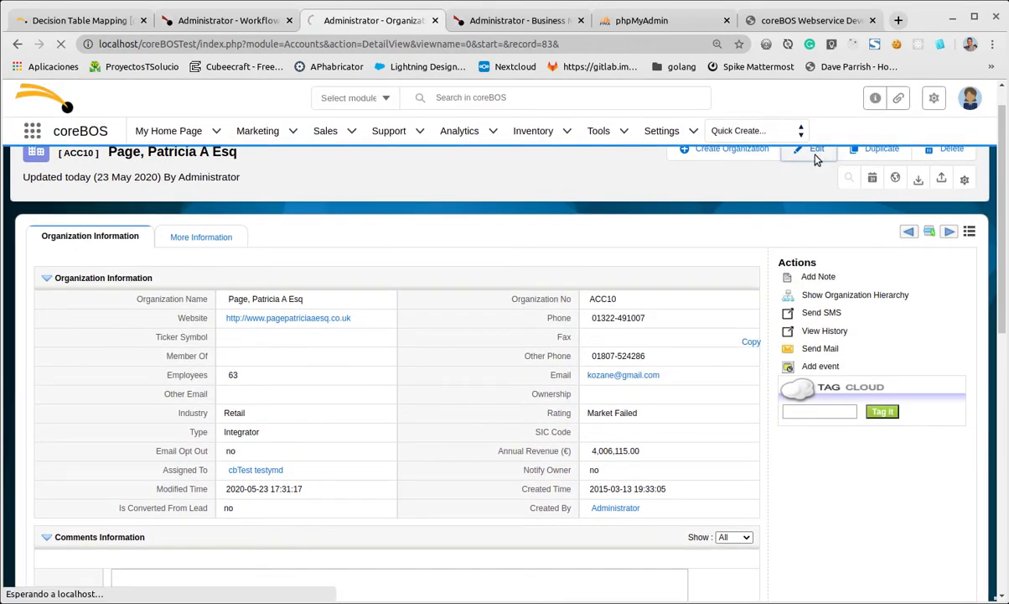
click(878, 186)
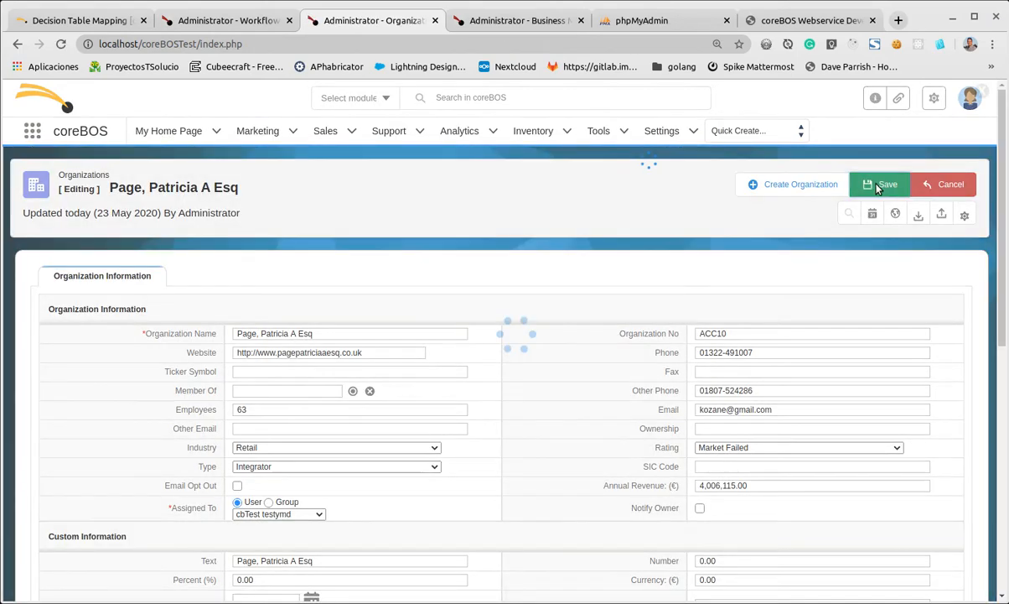
Check the saved organization's Text field under Custom Information, and start creating a new business map.
scroll(375, 394, down, 5)
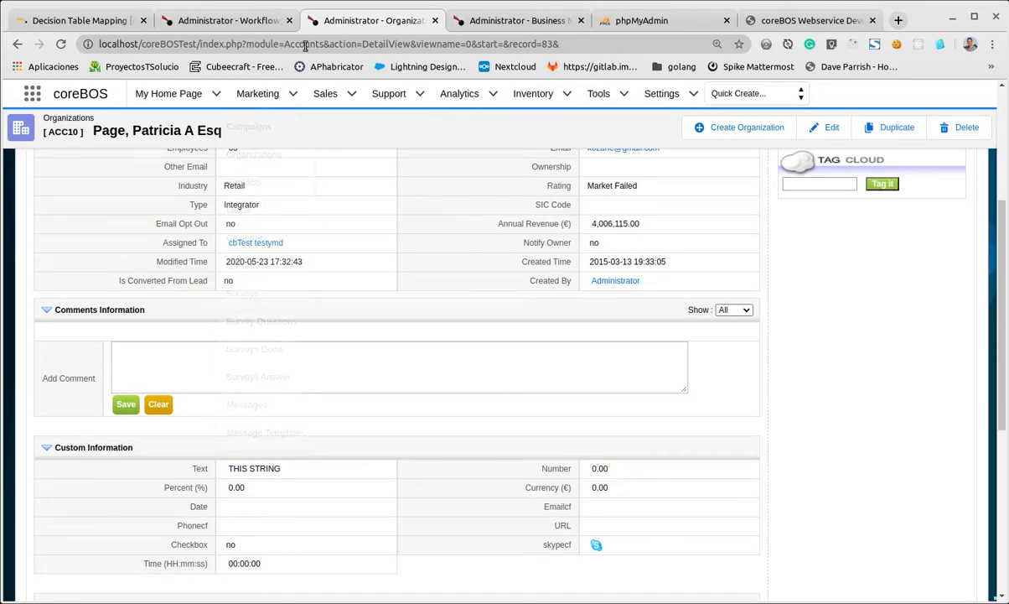
click(514, 20)
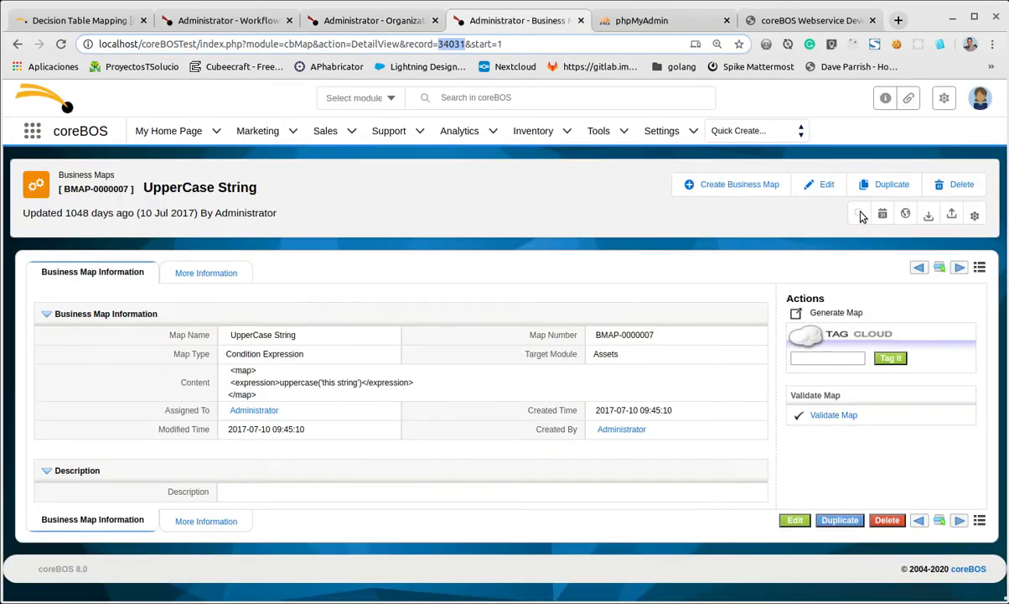
click(748, 184)
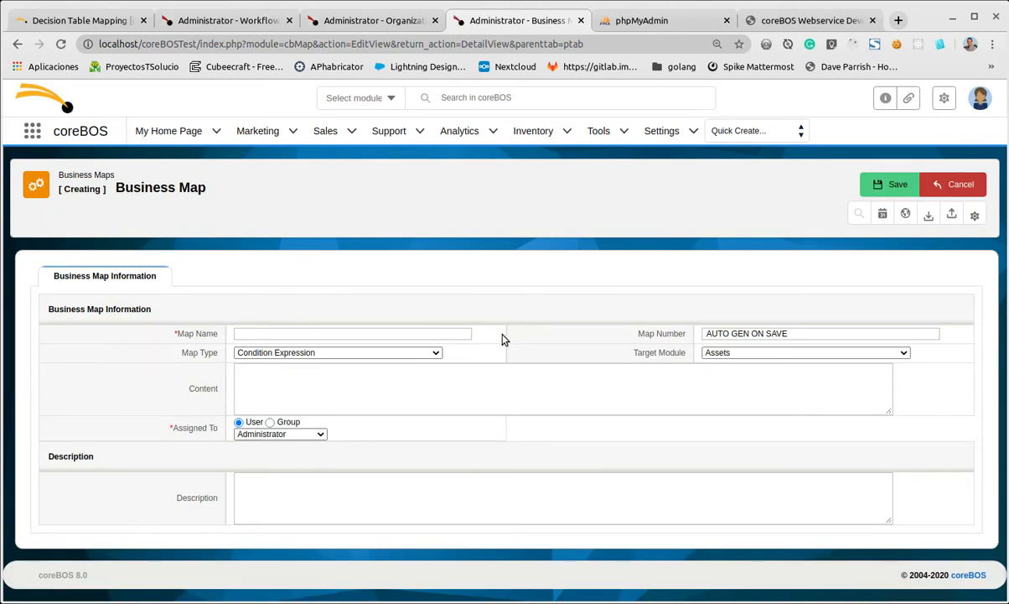
Set the new business map's type to Decision Table, its name to SeasonGuest and its target module to Organizations.
click(302, 353)
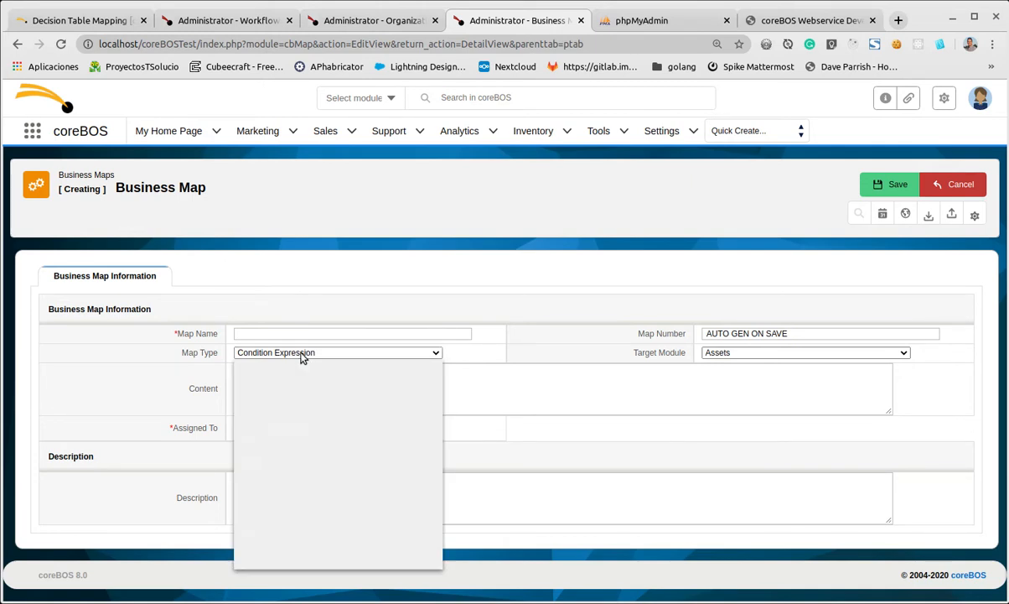
click(293, 385)
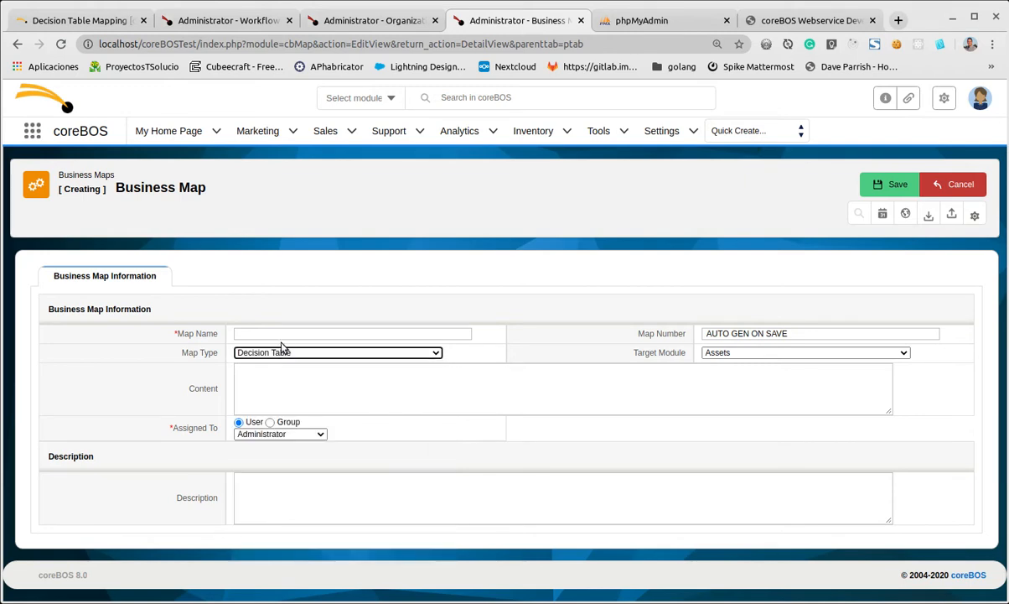
click(285, 334)
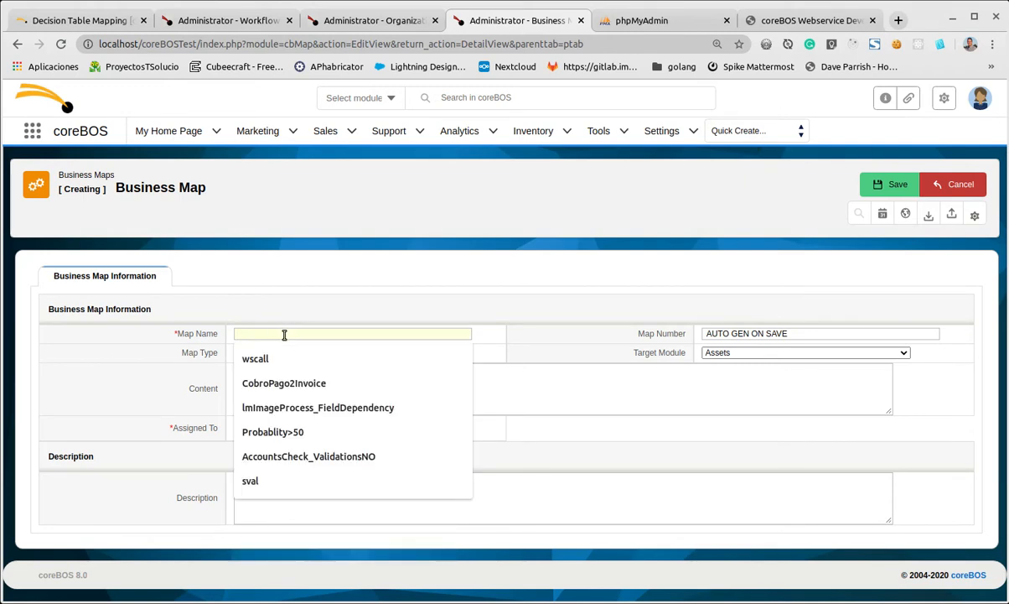
text(SeasonGue)
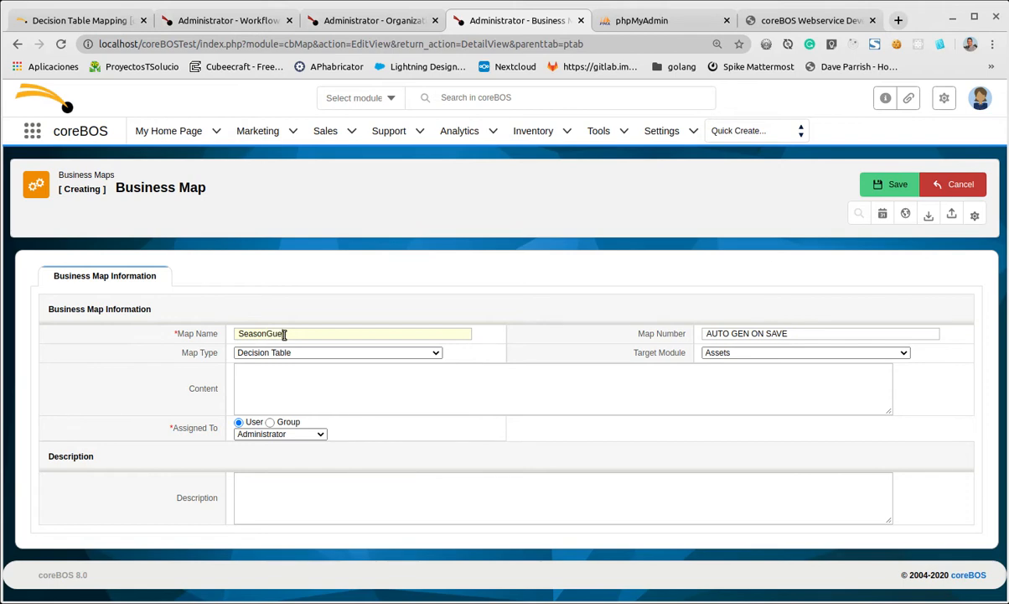
text(st)
click(817, 353)
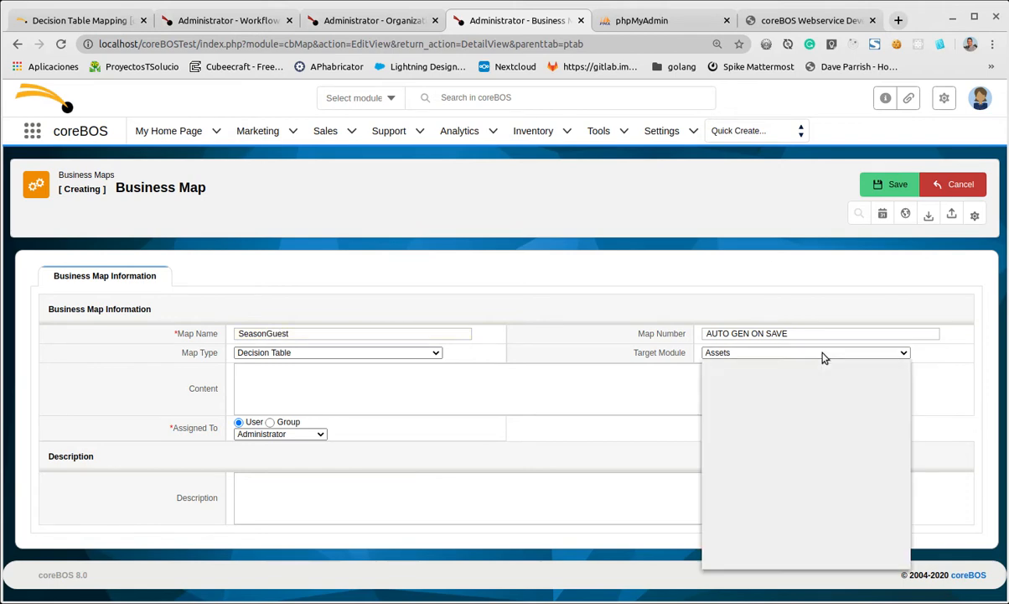
scroll(777, 469, down, 3)
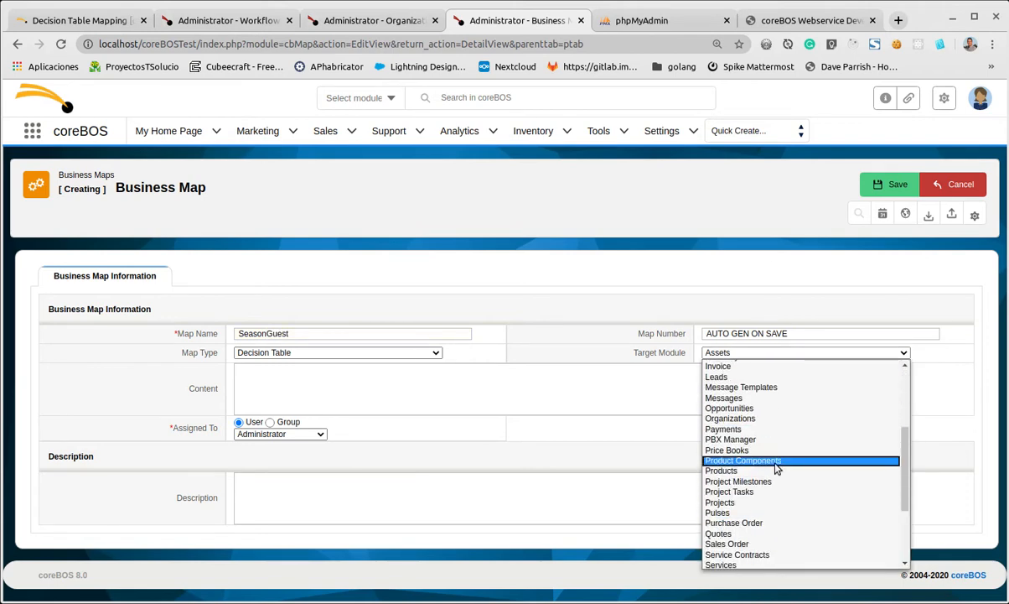
click(784, 416)
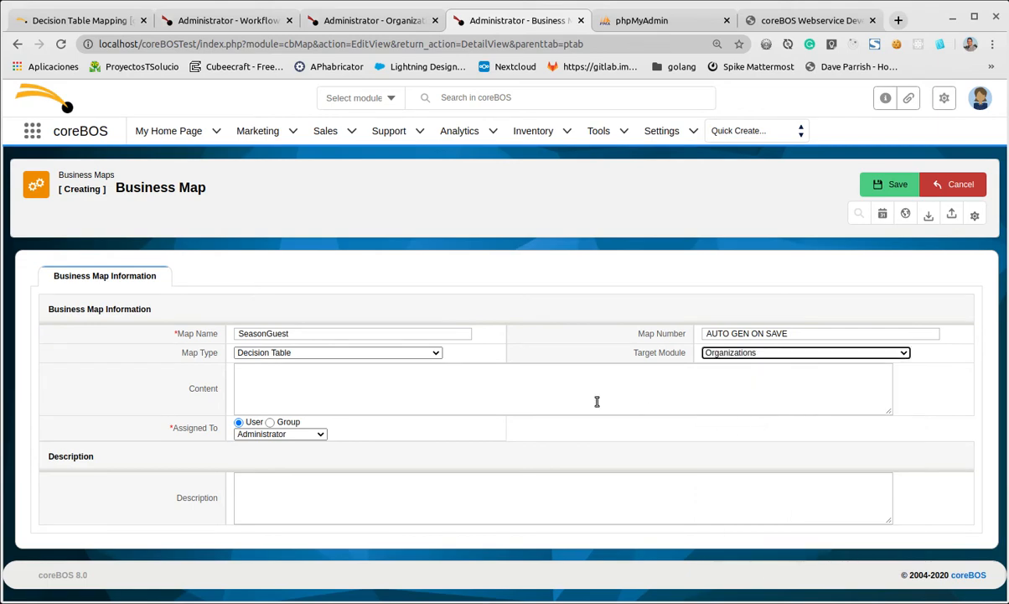
click(560, 378)
Examine the rules and expressions in the Select Dish with Expressions example of the Decision Table Mapping documentation.
click(83, 20)
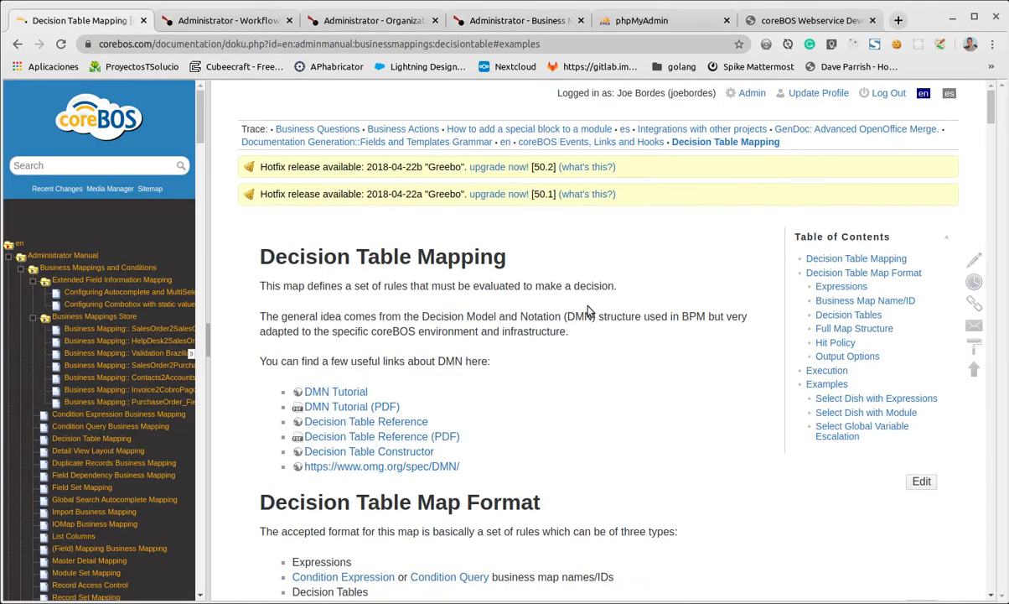
click(842, 313)
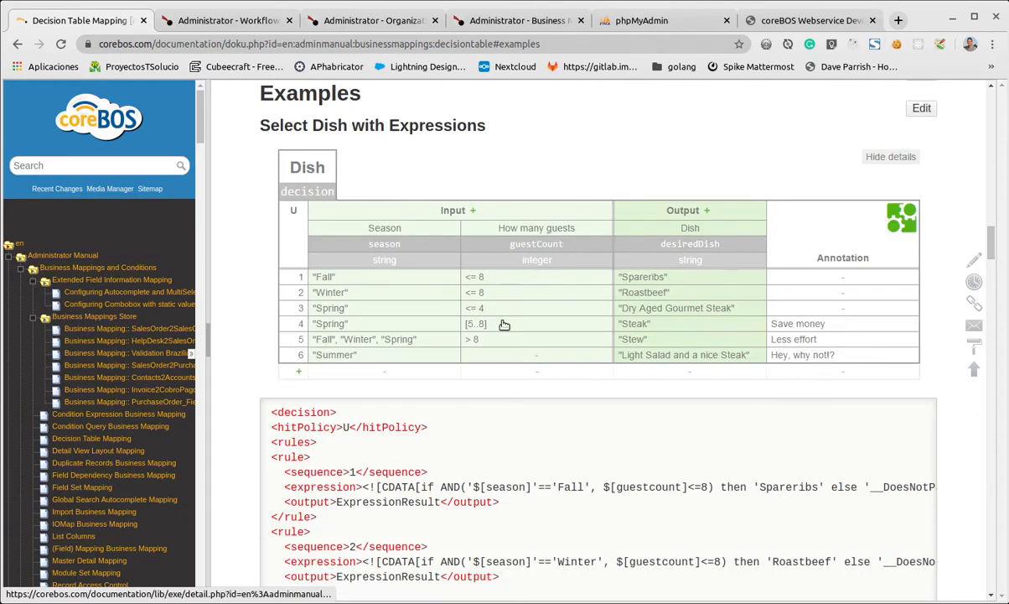
scroll(342, 322, down, 5)
scroll(344, 324, down, 1)
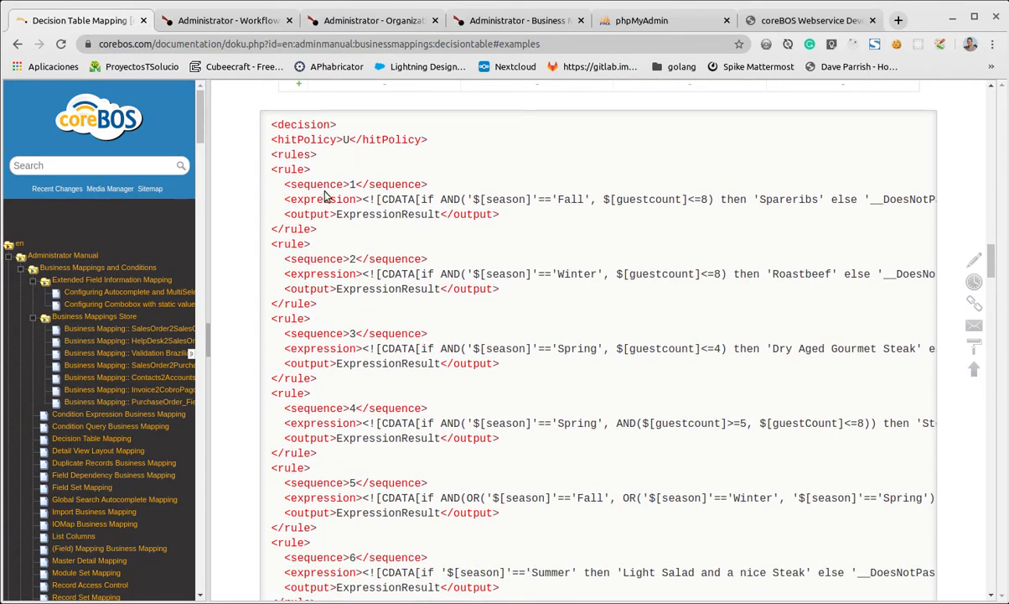
drag(481, 200, 529, 222)
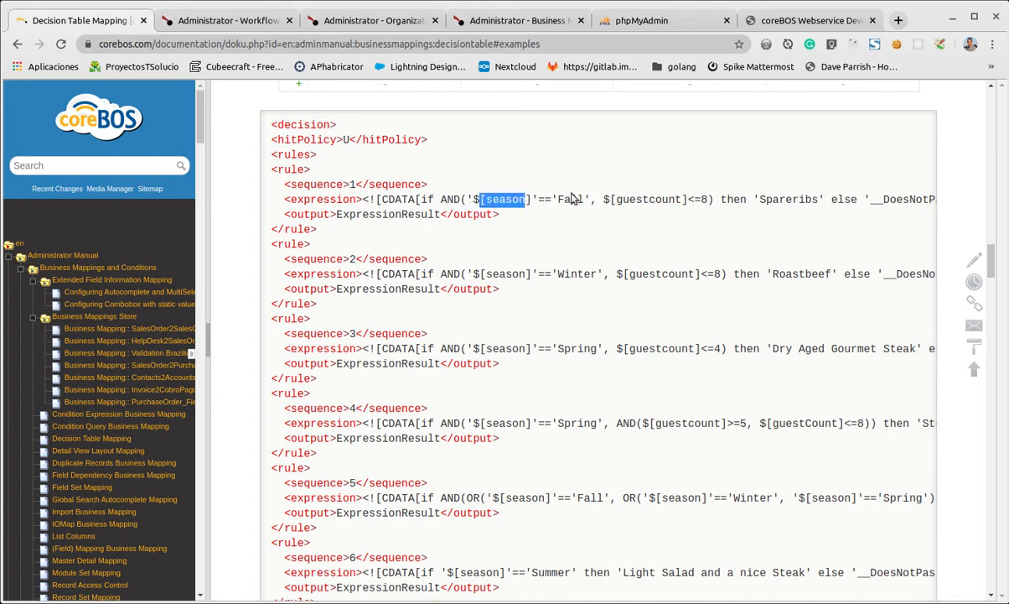
click(603, 200)
double_click(621, 200)
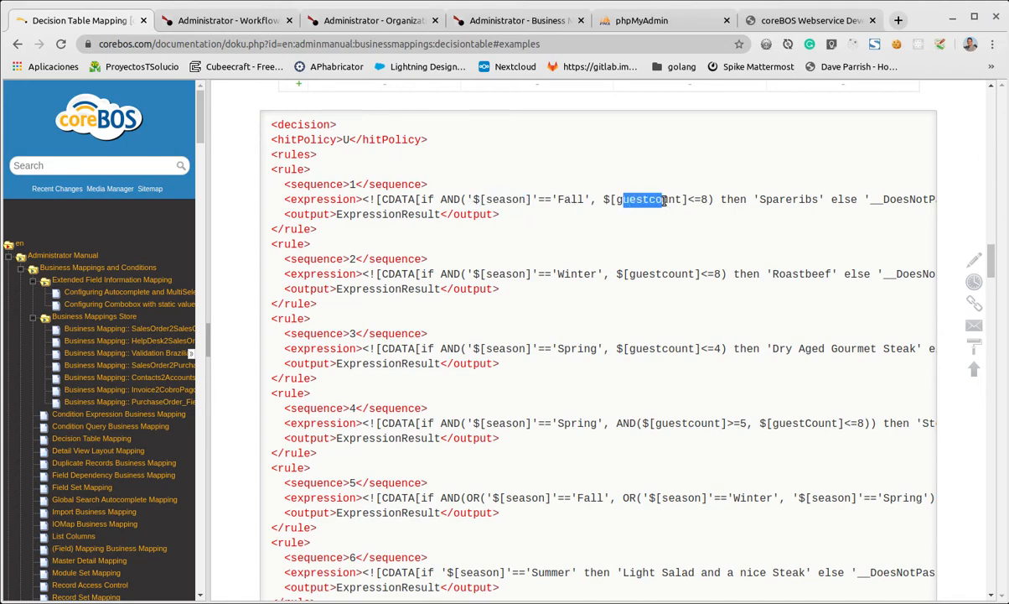
double_click(705, 199)
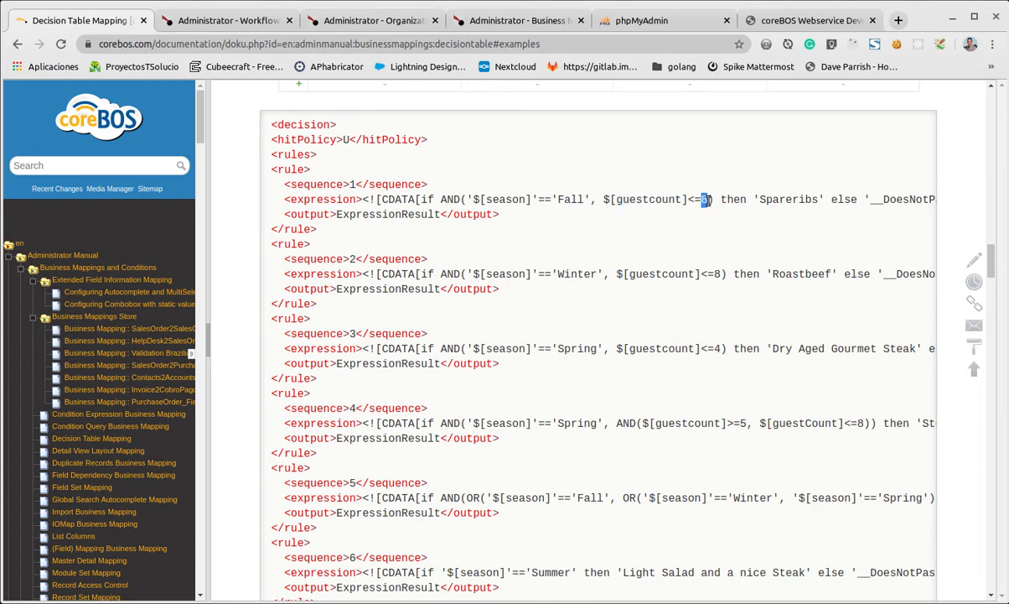
double_click(789, 200)
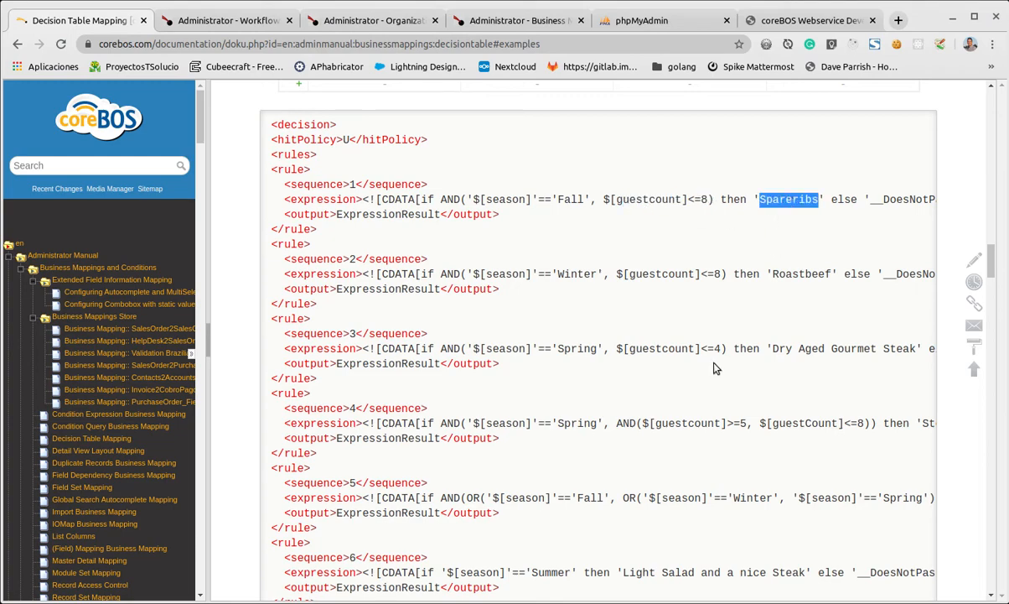
double_click(890, 201)
click(375, 275)
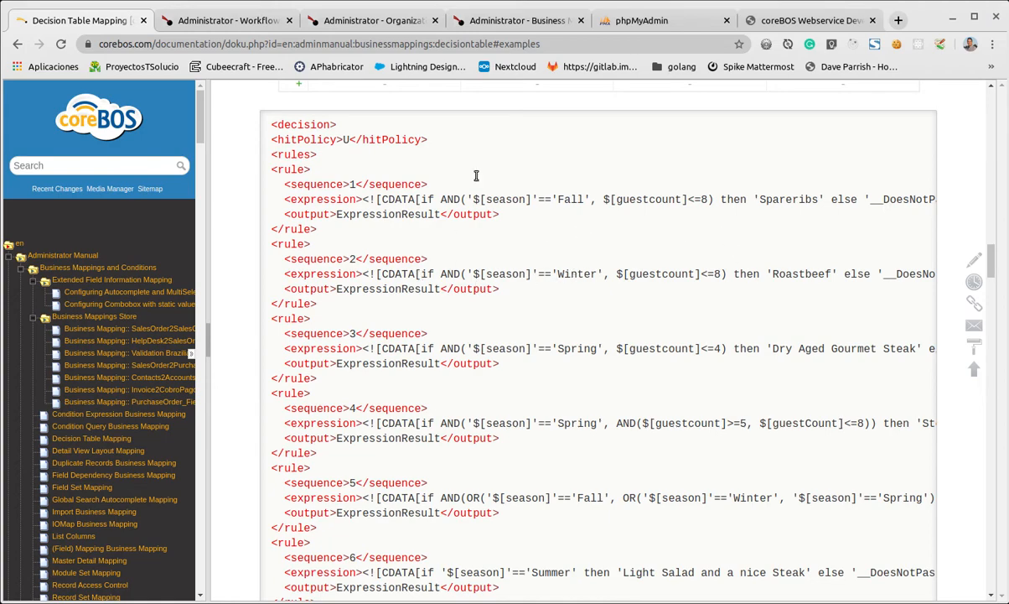
scroll(436, 526, down, 3)
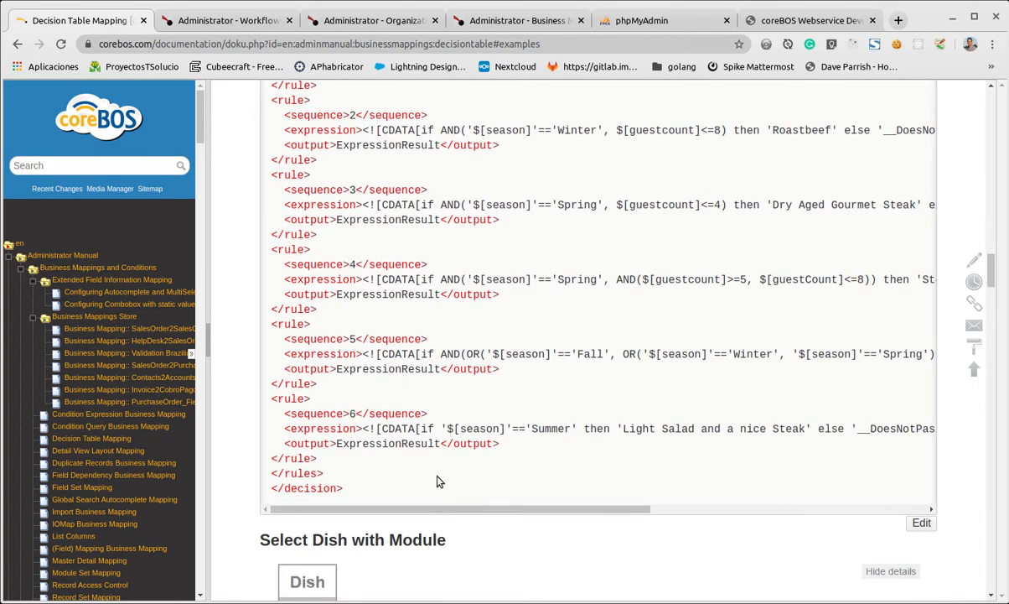
scroll(436, 479, up, 3)
scroll(498, 491, down, 2)
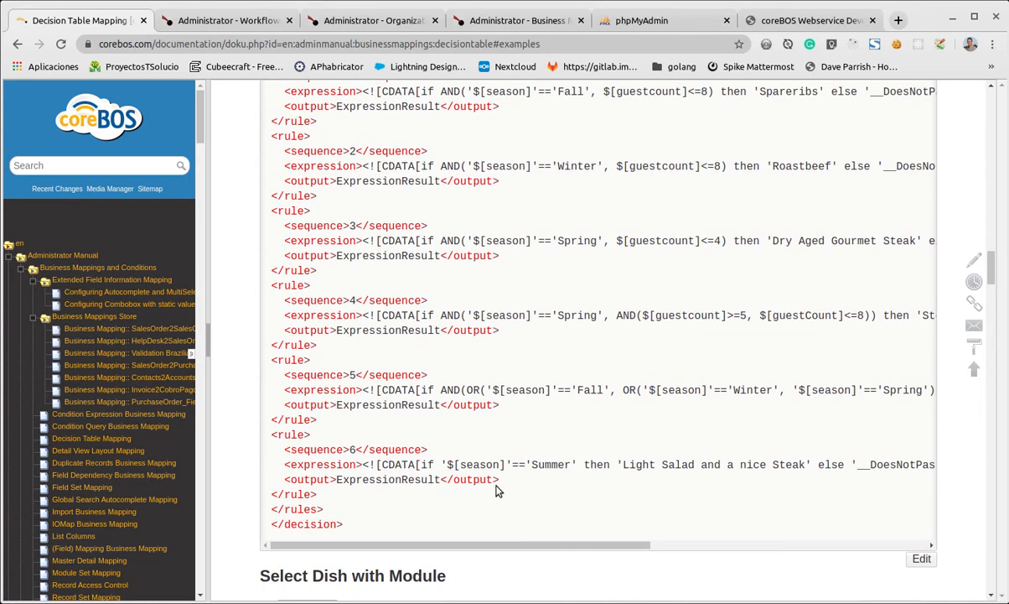
Copy the example's full decision XML into the SeasonGuest map's Content field and save the map.
drag(355, 524, 272, 371)
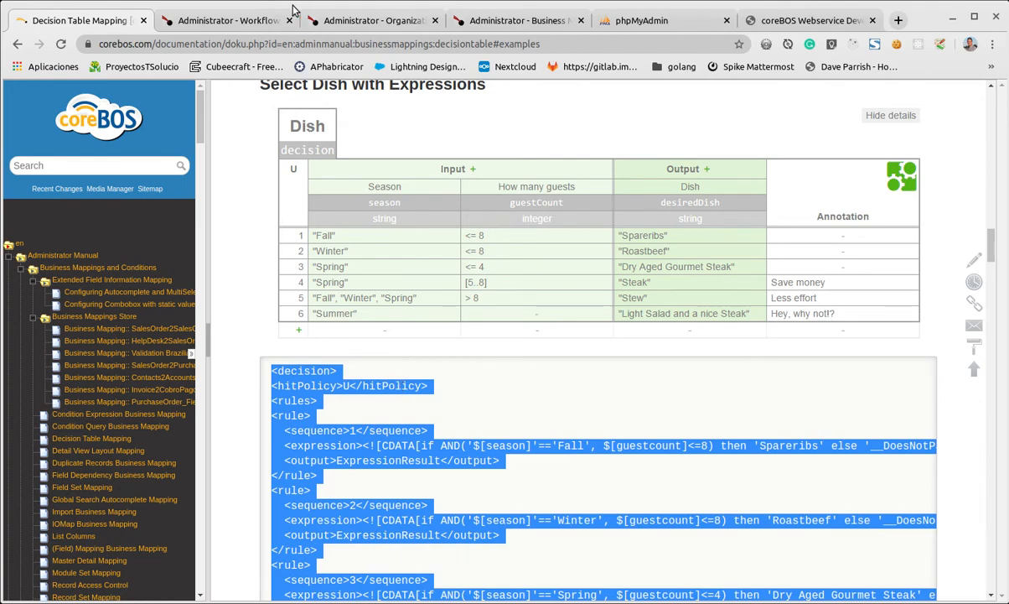
click(228, 20)
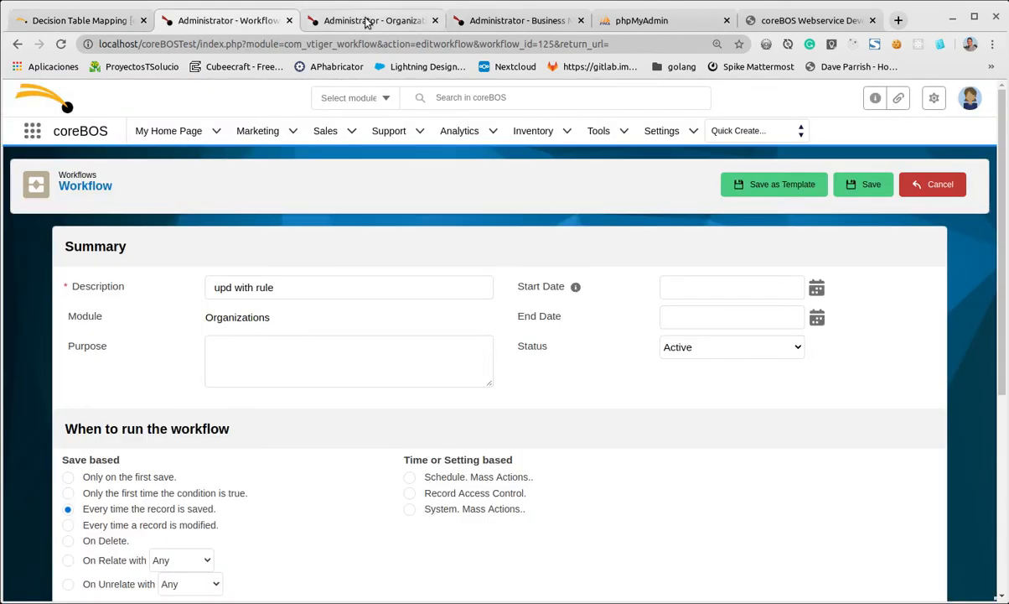
click(522, 23)
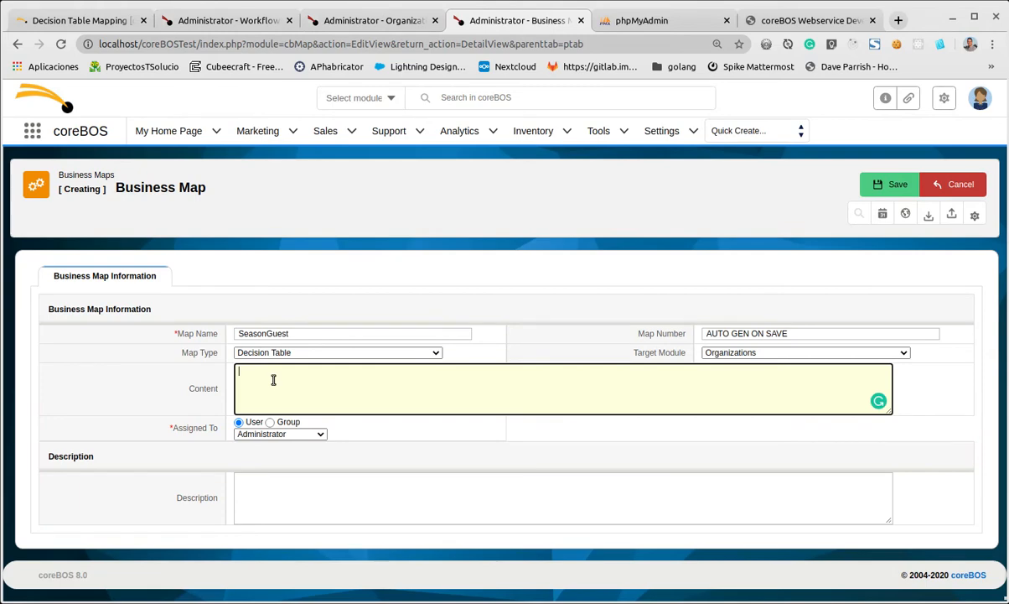
key(ctrl+v)
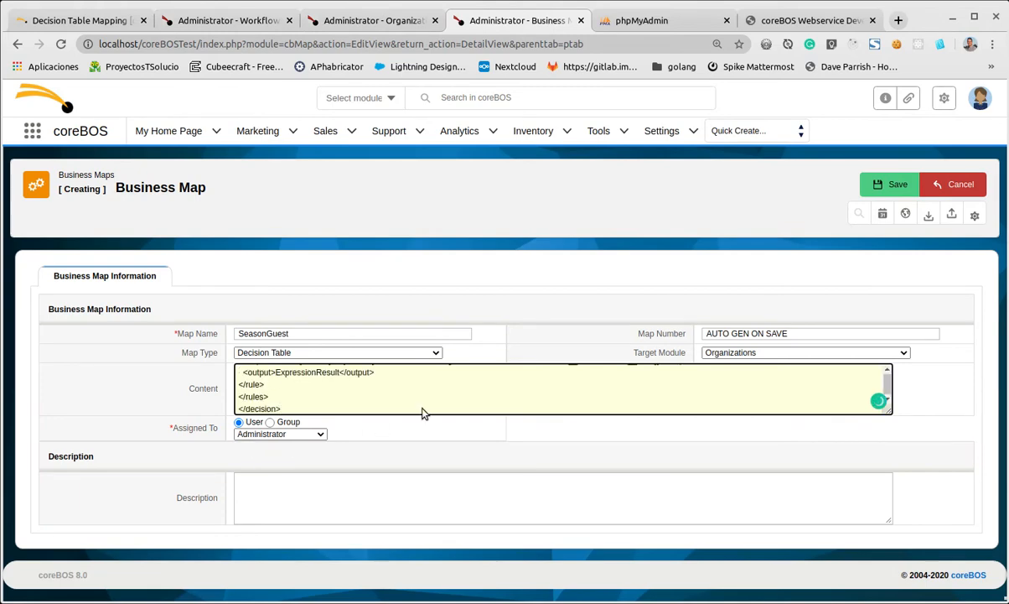
click(889, 186)
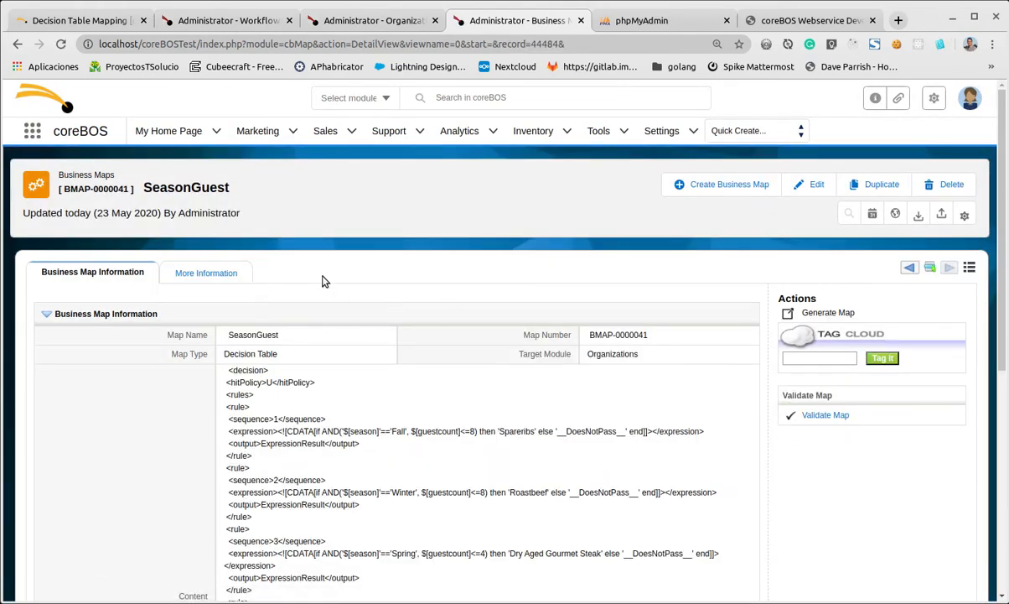
Review the saved SeasonGuest map's rules and copy its record ID 44484 from the page address.
scroll(318, 285, down, 3)
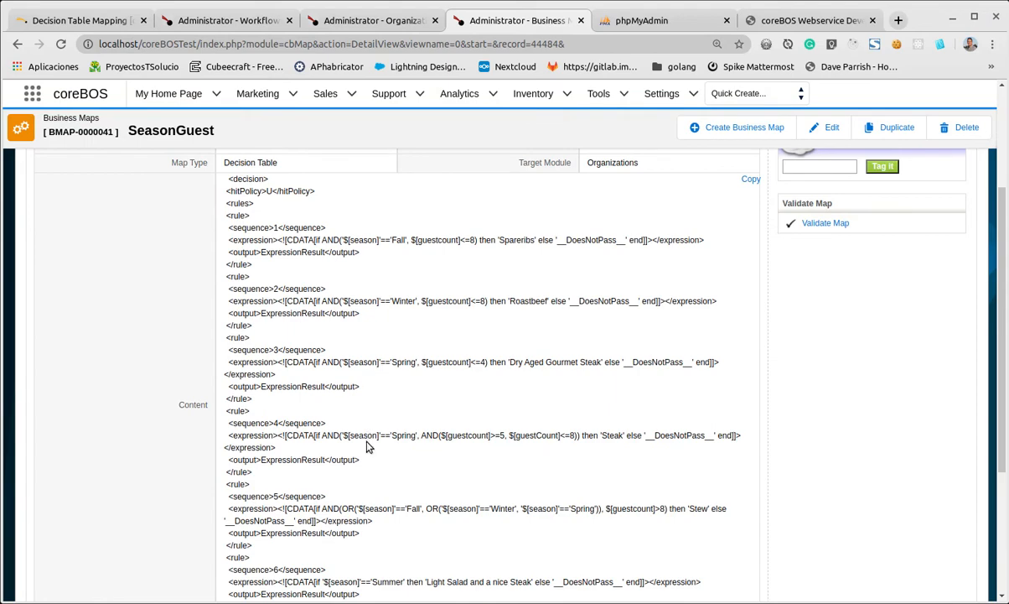
scroll(308, 212, down, 5)
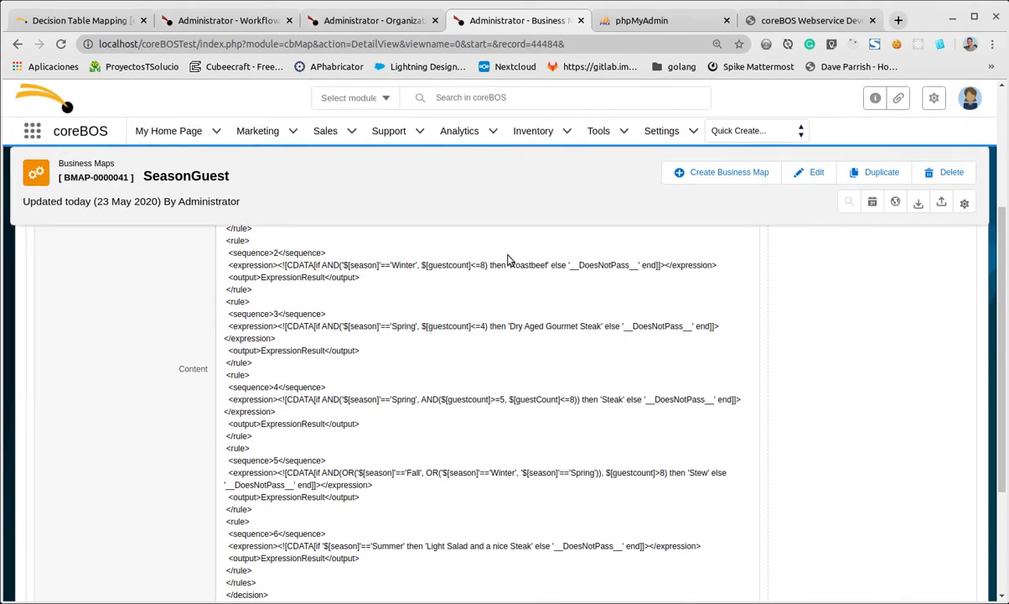
scroll(314, 344, down, 3)
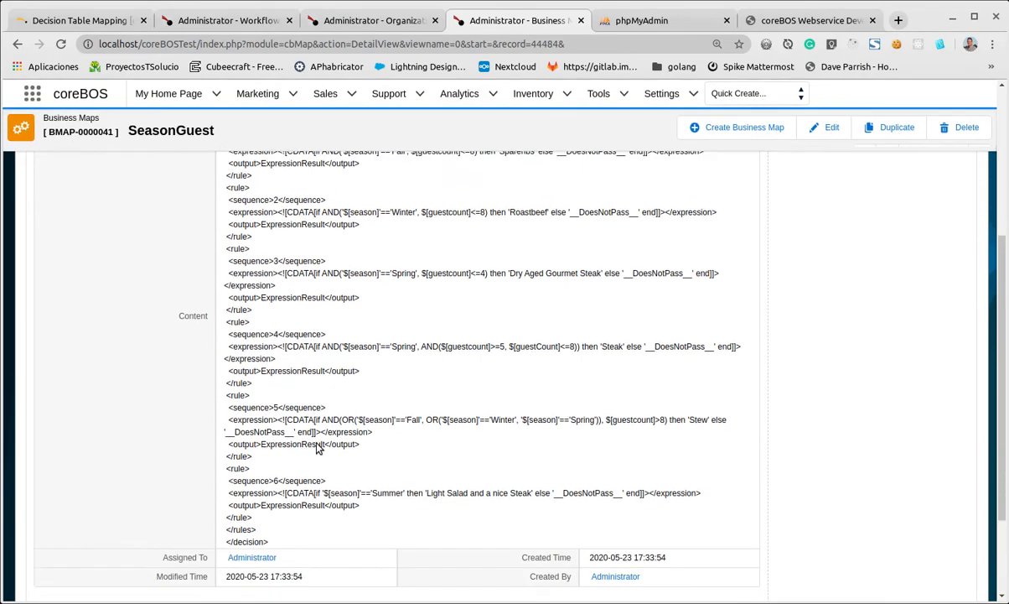
scroll(309, 477, up, 2)
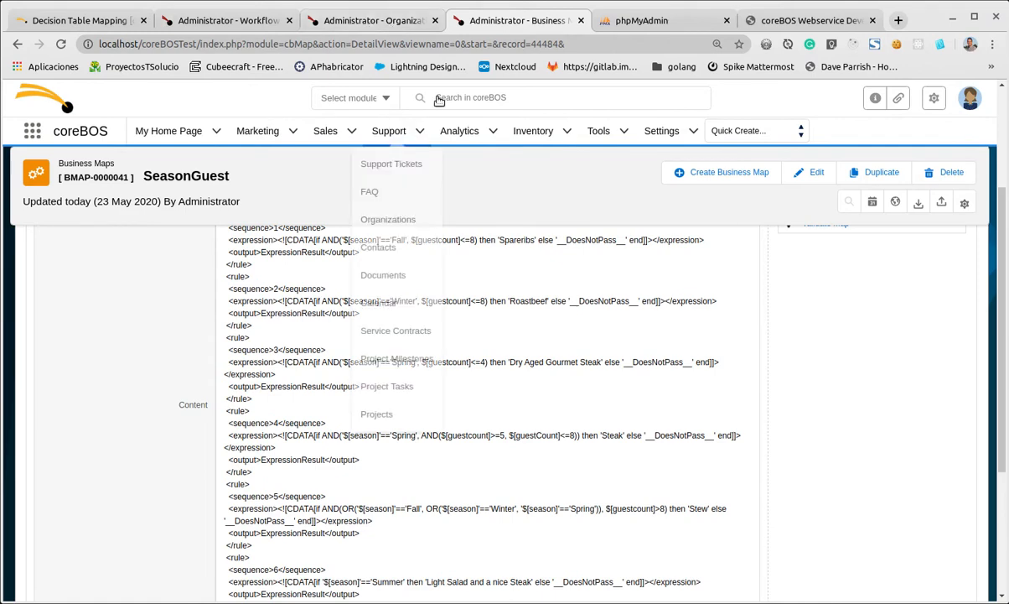
double_click(533, 44)
key(ctrl+c)
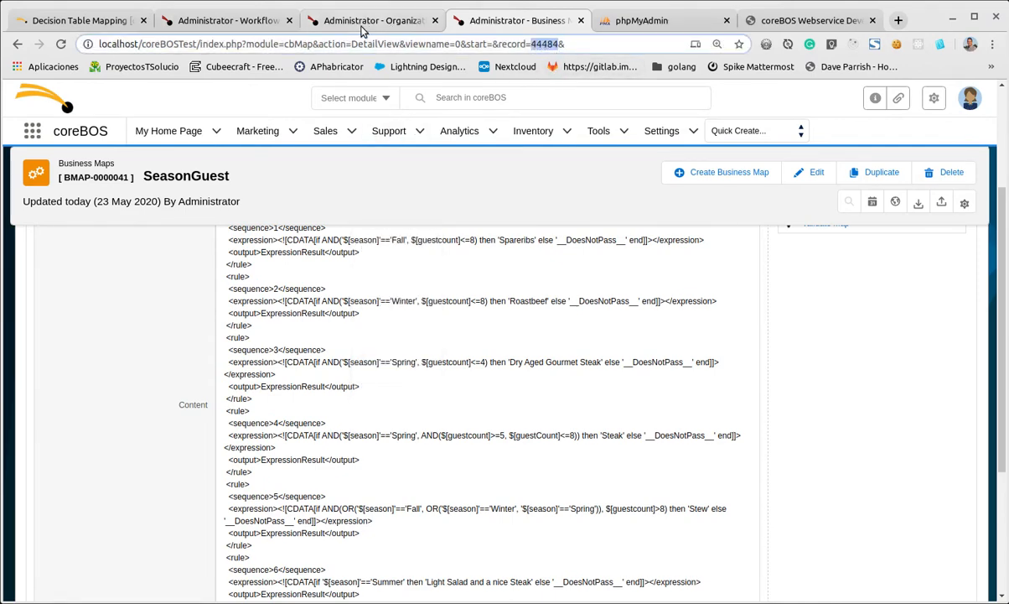
Edit the workflow's upd with rule task, set the Text field's expression to evaluateRule(44484), and save the expression and task.
click(339, 22)
click(251, 22)
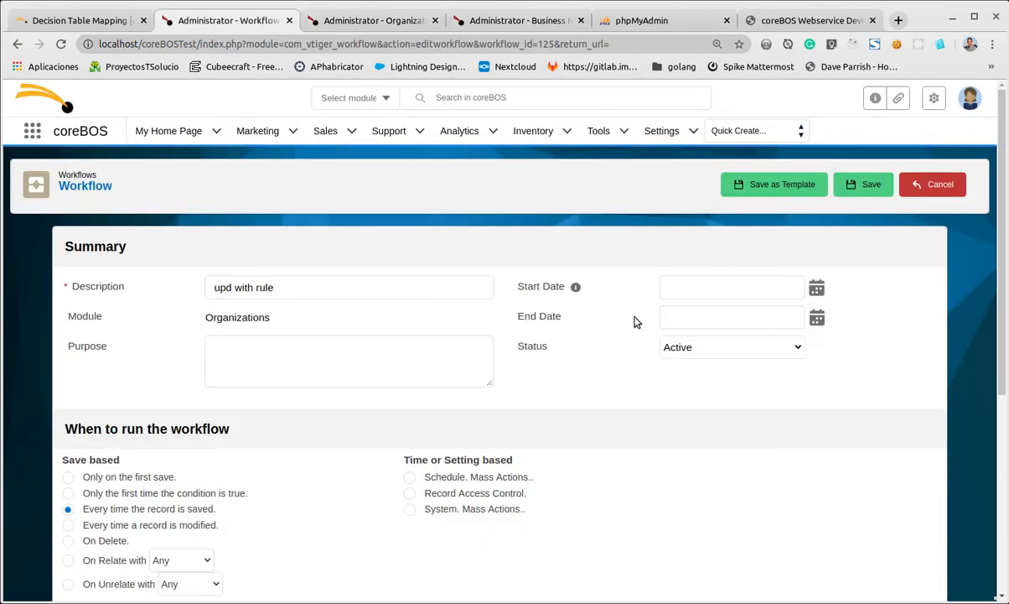
scroll(781, 495, down, 3)
click(845, 543)
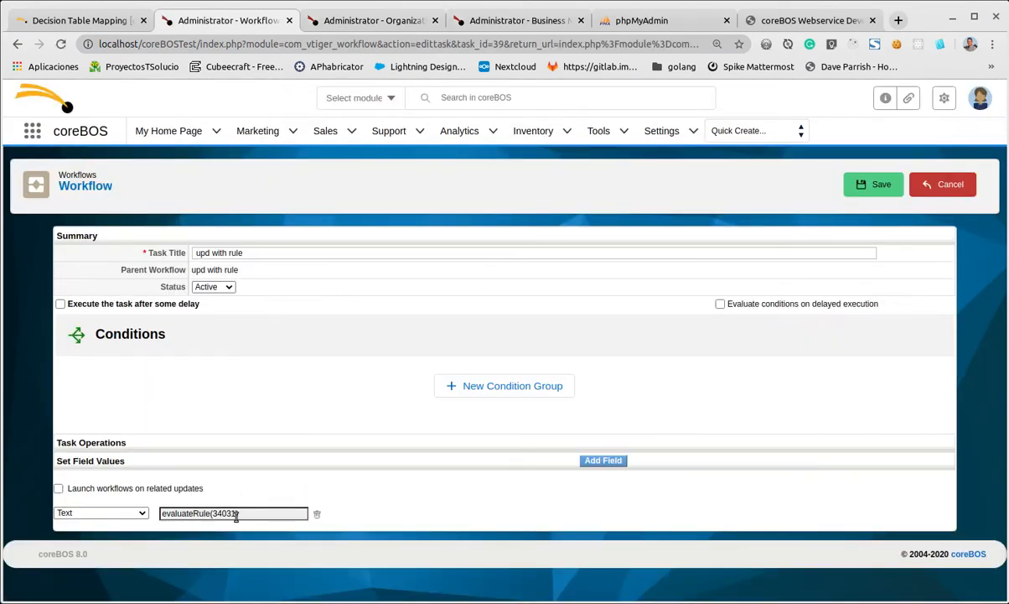
click(225, 513)
double_click(328, 430)
key(ctrl+v)
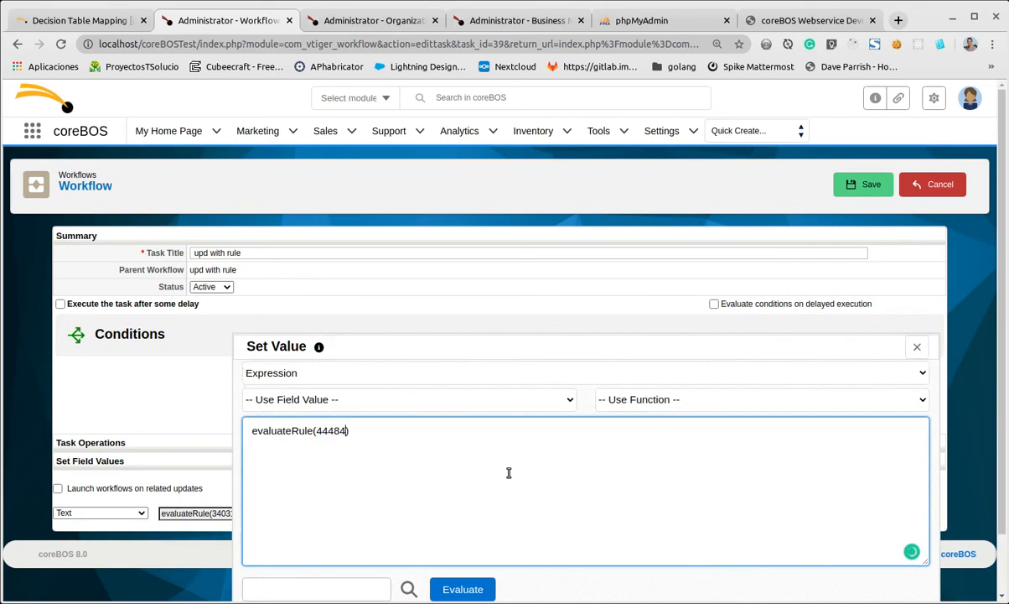
scroll(545, 478, down, 2)
click(550, 583)
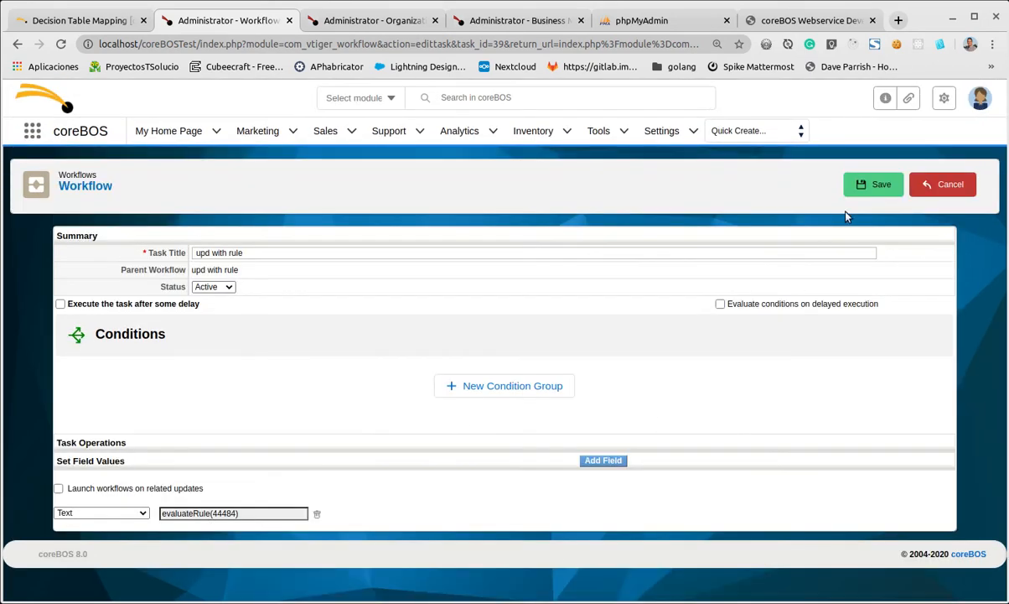
click(860, 186)
Resave the open organization record to run the workflow, and check the Text field in its Custom Information.
click(341, 20)
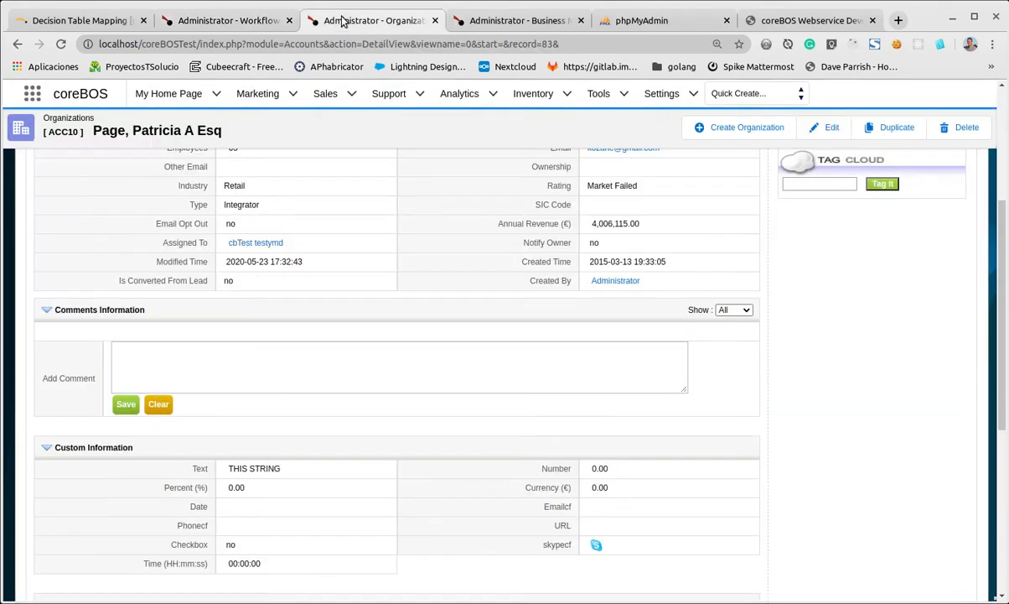
click(828, 128)
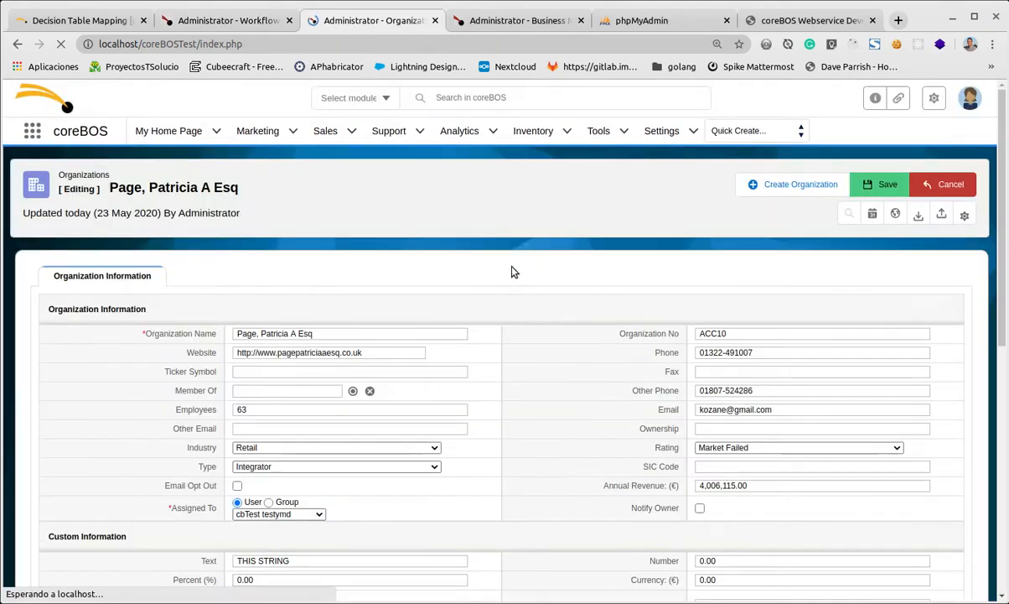
click(865, 192)
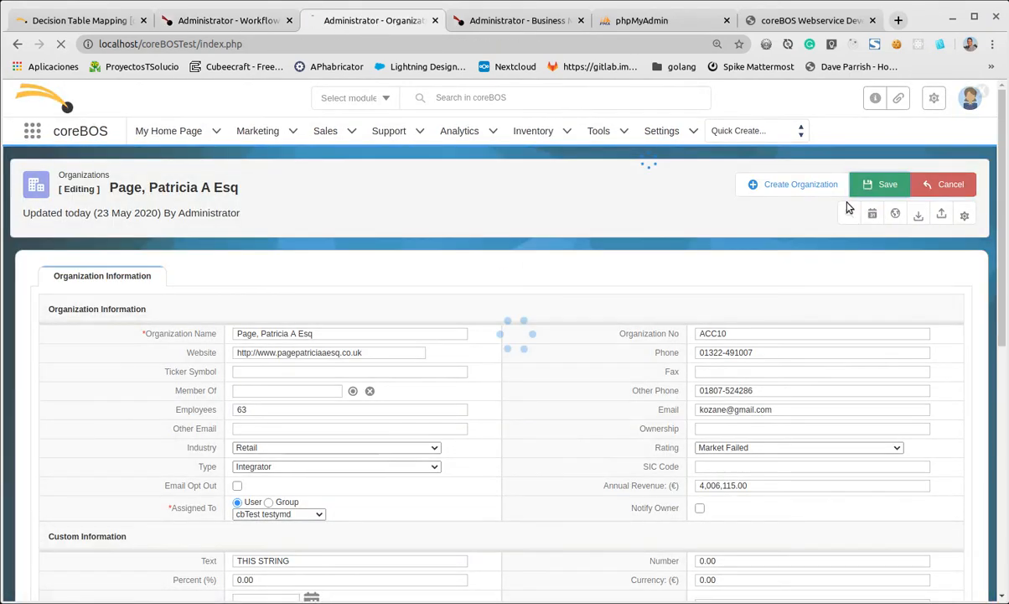
scroll(458, 291, down, 4)
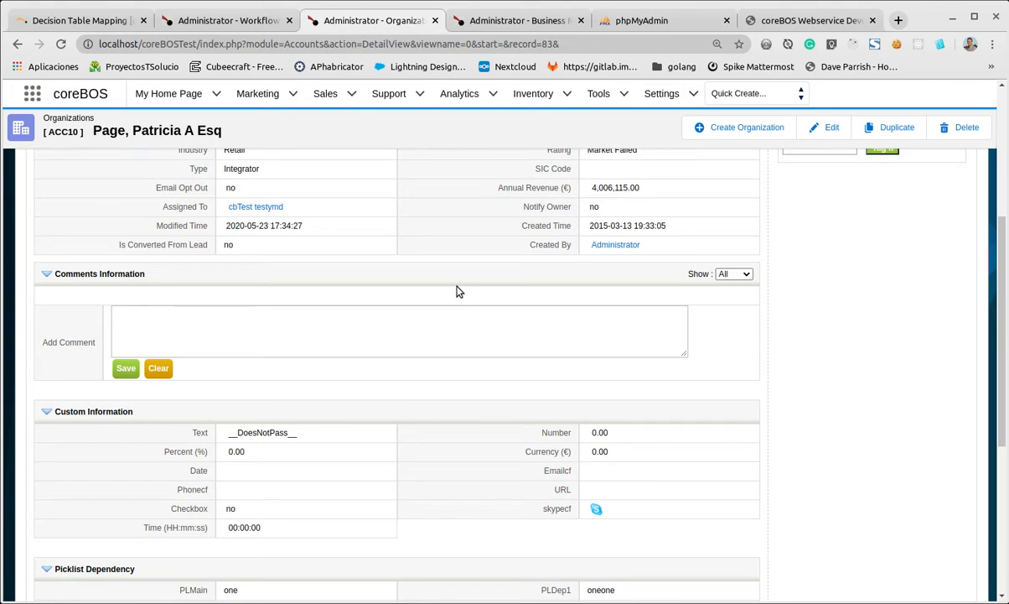
Compare the season and guestcount variables in the SeasonGuest map's rules with the fields available on the organization record.
click(236, 21)
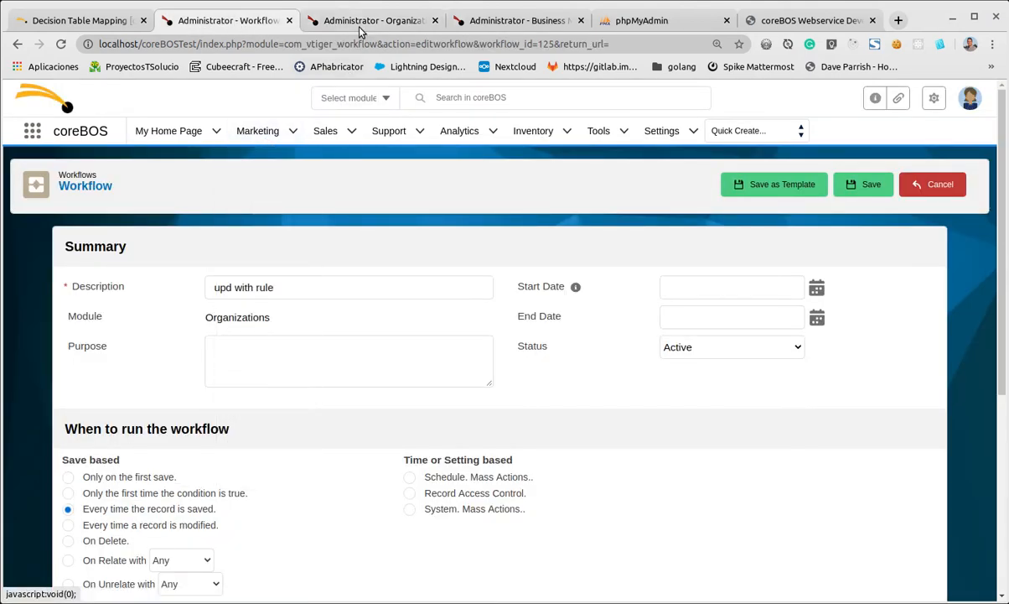
click(525, 24)
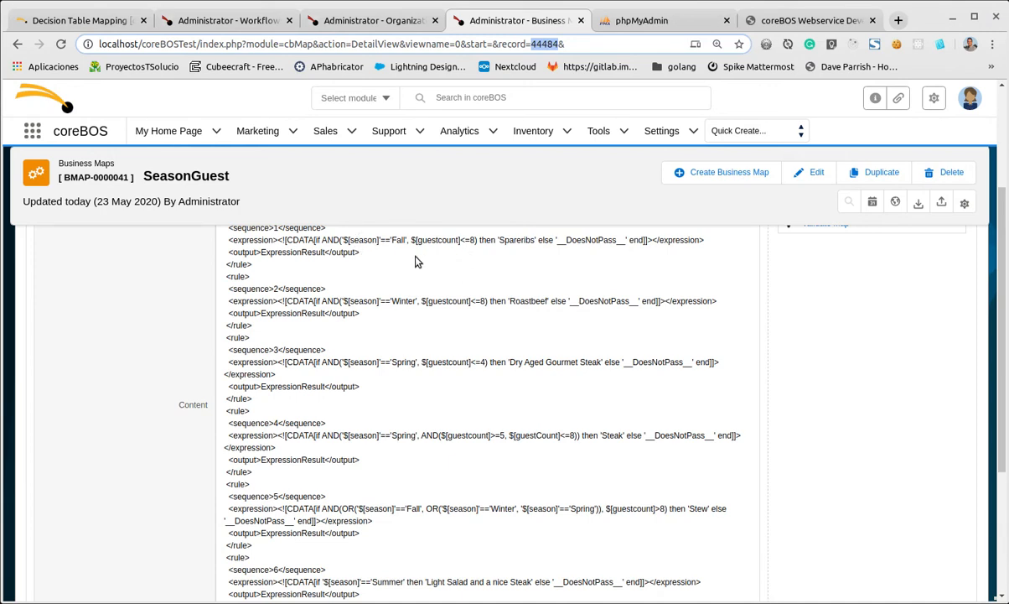
click(344, 21)
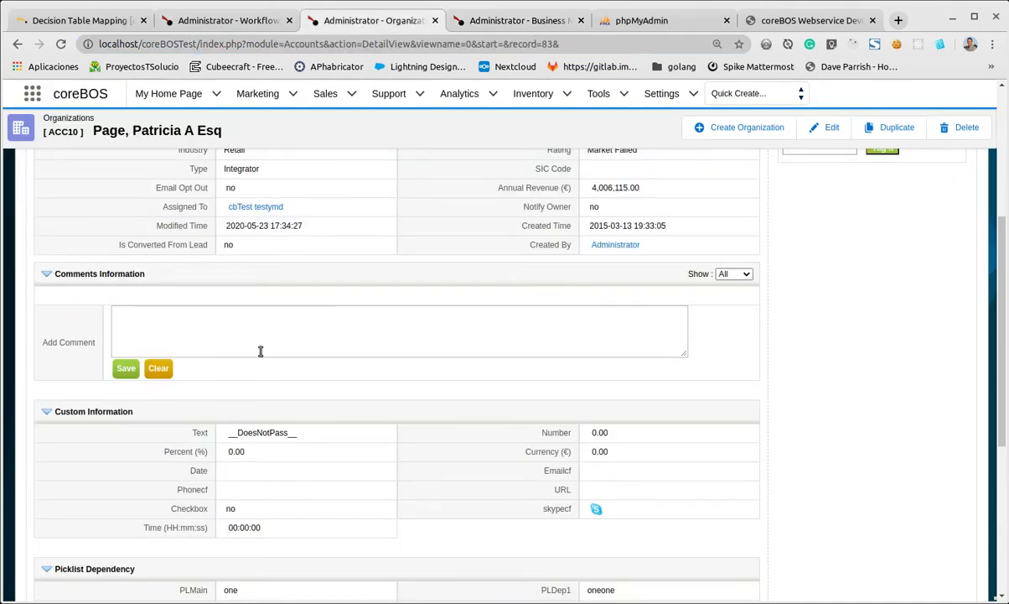
scroll(210, 255, up, 5)
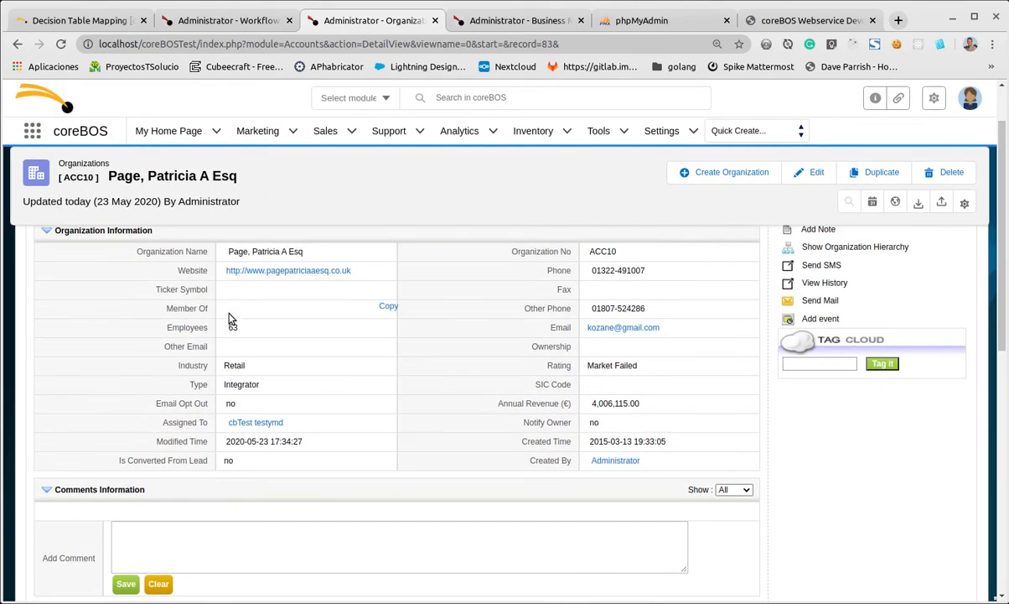
click(492, 23)
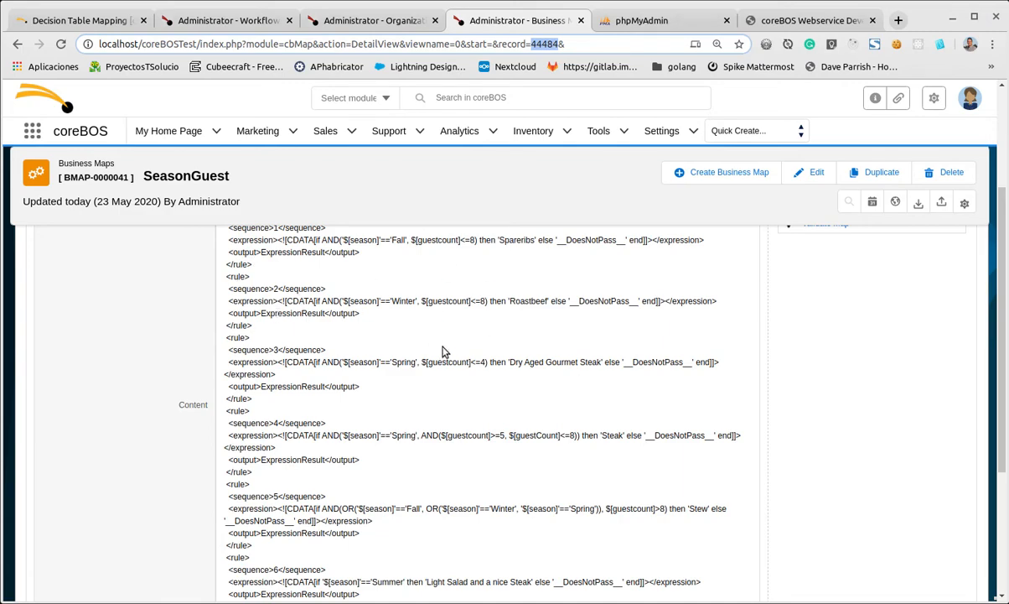
Create a new Execute Expression task in the upd with rule workflow.
click(224, 22)
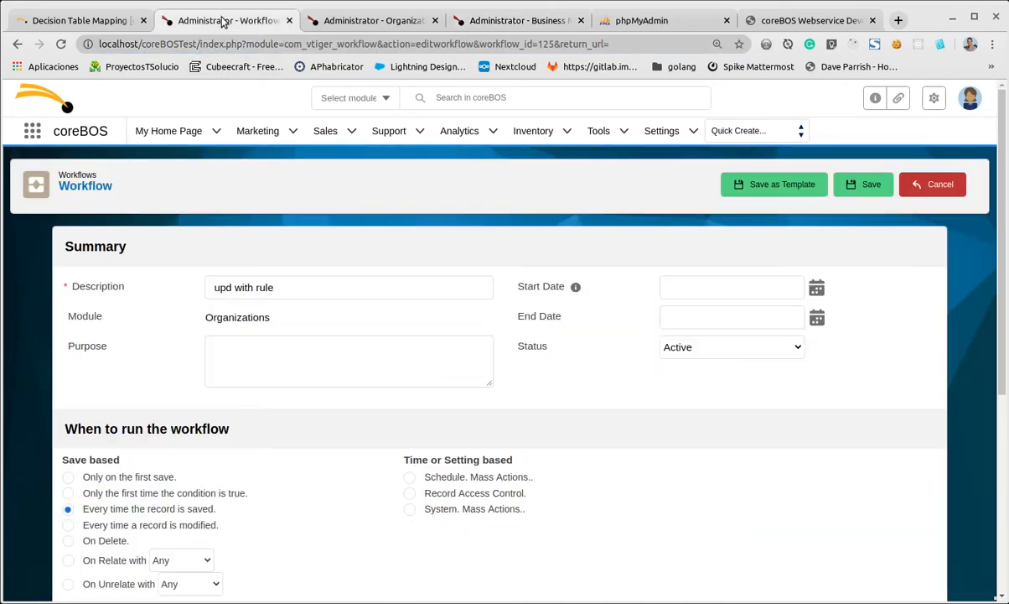
scroll(473, 408, down, 5)
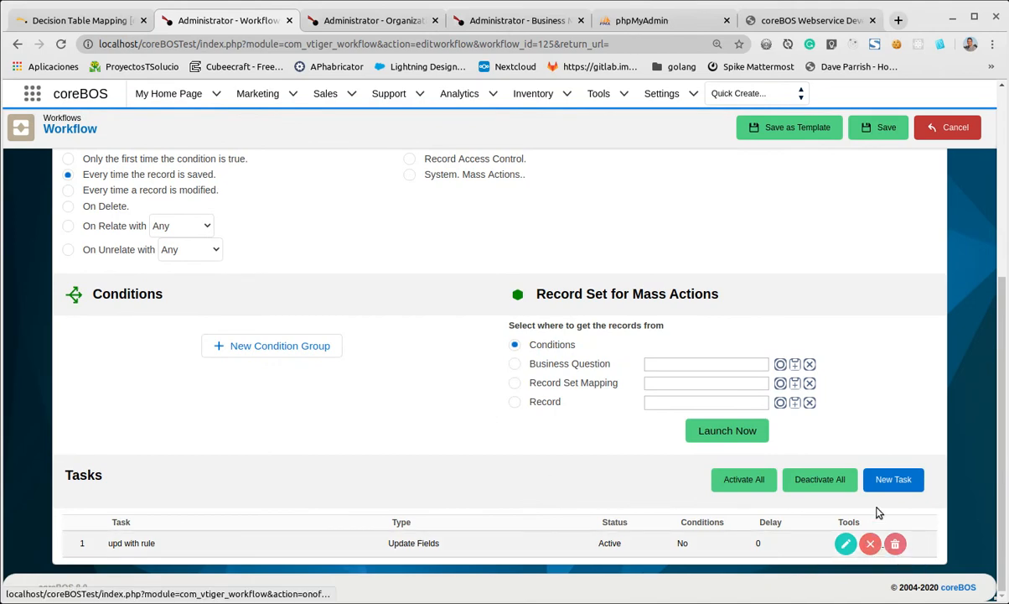
click(888, 484)
click(394, 350)
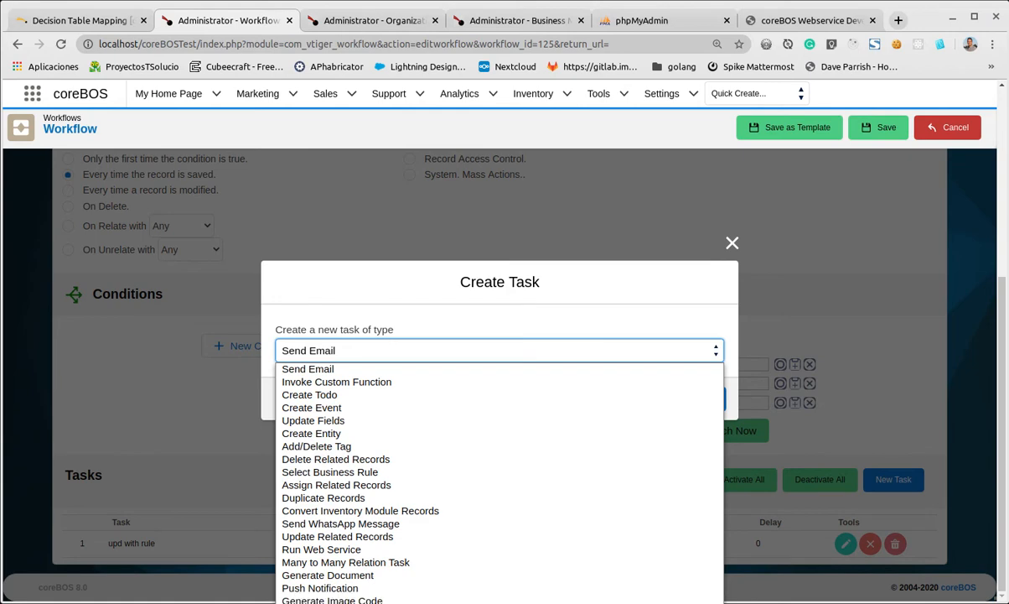
click(369, 603)
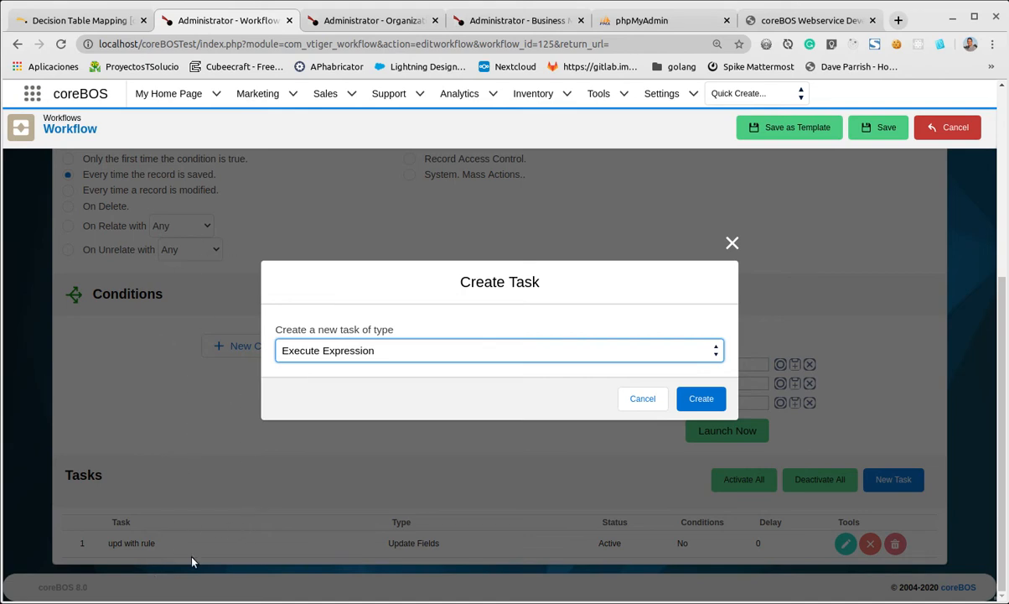
click(701, 399)
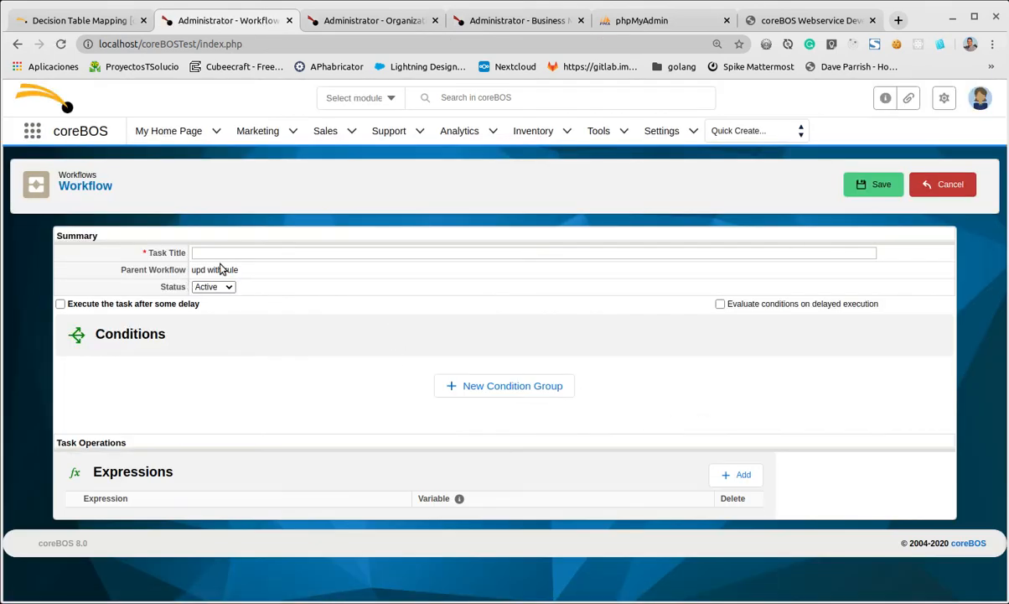
Title the new workflow task set context.
click(223, 252)
text(set Conte)
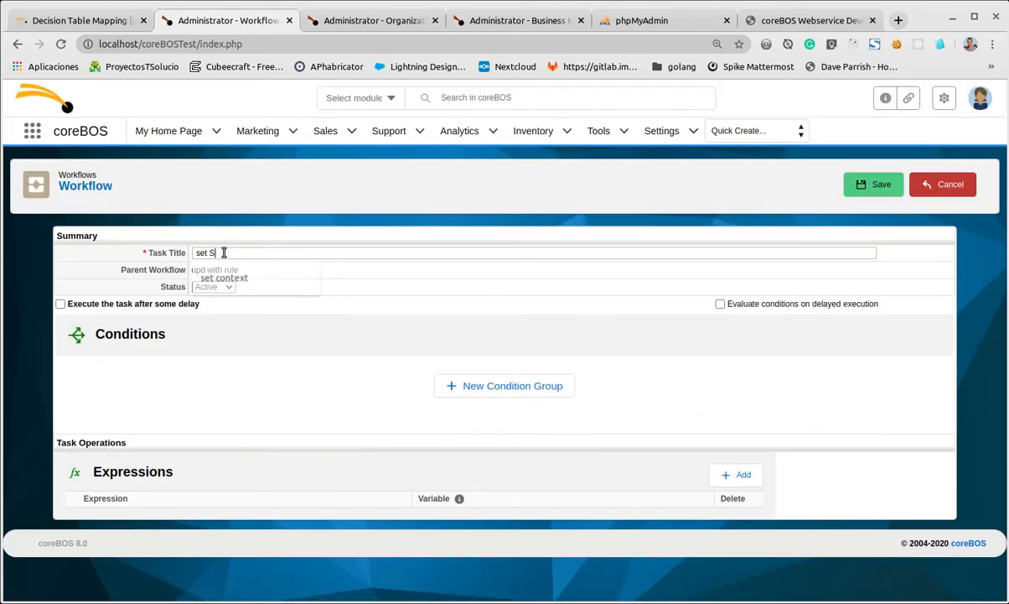
text(xt)
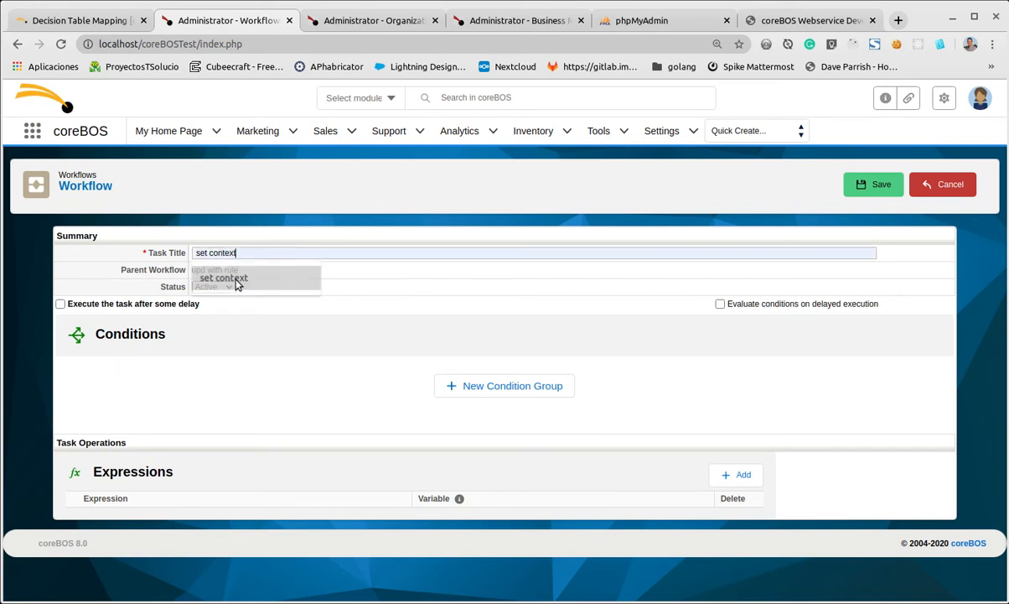
click(235, 278)
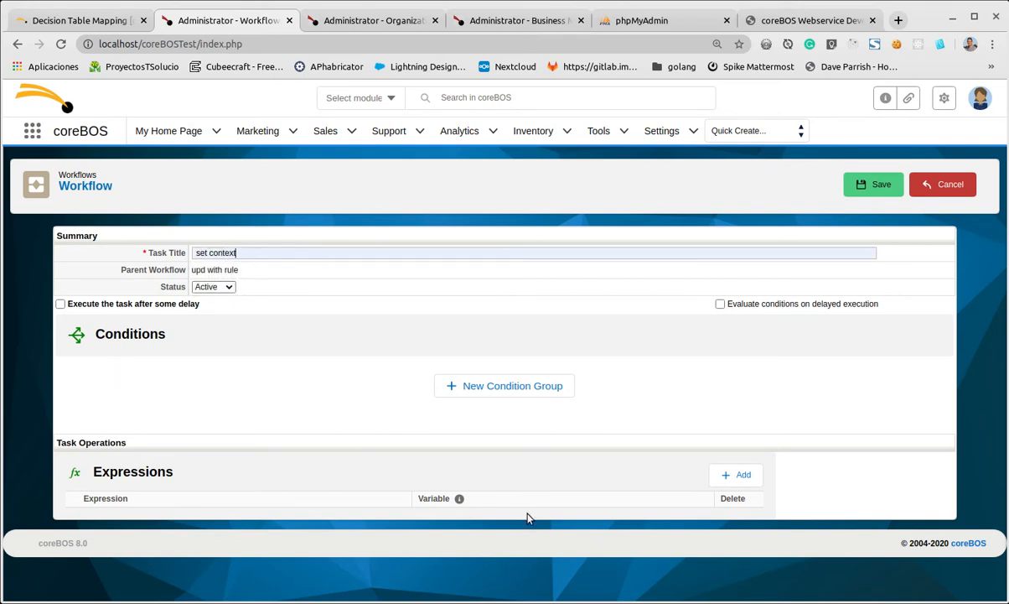
Add an expression row to the set context task, set its value type to Expression, and insert the setToContext function.
click(738, 475)
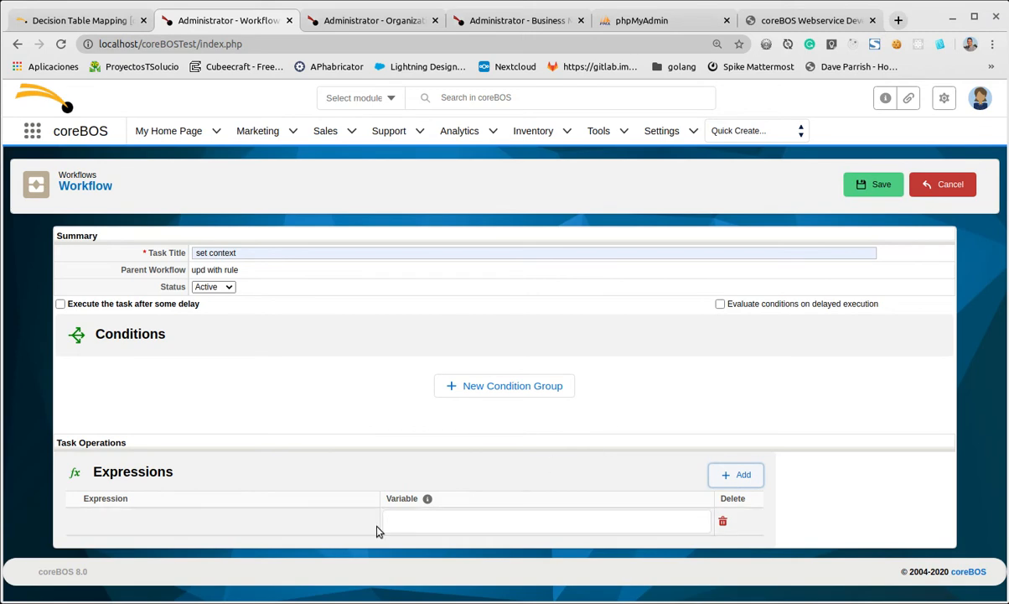
click(242, 527)
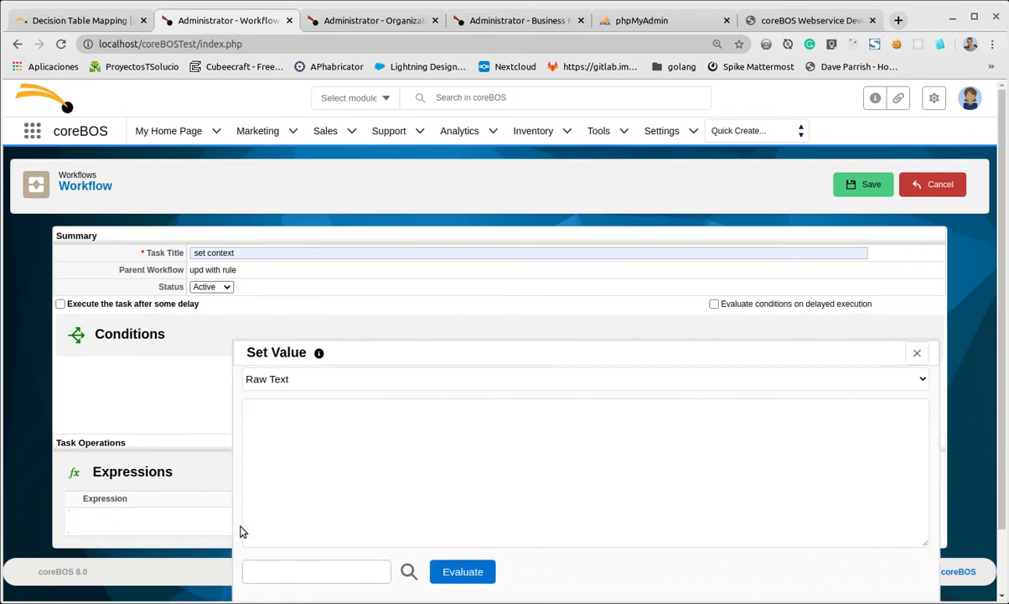
click(395, 378)
click(361, 420)
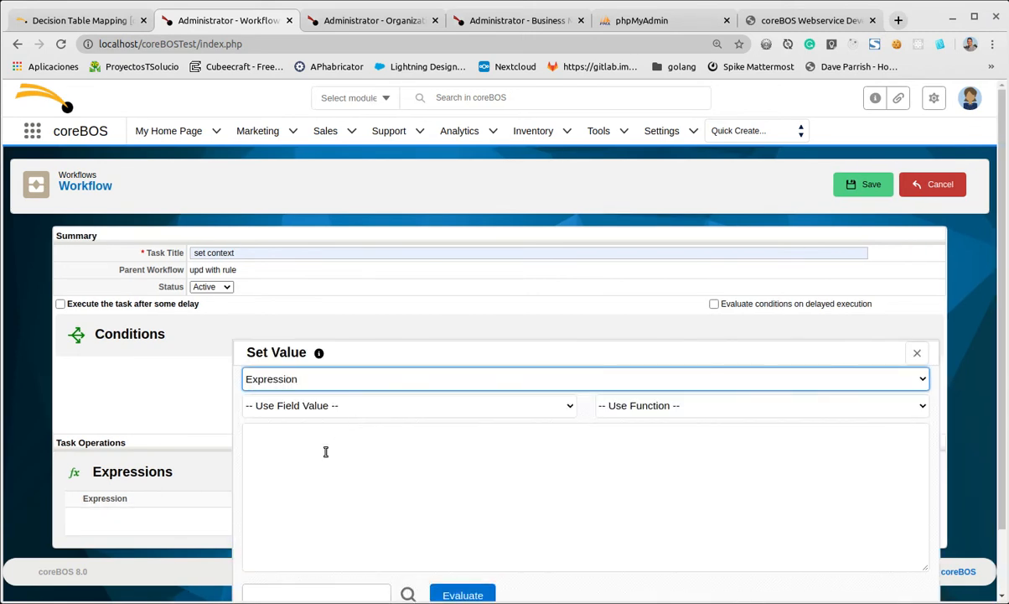
click(503, 441)
click(654, 406)
scroll(651, 460, down, 8)
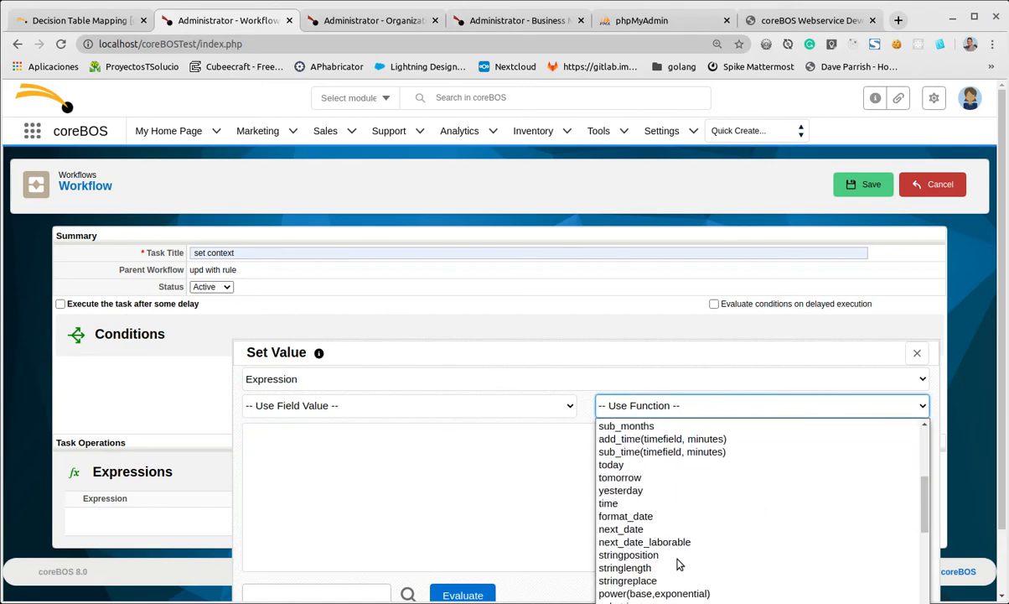
click(503, 359)
drag(521, 358, 471, 178)
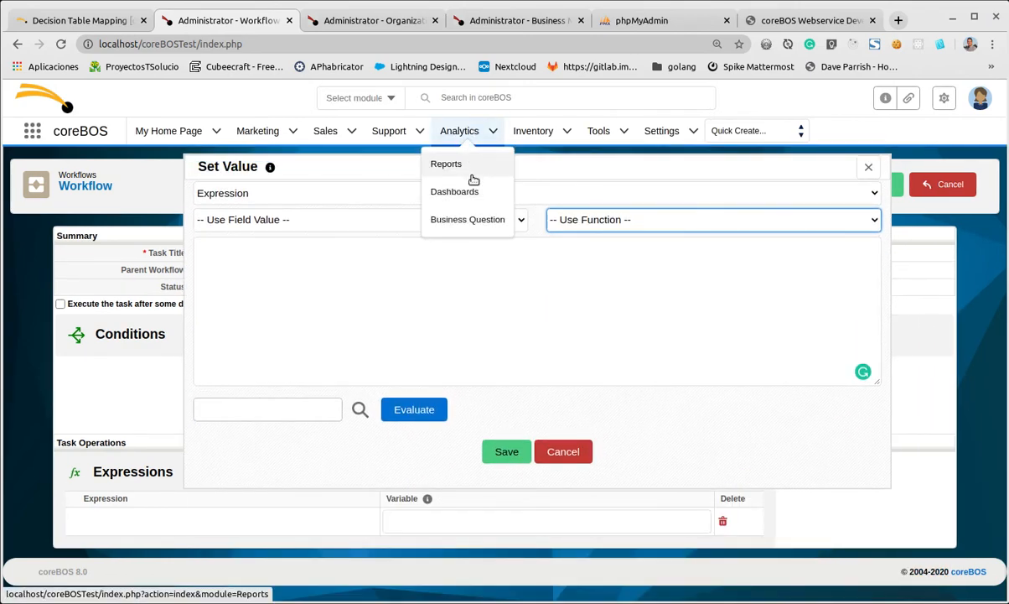
click(647, 221)
scroll(671, 384, down, 15)
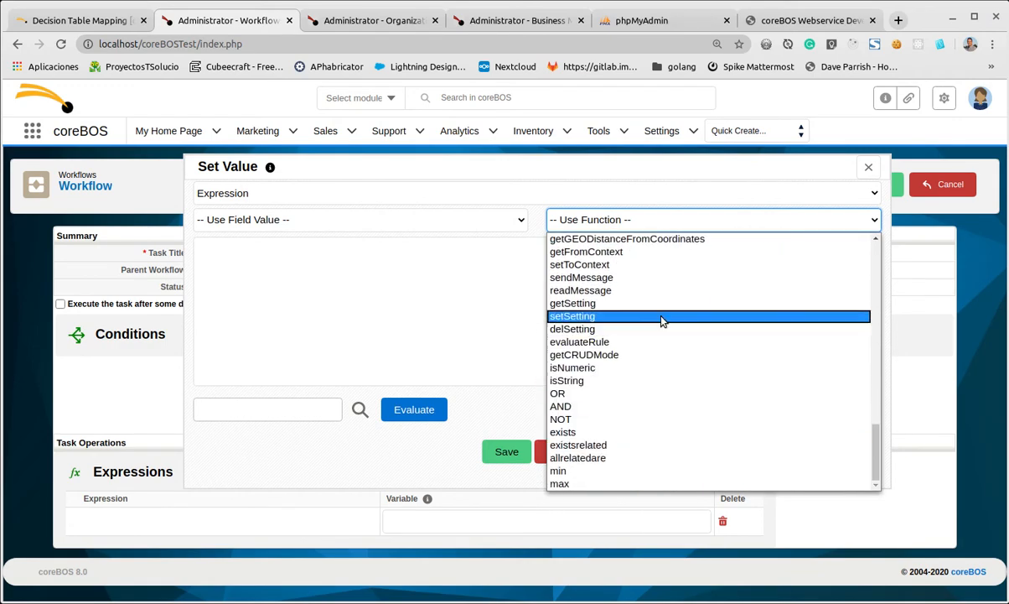
click(645, 266)
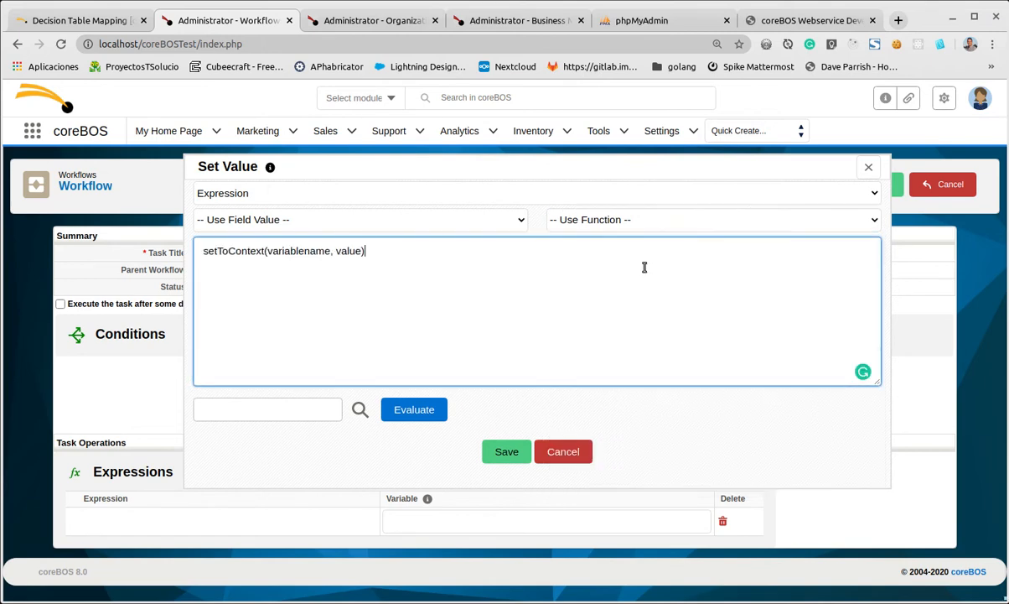
Replace the setToContext variable name placeholder with 'season' and clear the value placeholder down to empty quotes.
double_click(300, 251)
text('seea)
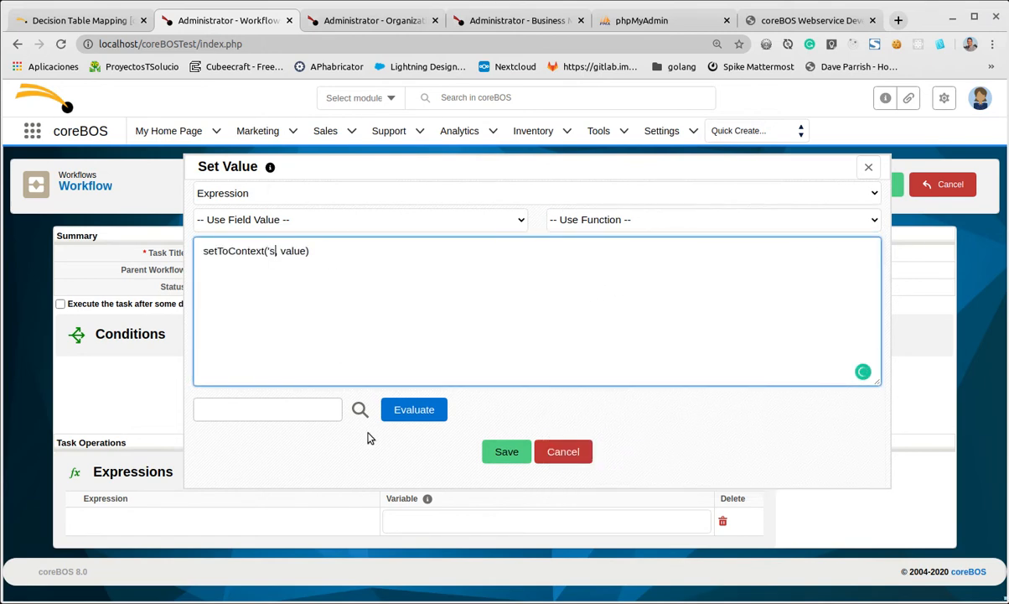
key(BackSpace)
key(BackSpace)
key(BackSpace)
text(eason')
key(Right)
key(Right)
key(ctrl+shift+Right)
key(BackSpace)
Copy Spring from the third rule of the documentation example and insert it as the value in the setToContext expression.
click(104, 24)
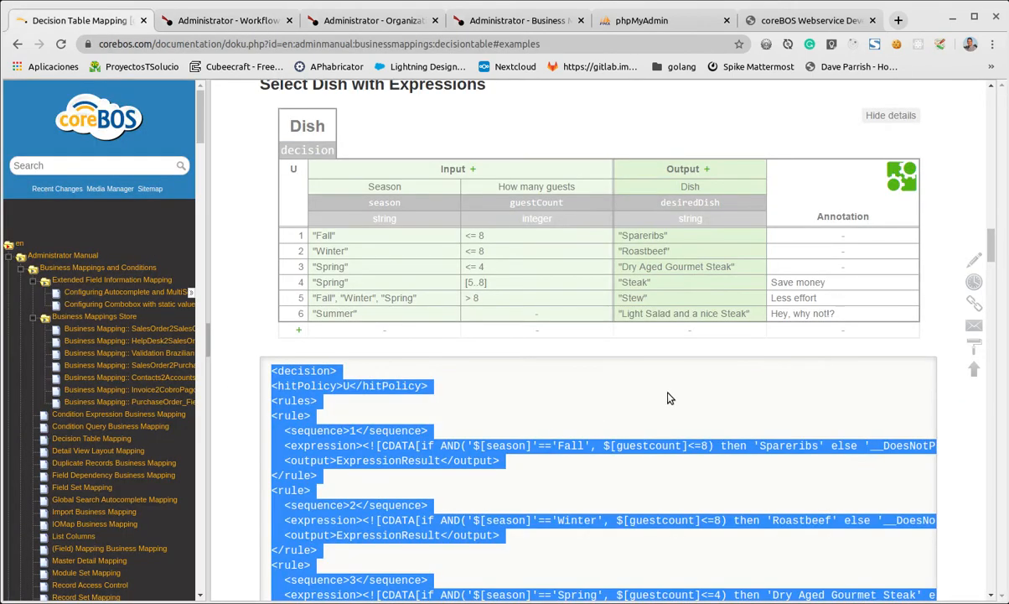
click(564, 400)
scroll(554, 396, down, 3)
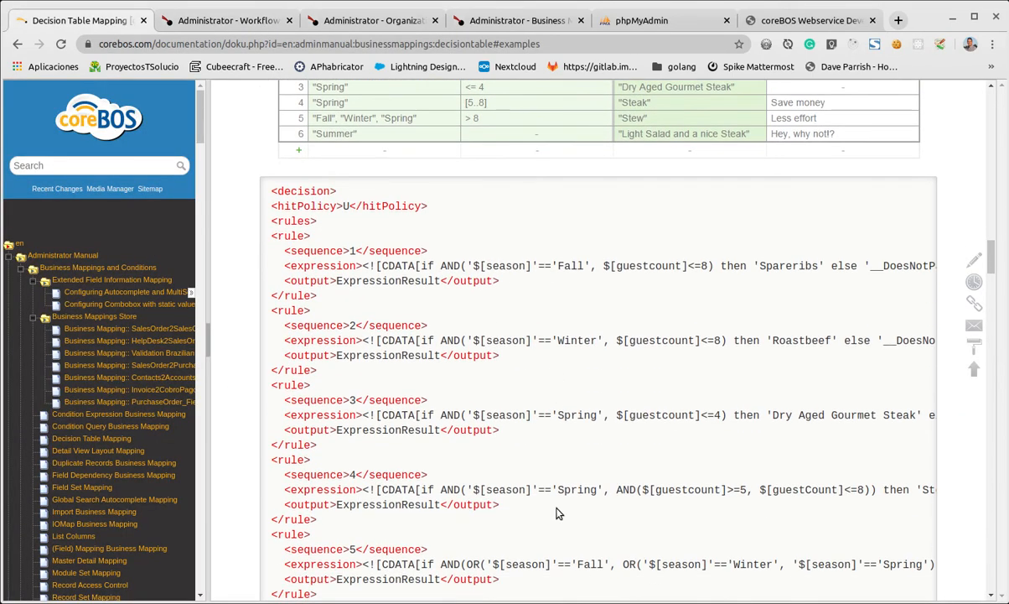
double_click(575, 416)
key(ctrl+c)
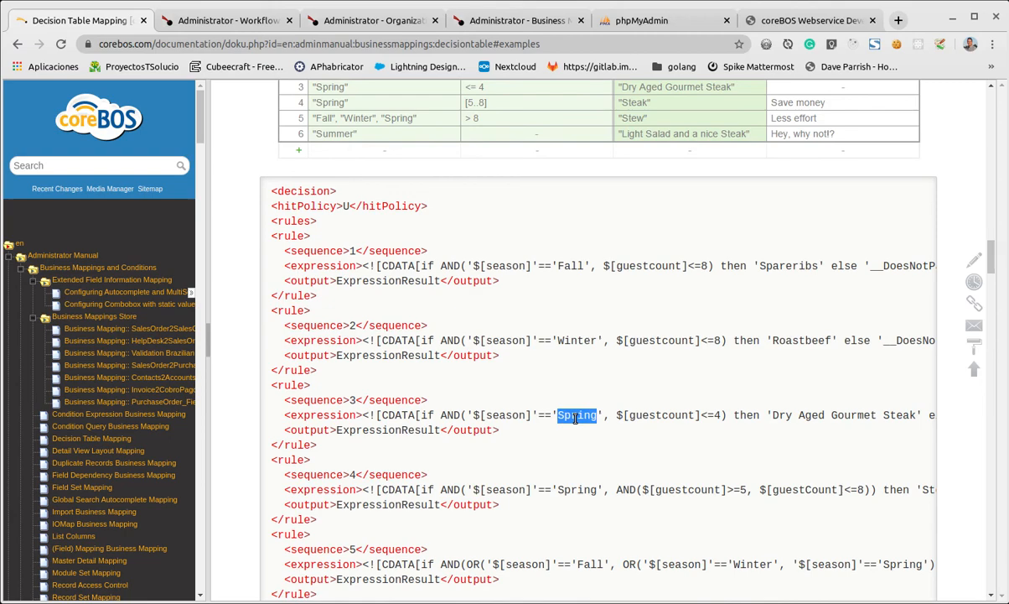
click(226, 20)
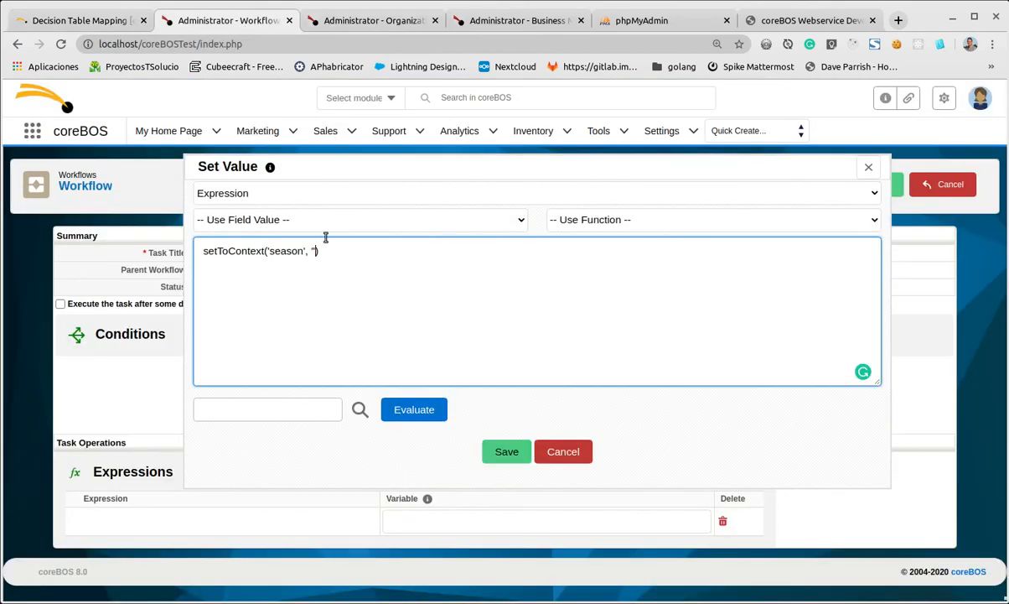
key(ctrl+v)
Save the setToContext('season', 'Spring') expression and set its variable to season.
click(507, 451)
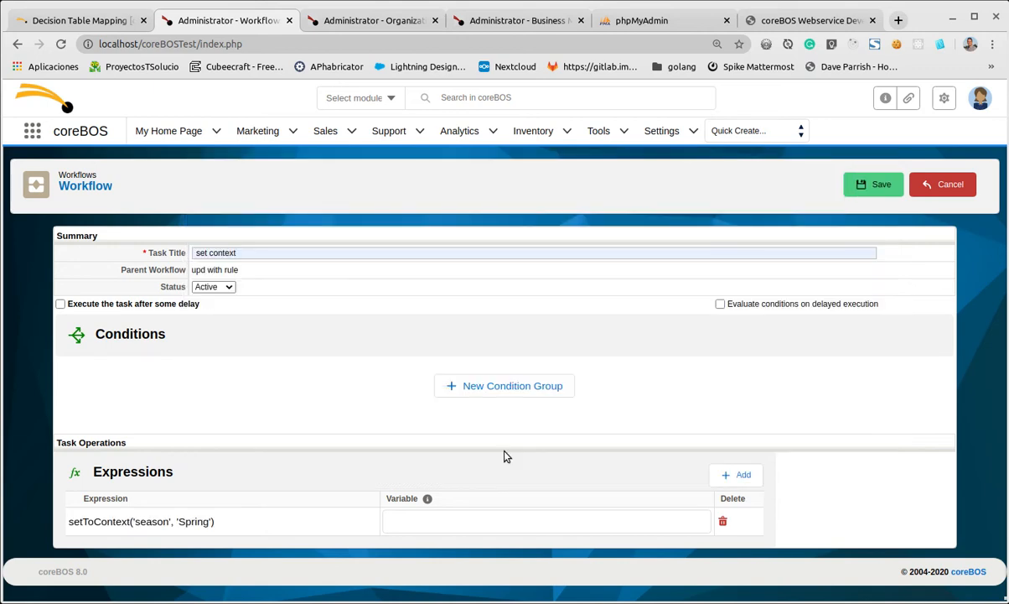
click(426, 521)
text(season)
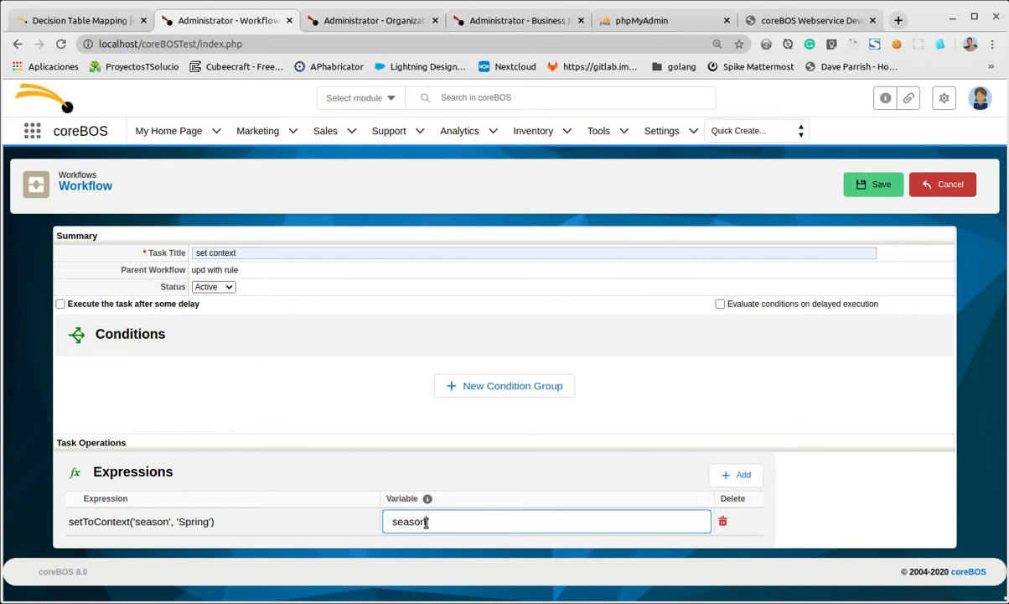
Add a second expression row to the set context task, set its value type to Expression, and insert the setToContext function.
click(738, 476)
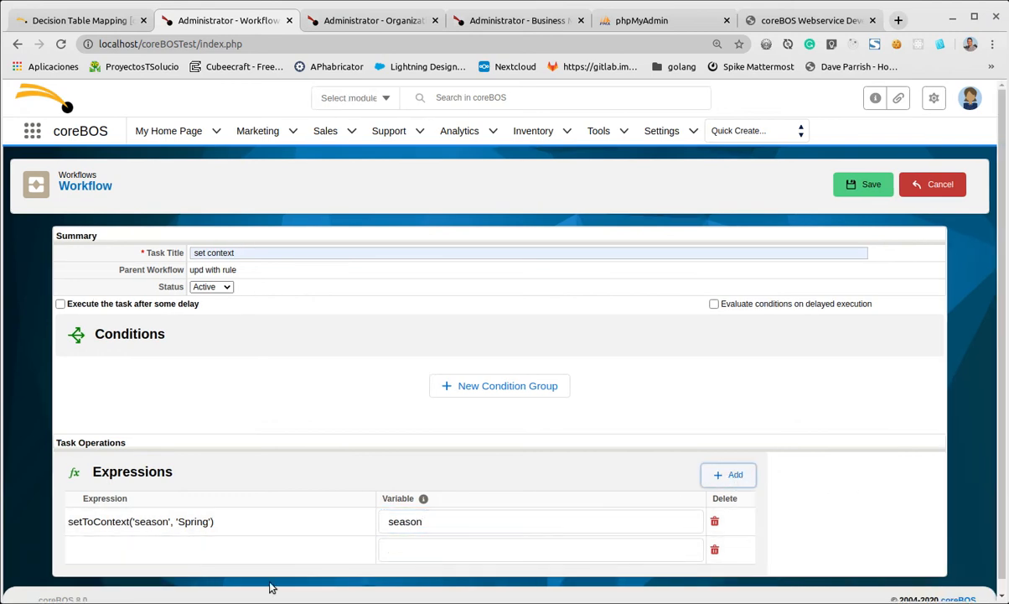
click(169, 551)
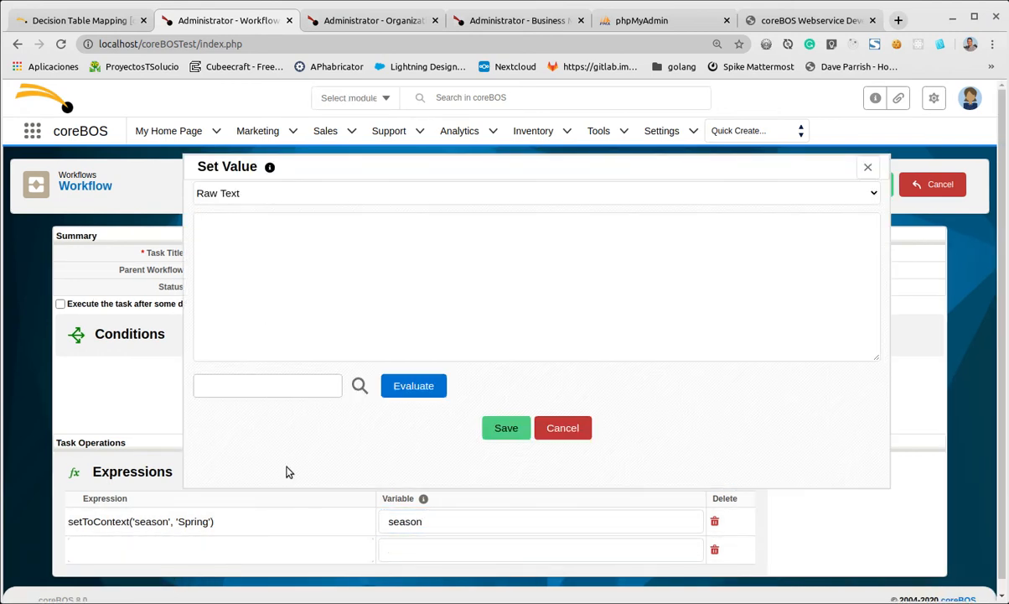
click(677, 194)
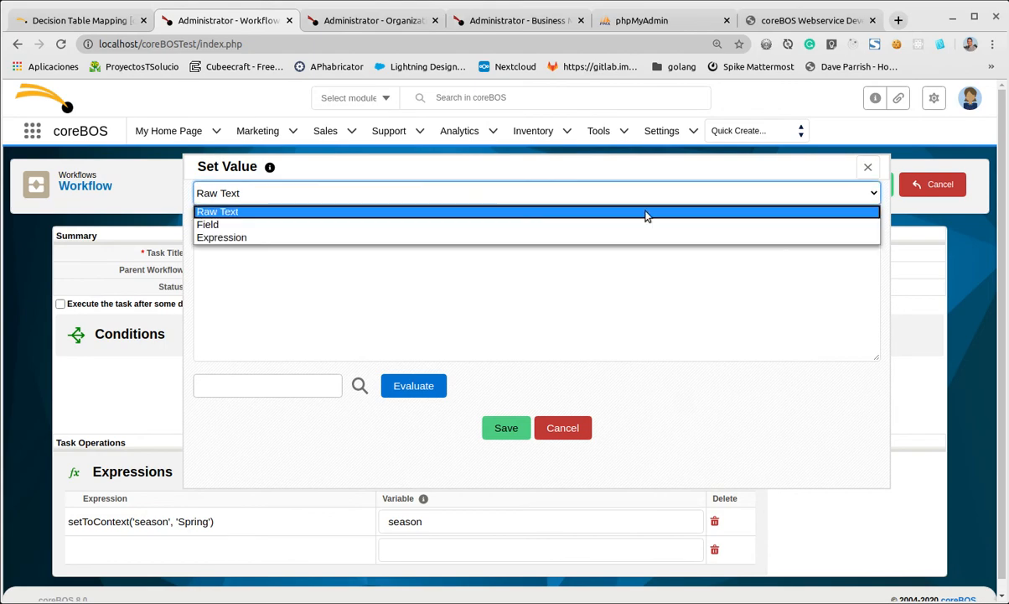
click(649, 237)
click(687, 219)
scroll(679, 403, down, 15)
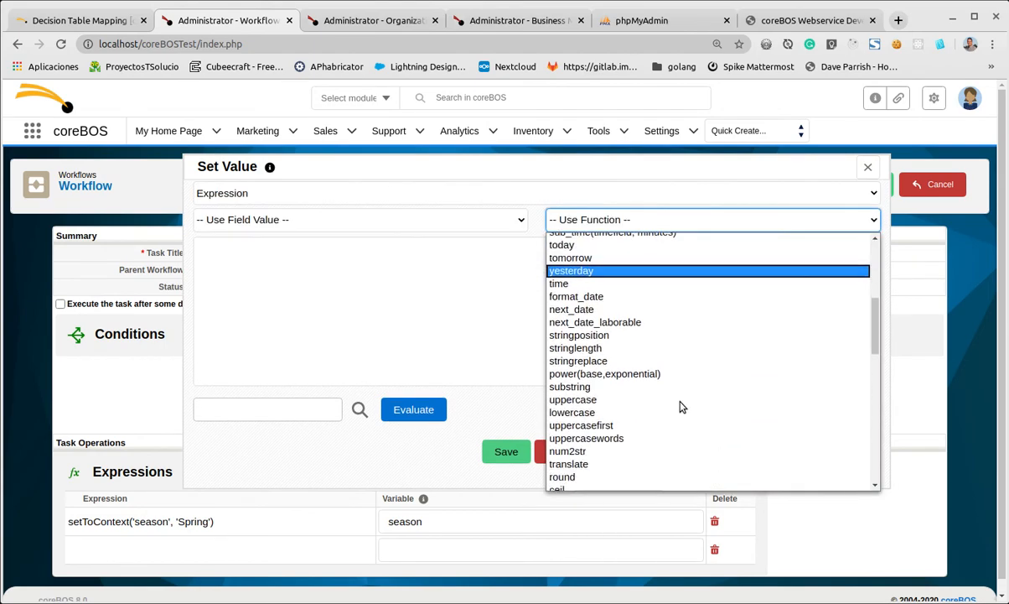
scroll(659, 335, down, 3)
scroll(660, 340, down, 3)
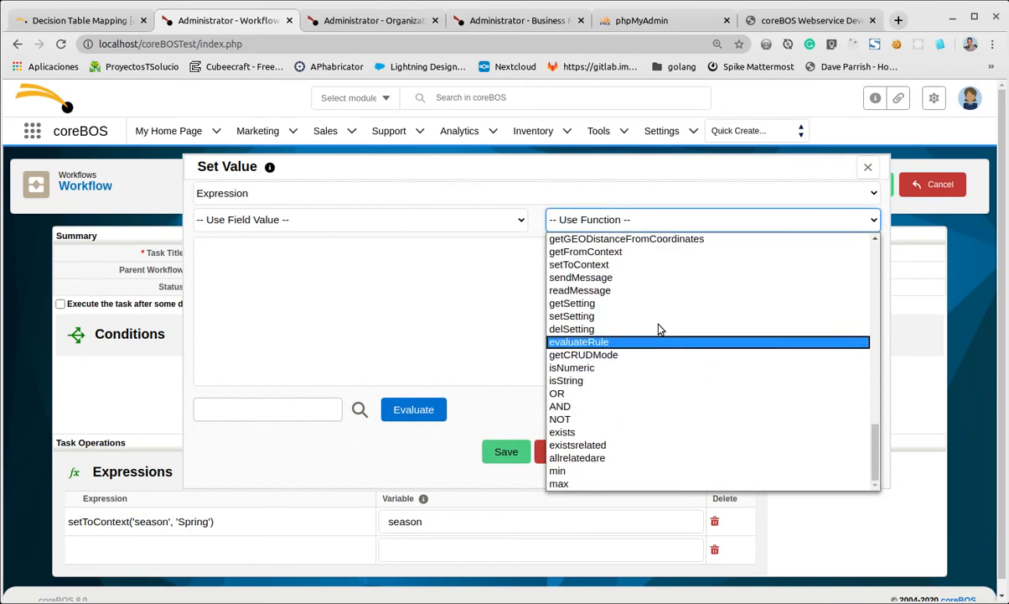
click(664, 264)
Replace the new setToContext placeholders with 'guestcount', copied from the documentation example, and the value 2.
double_click(280, 251)
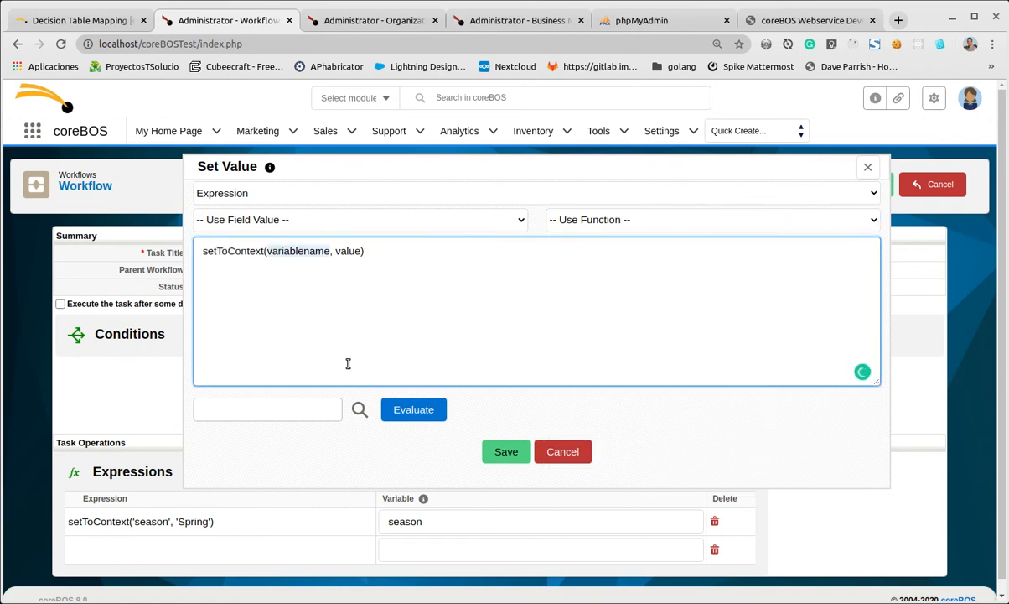
text(')
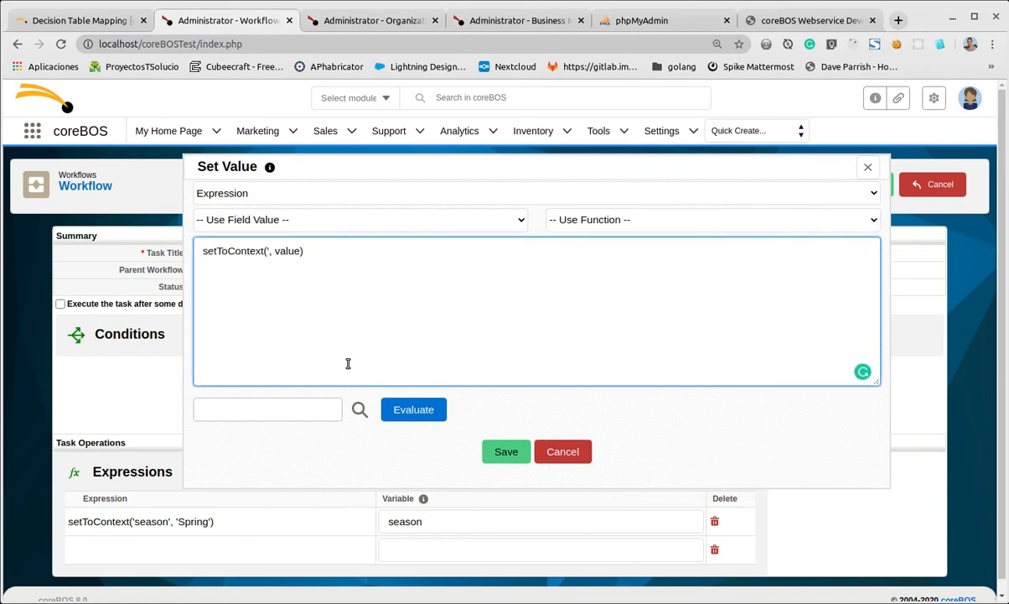
click(124, 17)
double_click(638, 339)
key(ctrl+c)
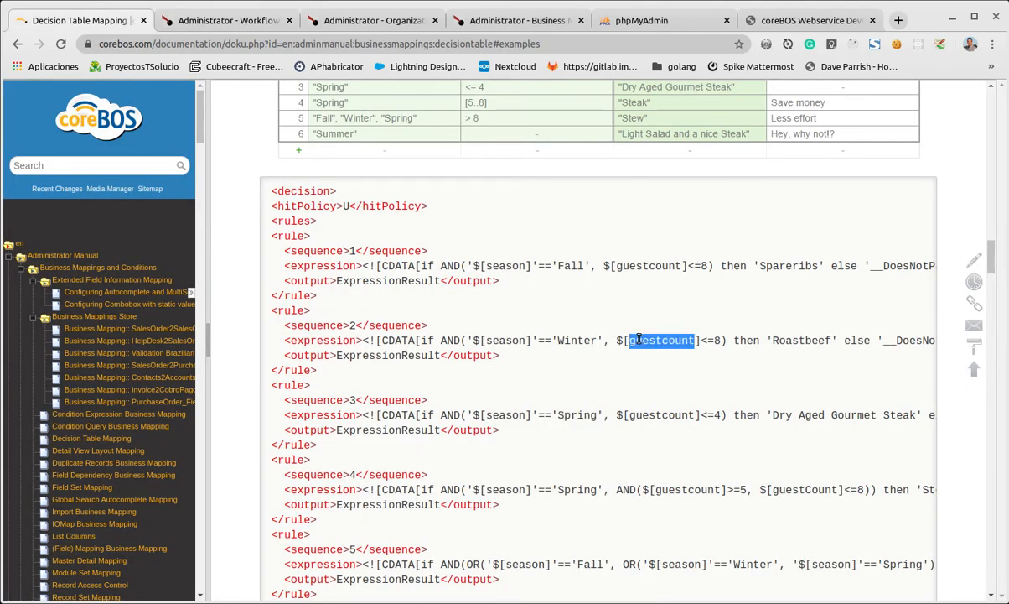
click(230, 20)
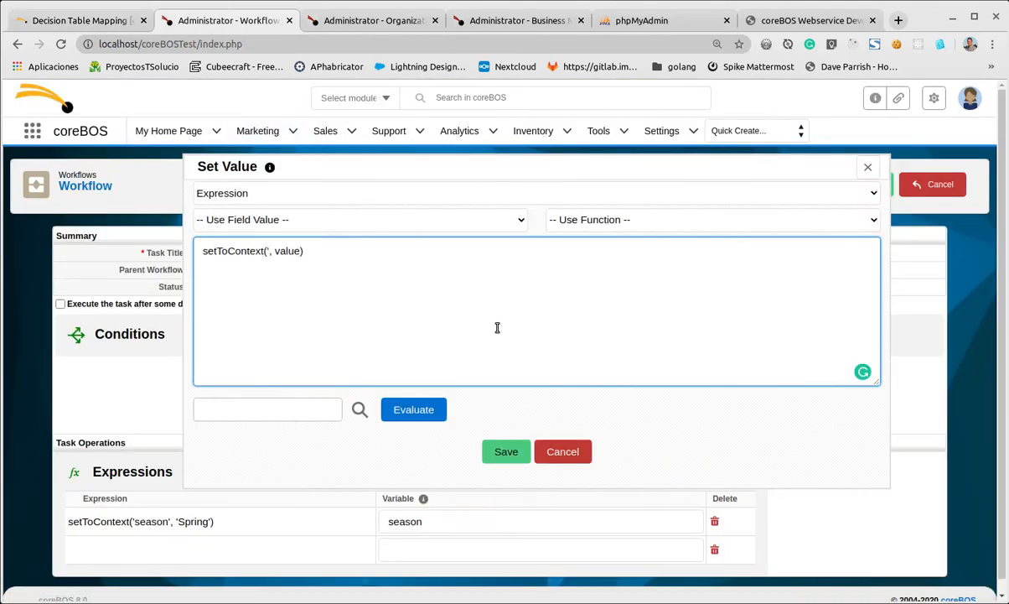
key(ctrl+v)
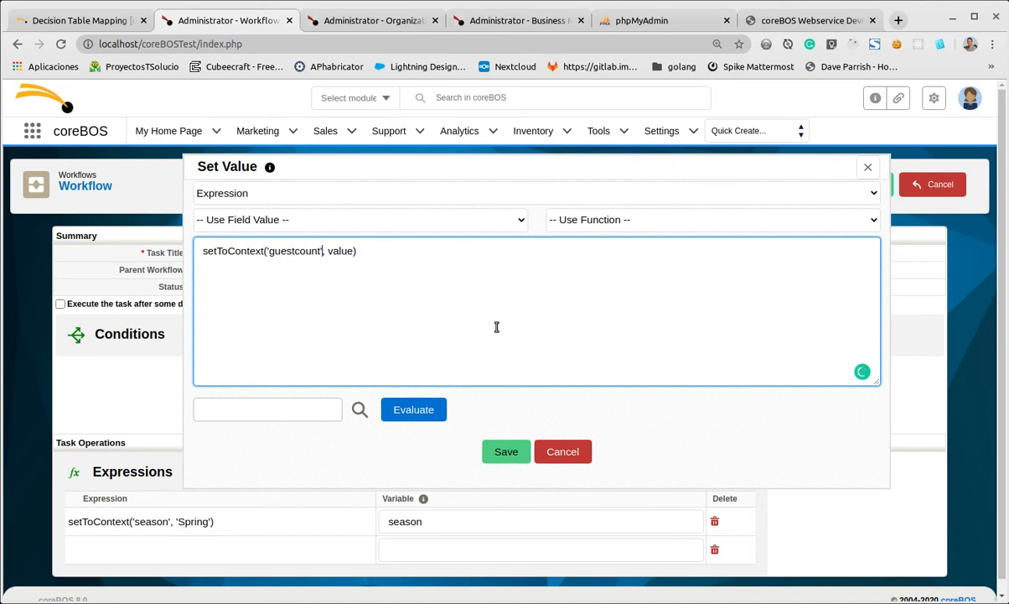
text(')
text(2)
Check the season and guestcount conditions and the result of the third rule in the documentation example.
click(38, 21)
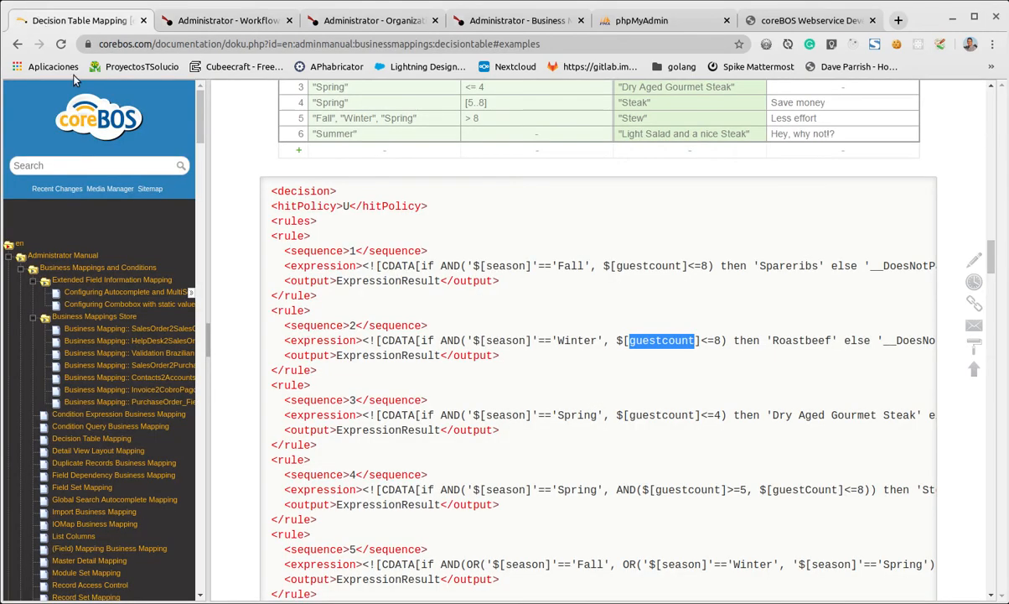
double_click(625, 415)
drag(774, 420, 855, 468)
click(834, 415)
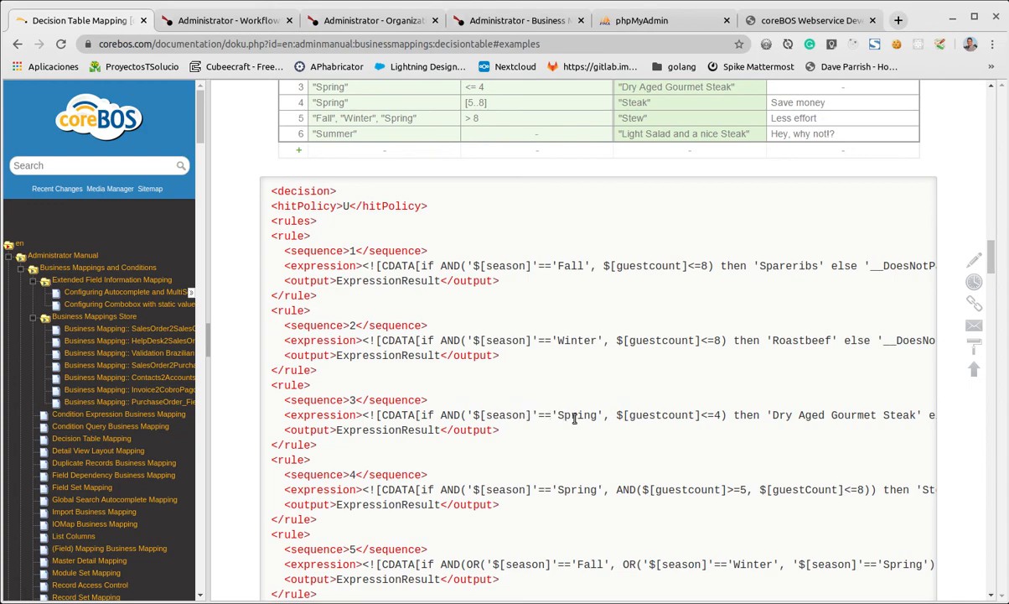
click(241, 21)
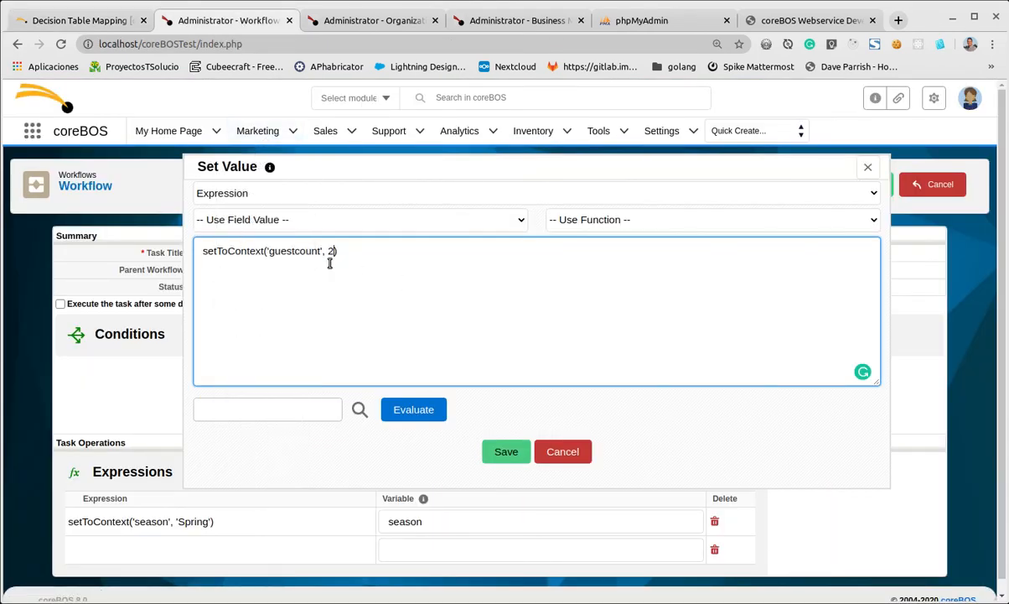
Save the setToContext('guestcount', 2) expression and set its variable to guestcount.
double_click(299, 251)
key(ctrl+c)
click(513, 457)
click(449, 549)
key(ctrl+v)
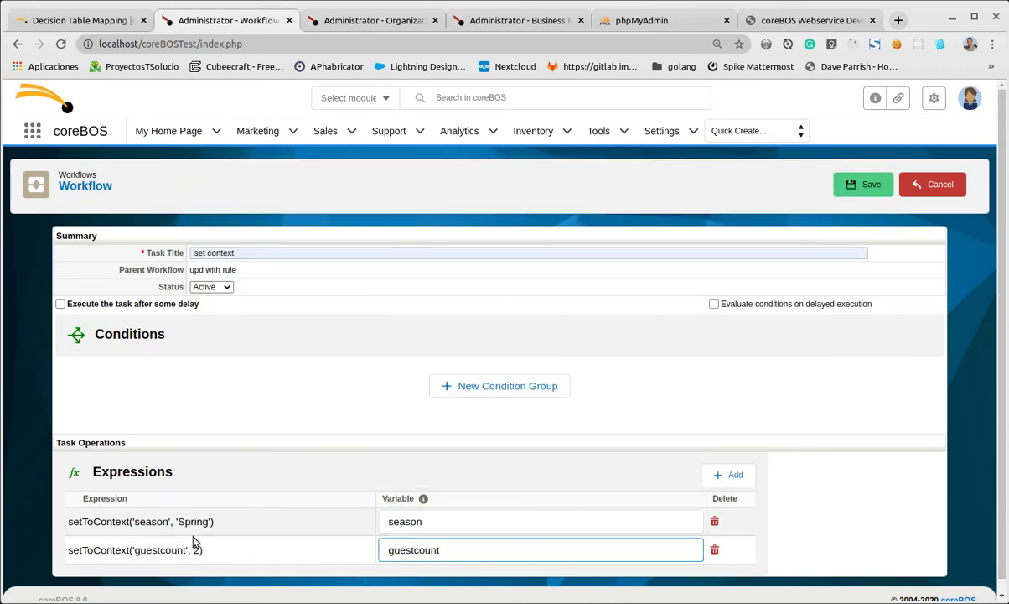
Save the set context task and move it above the upd with rule task in the workflow's task order.
click(864, 184)
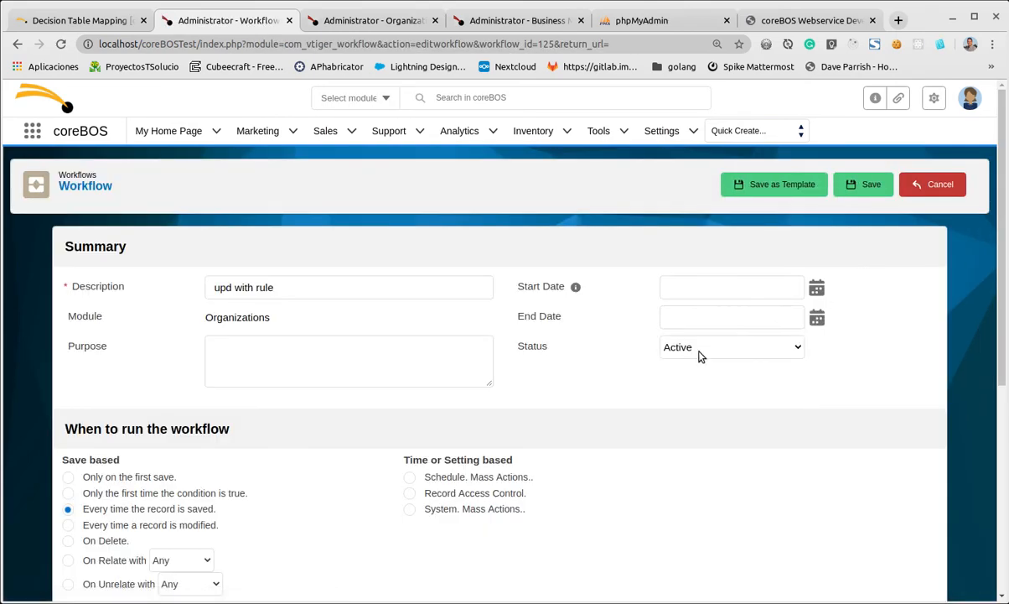
scroll(574, 413, down, 5)
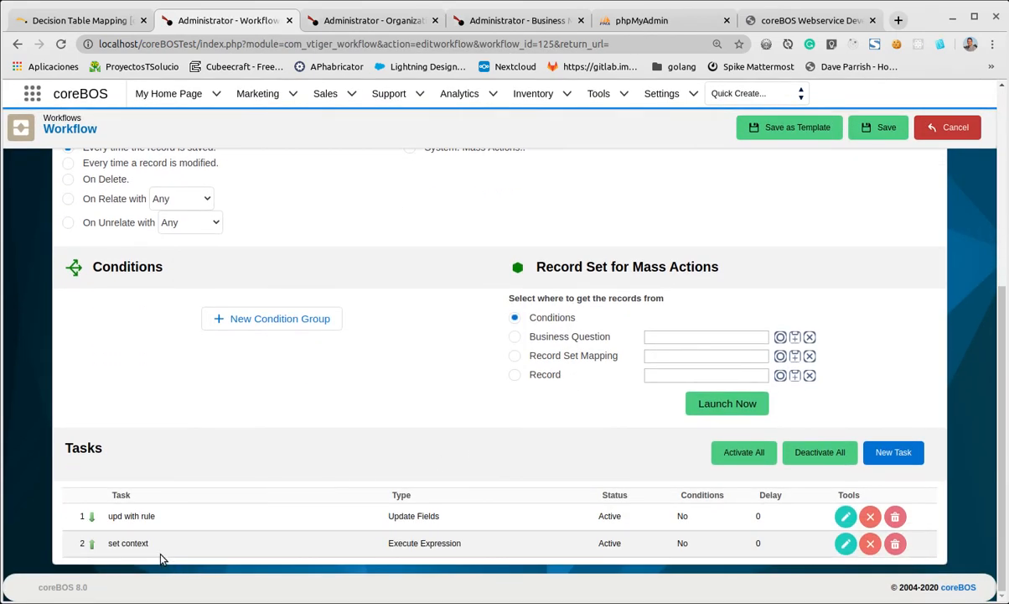
click(94, 545)
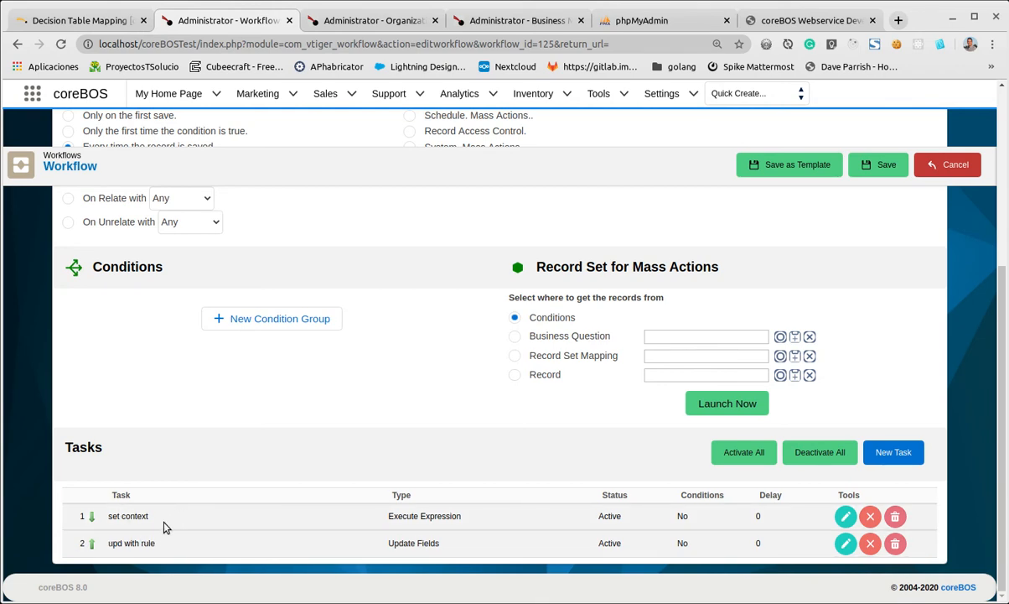
Review the SeasonGuest map's rules, and re-save the open organization record without edits to check its Text field under Custom Information.
click(498, 23)
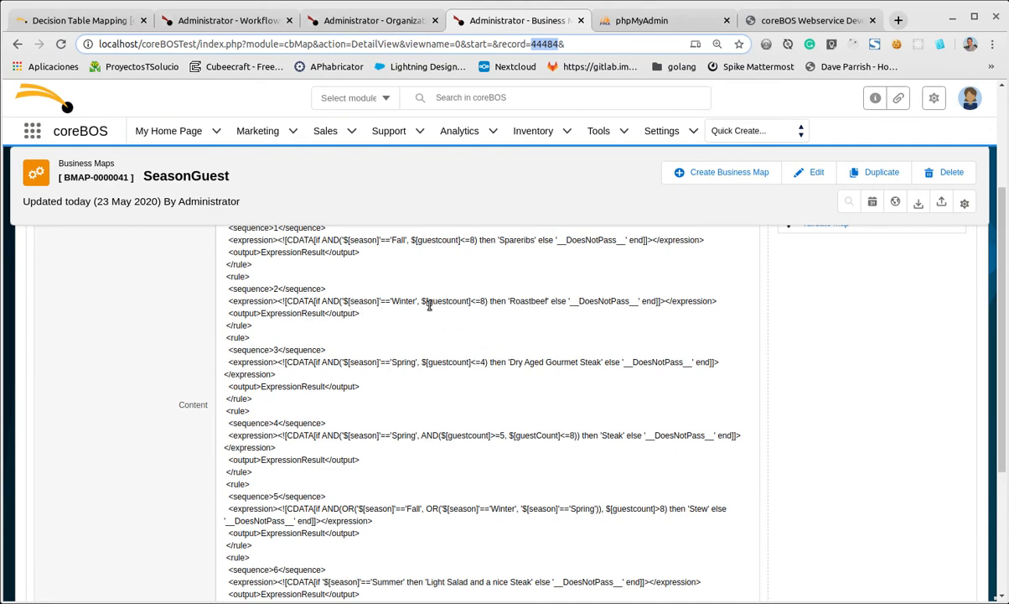
click(241, 22)
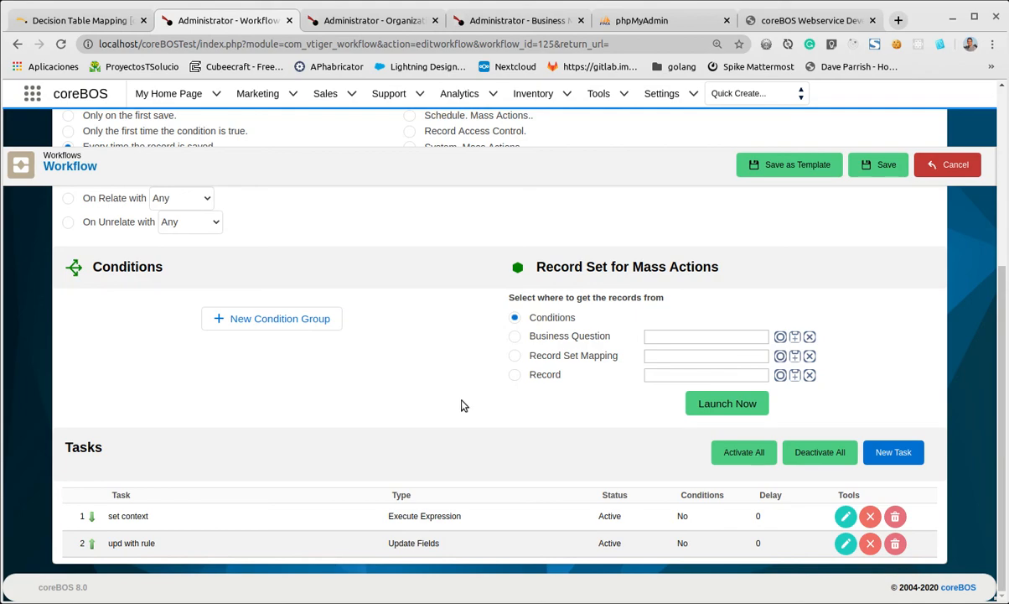
click(370, 19)
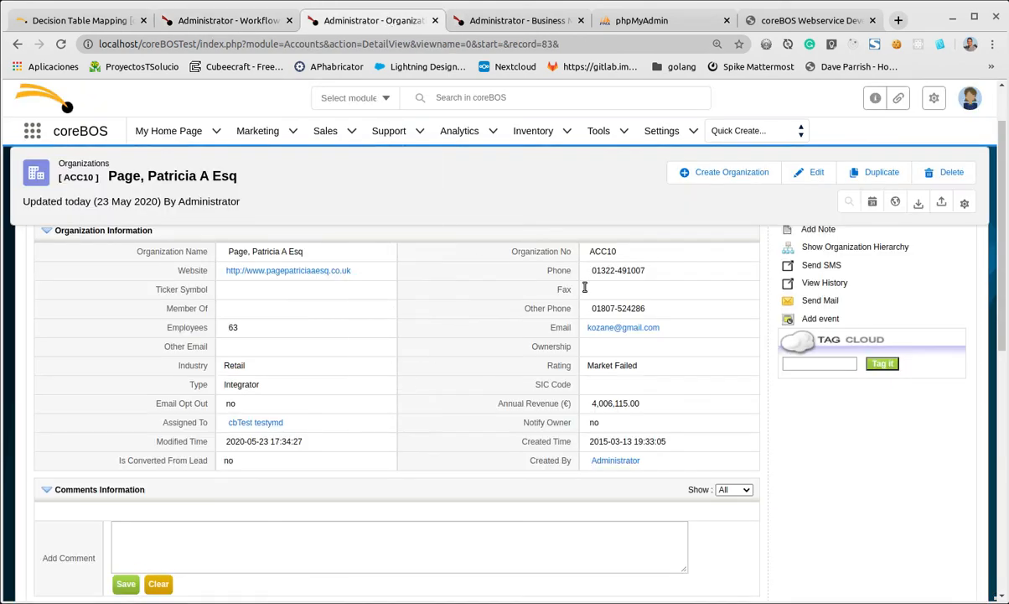
click(806, 172)
click(869, 185)
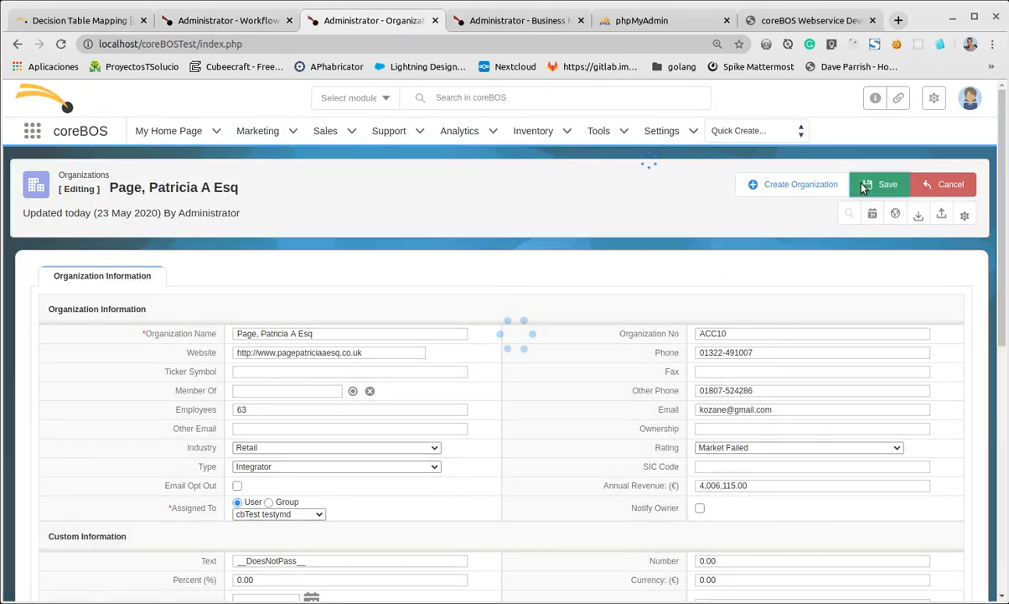
scroll(555, 350, down, 5)
scroll(552, 351, down, 2)
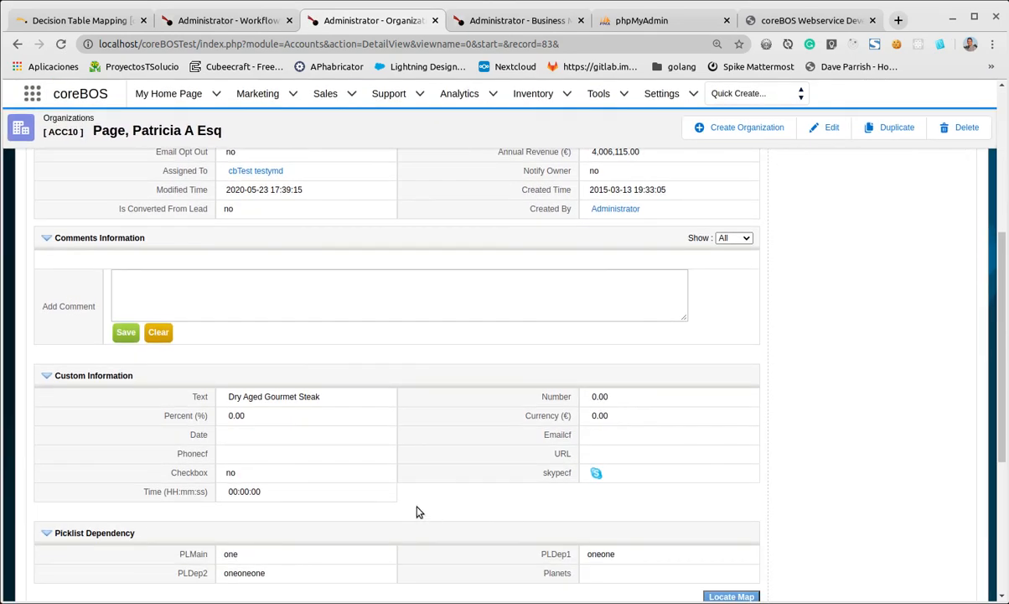
Return to the task list of the upd with rule workflow.
click(216, 25)
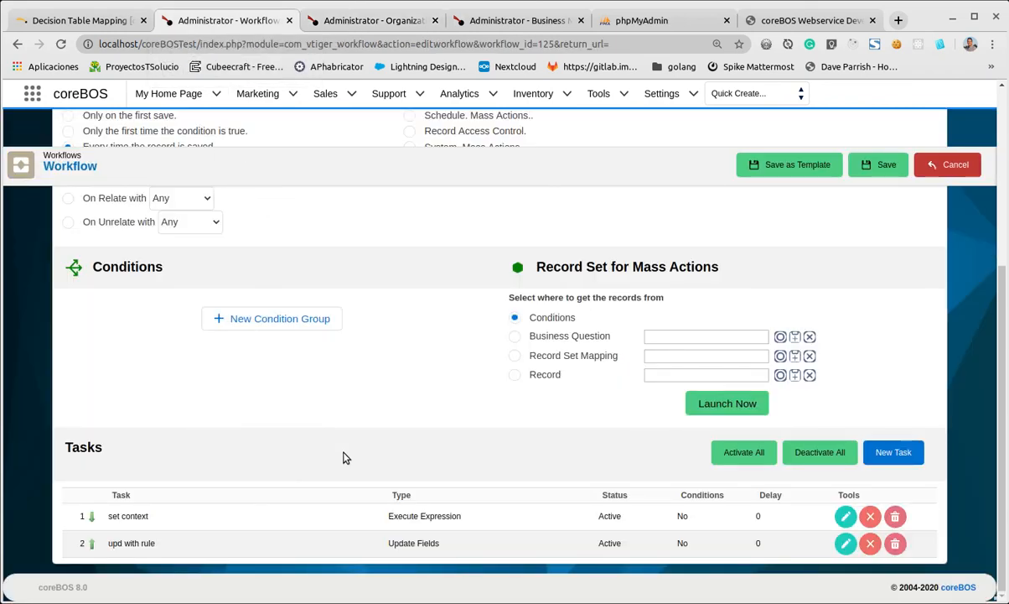